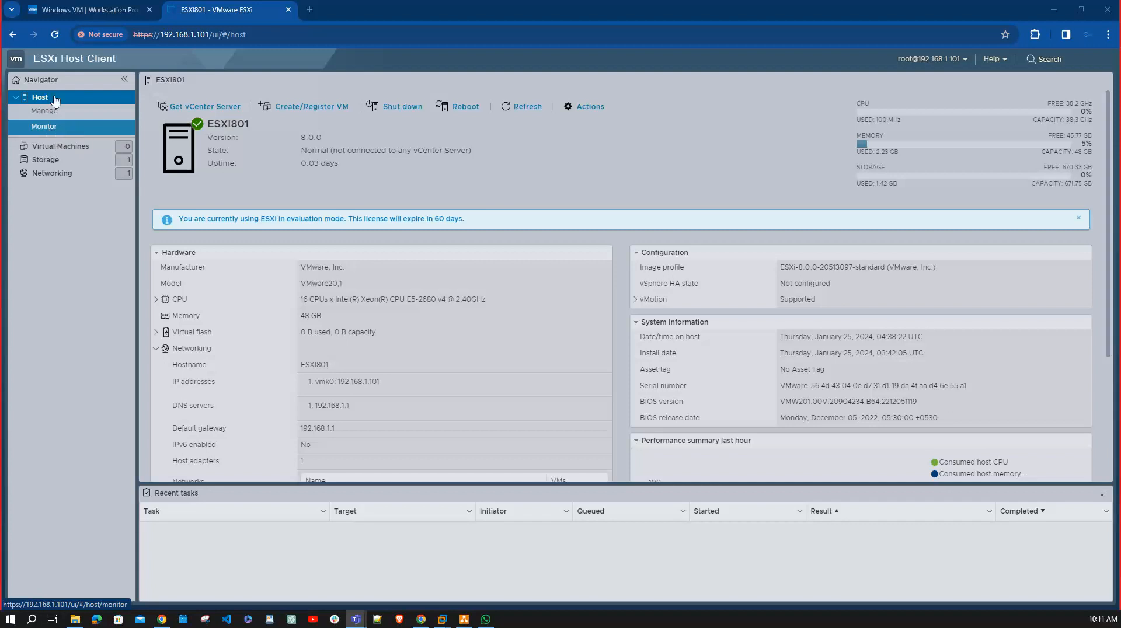
Examine the host's uptime in the summary and review the list of actions available for the host.
left_click(15, 99)
left_click(15, 99)
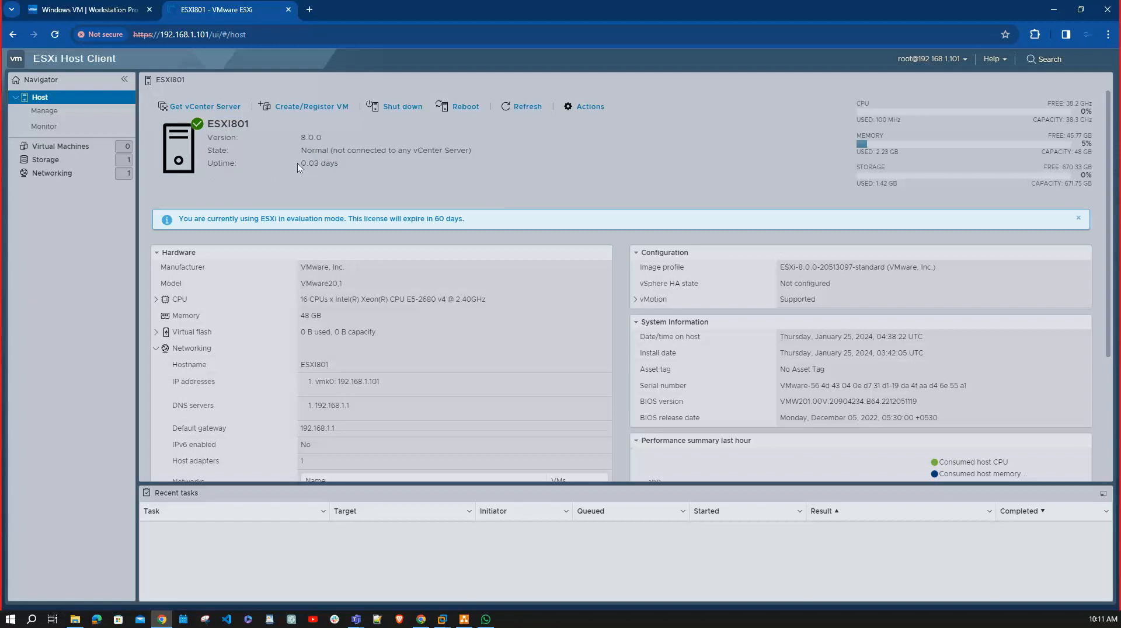
left_click_drag(297, 163, 350, 168)
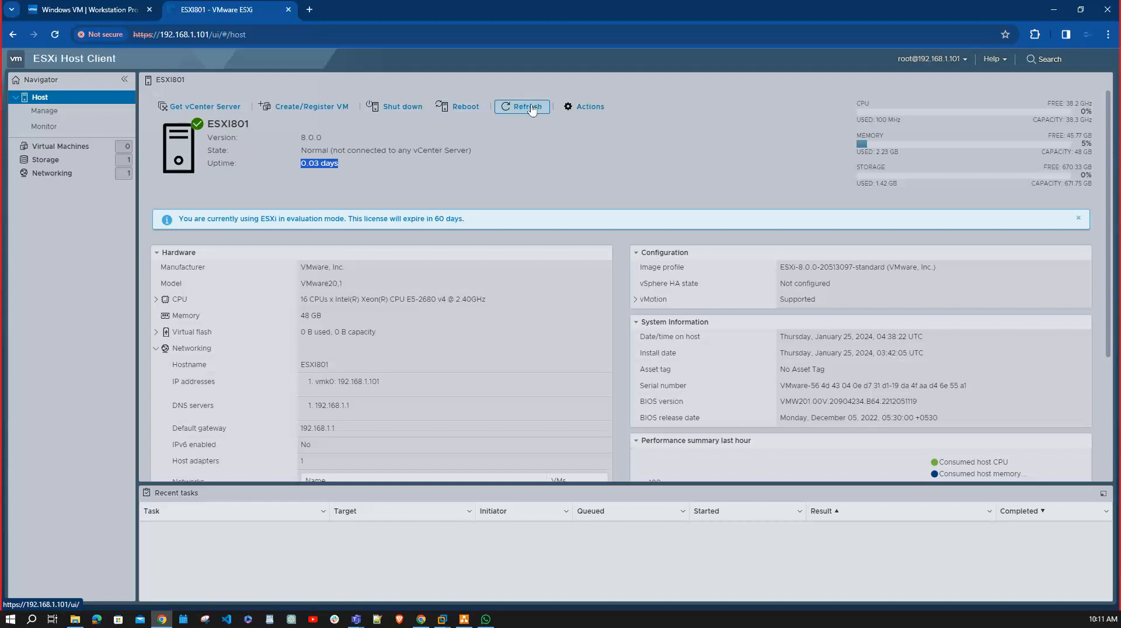
left_click(584, 106)
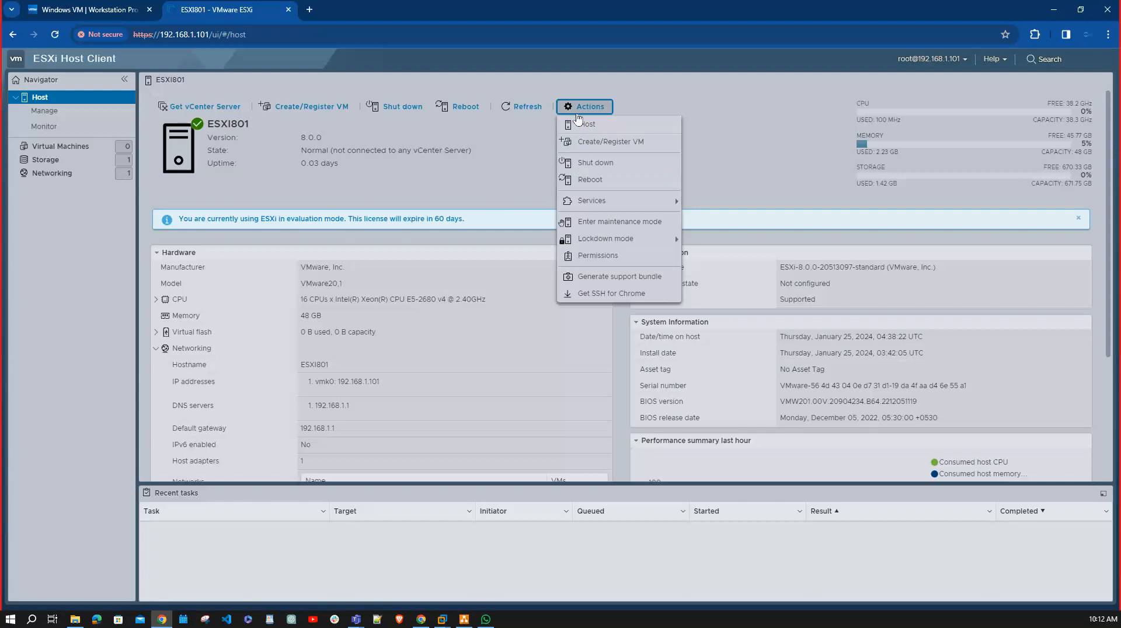
mouse_move(623, 238)
left_click(716, 109)
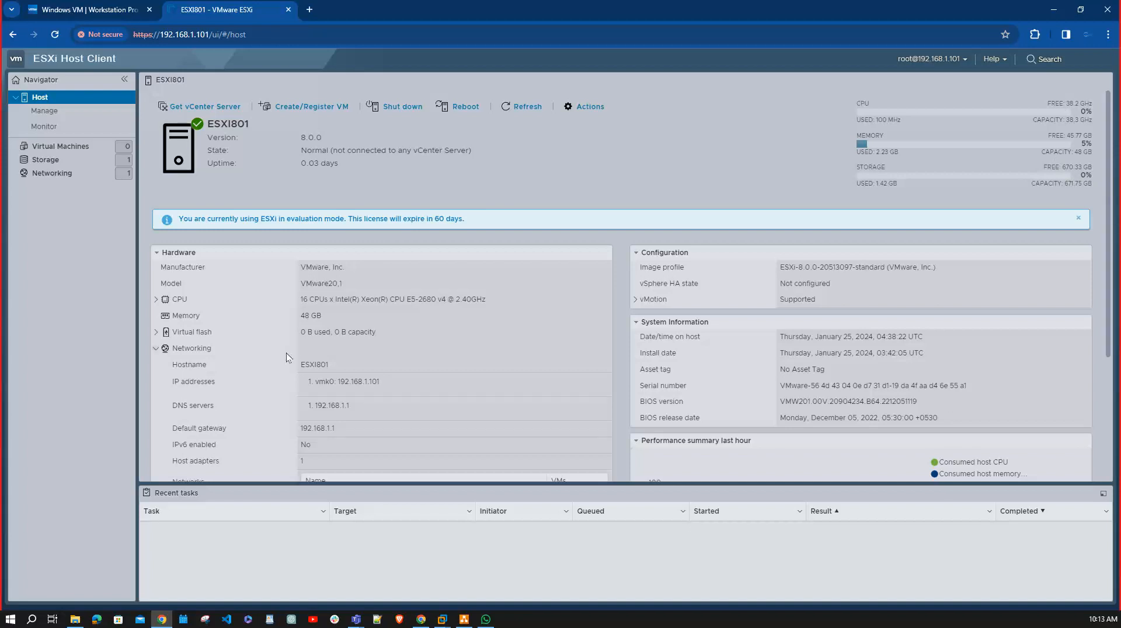
Collapse the Hardware, Configuration, System Information and Performance summary sections of the host overview.
left_click(156, 254)
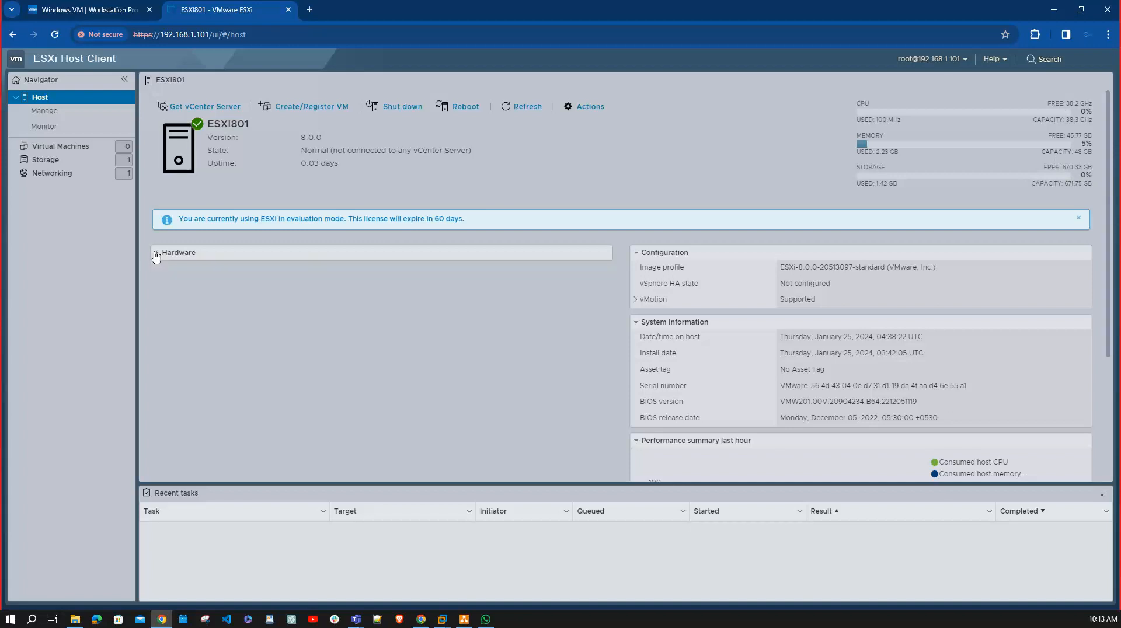
left_click(639, 256)
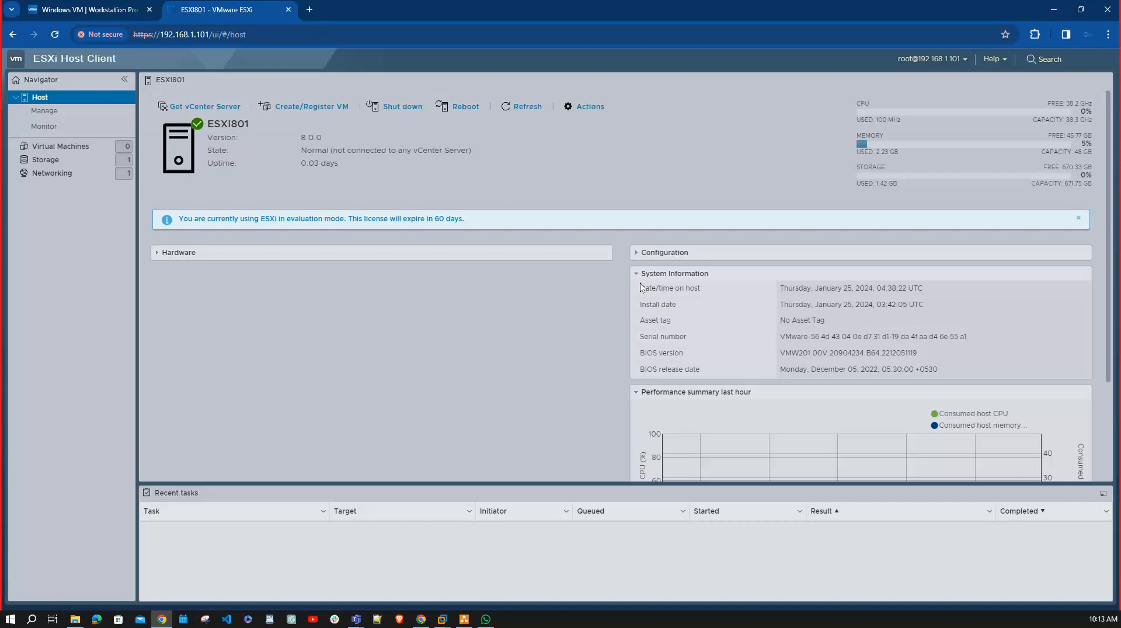
left_click(637, 274)
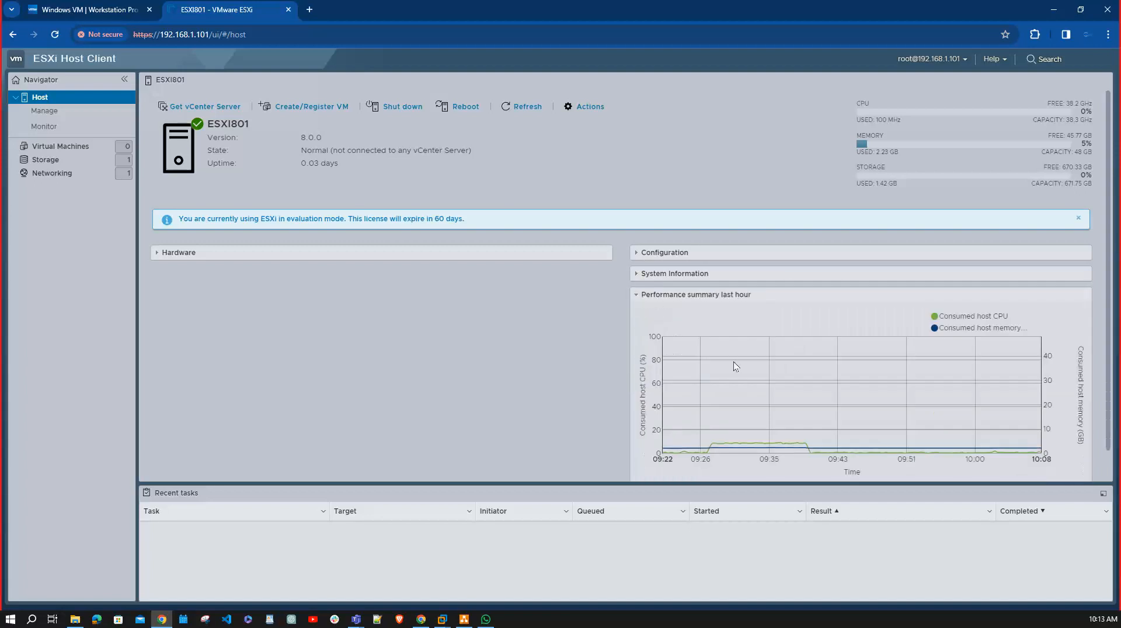
left_click(638, 296)
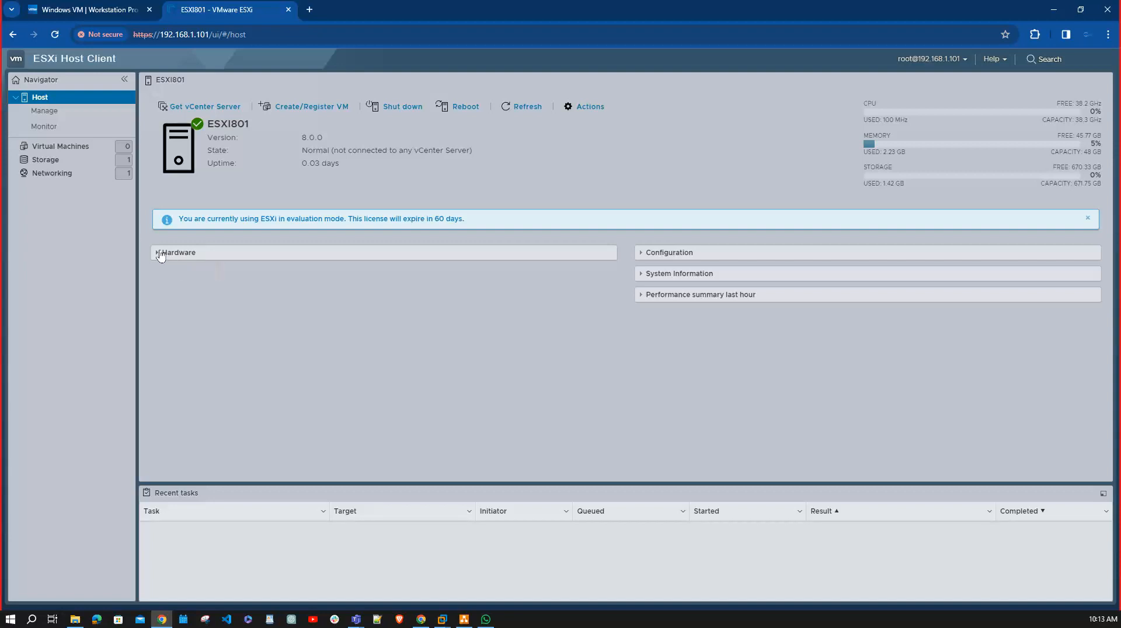
Expand the Hardware section and examine the CPU's sockets and logical processors, then collapse the CPU details.
left_click(156, 253)
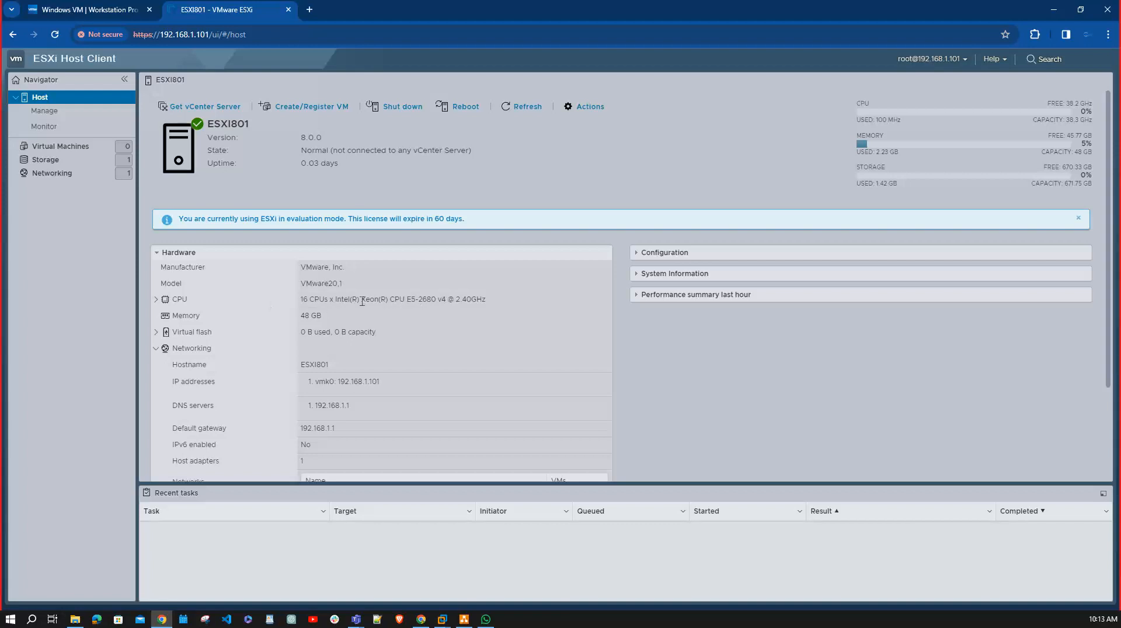
left_click(156, 299)
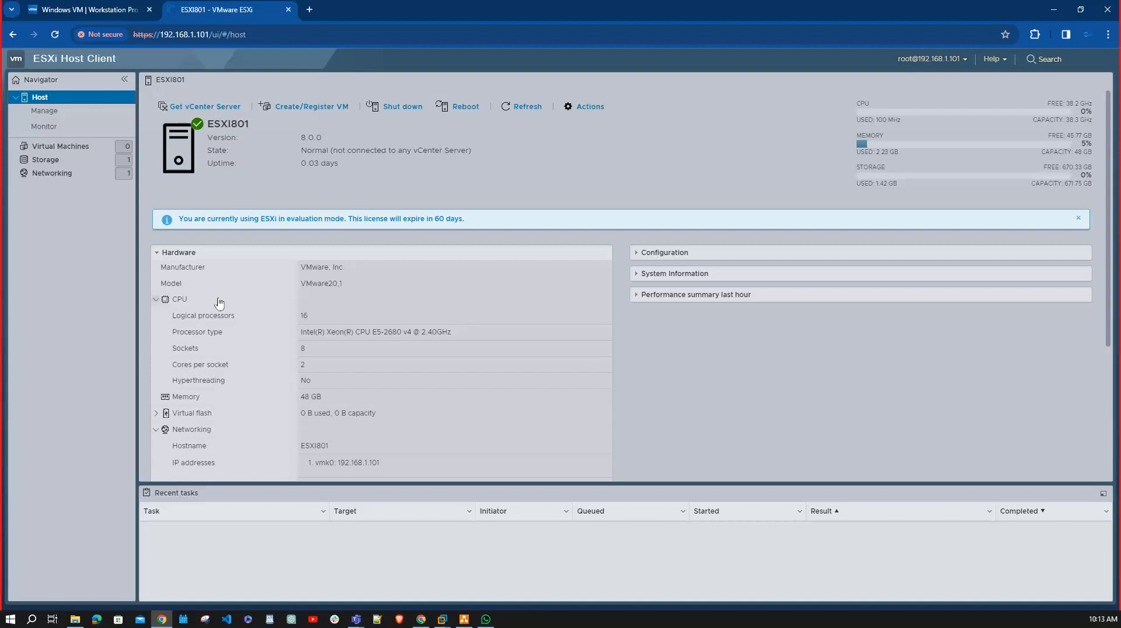
left_click_drag(306, 349, 295, 349)
left_click_drag(314, 316, 291, 318)
left_click(156, 299)
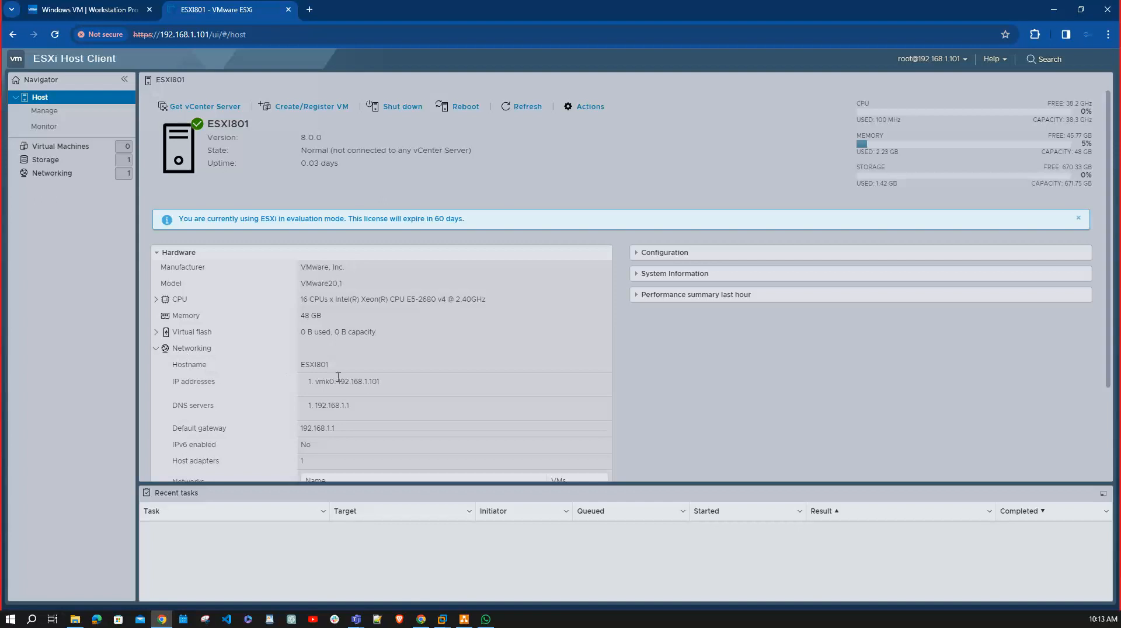
Examine the host's networking details, including the vmk0 IP address, and collapse the Hardware section.
scroll(362, 409, "down", 2)
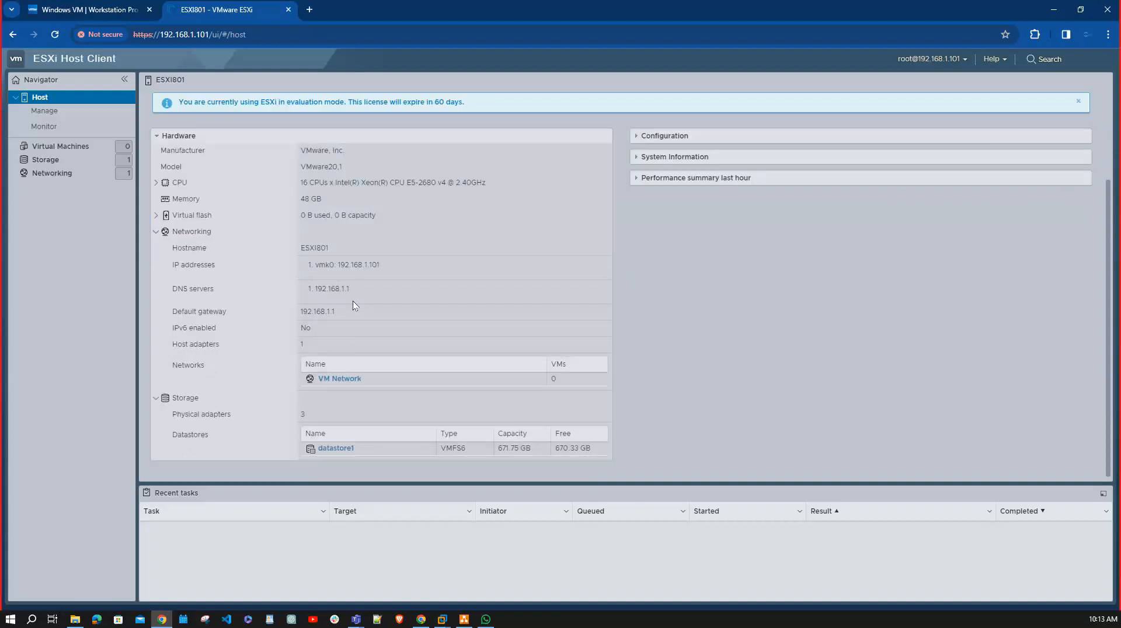
left_click_drag(380, 265, 337, 265)
left_click(159, 135)
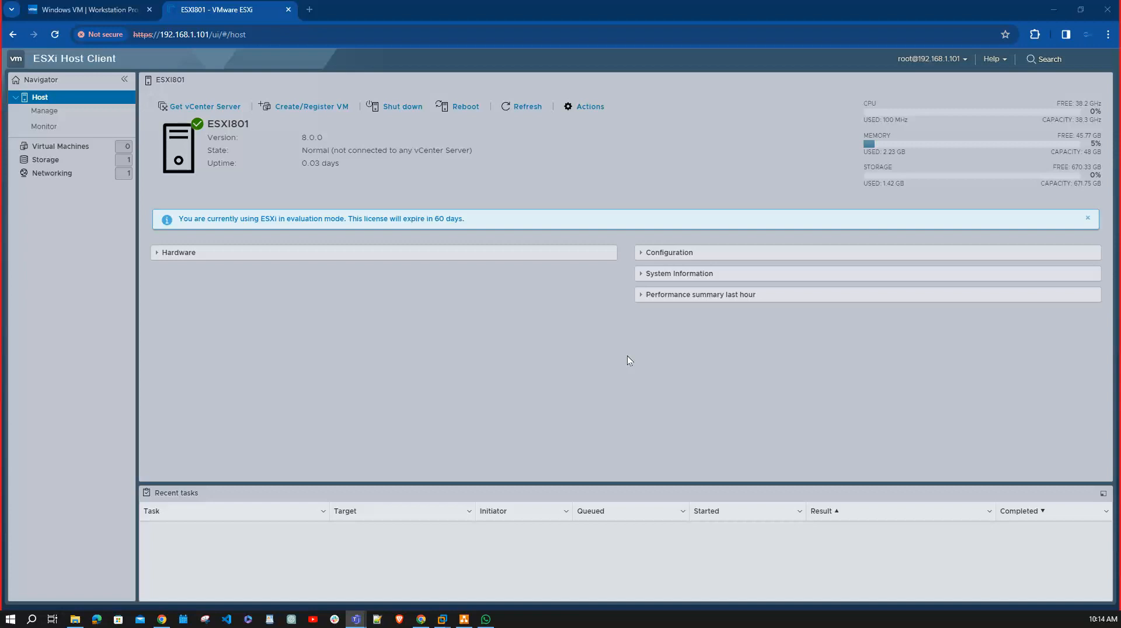
Expand the Configuration section and examine the image profile's build number and the vMotion details.
left_click(647, 252)
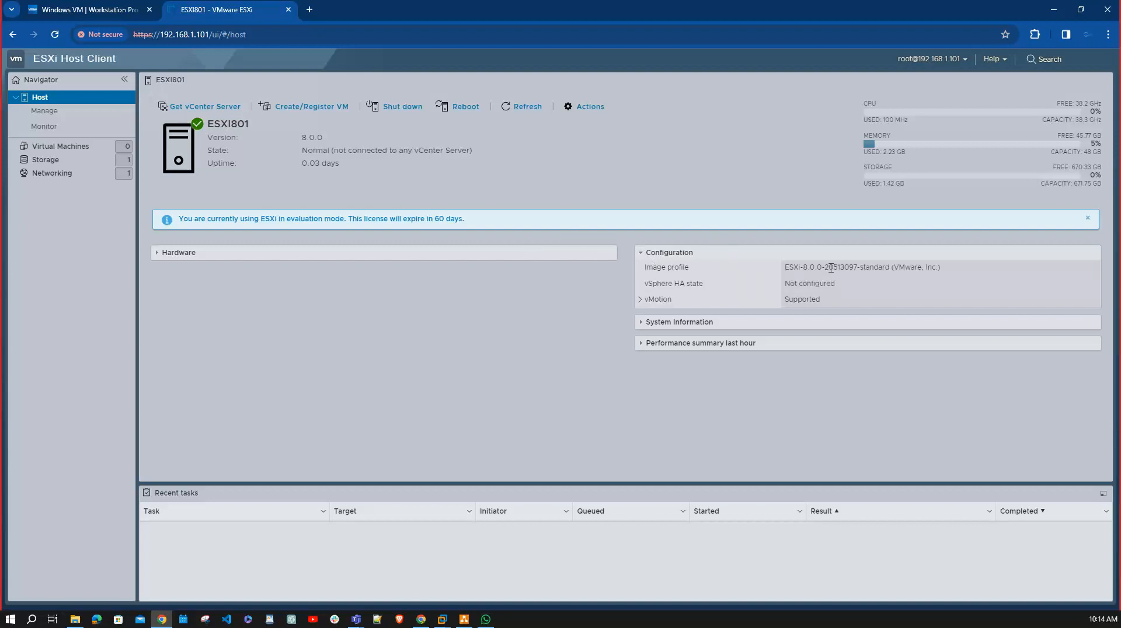
left_click_drag(826, 267, 862, 264)
left_click(640, 300)
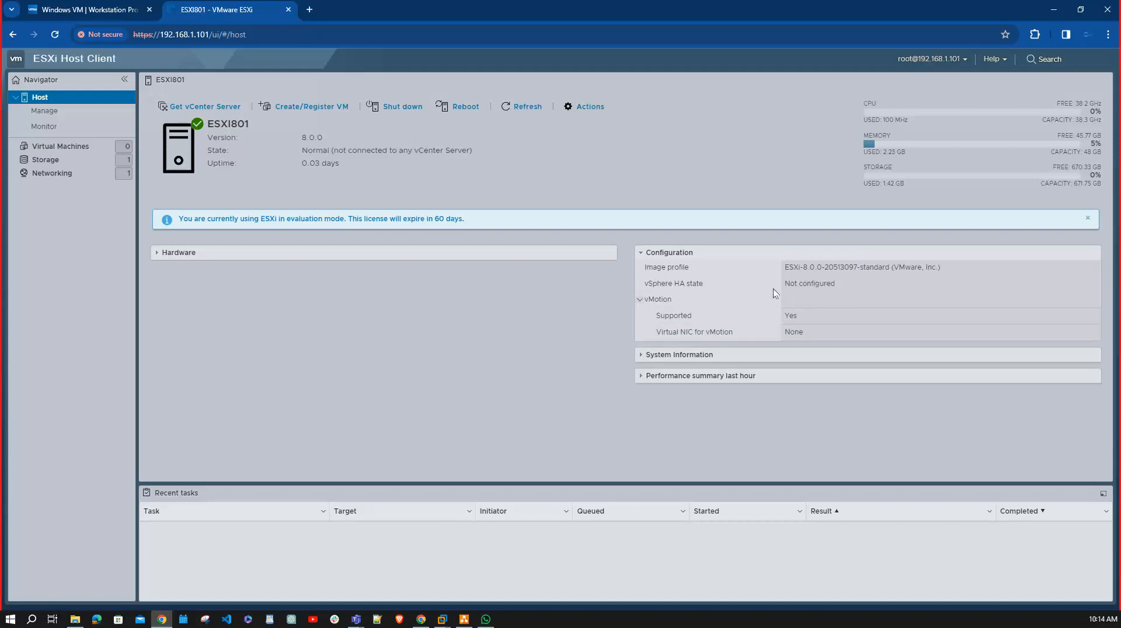
Expand System Information and the last-hour performance summary, and examine the host dates, BIOS details and CPU and memory chart.
left_click(646, 356)
scroll(737, 399, "down", 1)
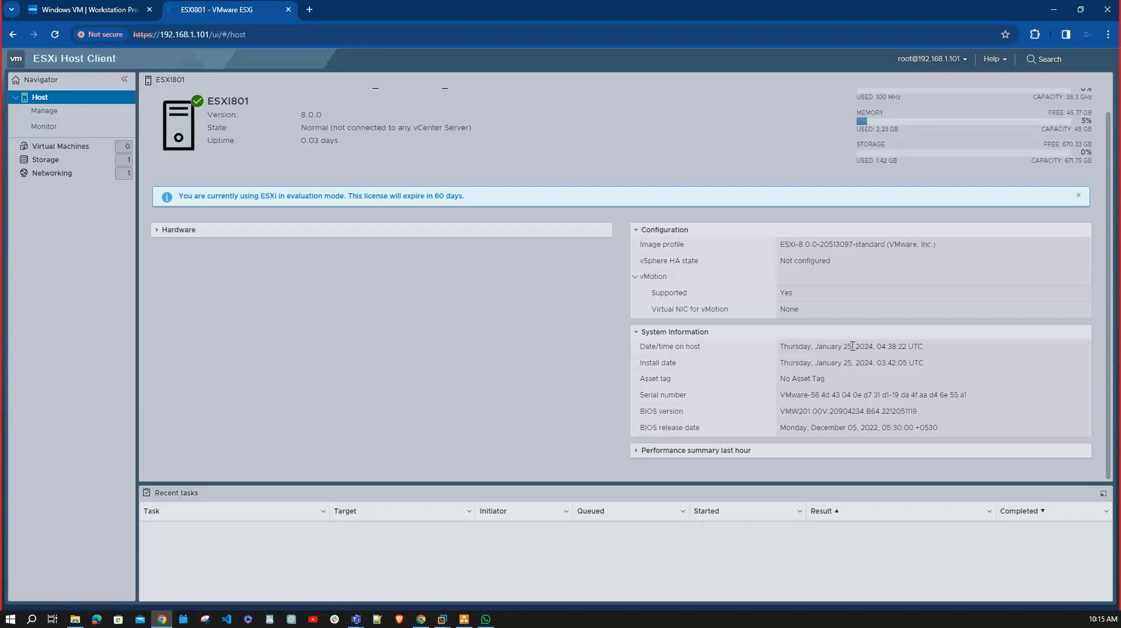
left_click(637, 453)
scroll(860, 423, "down", 3)
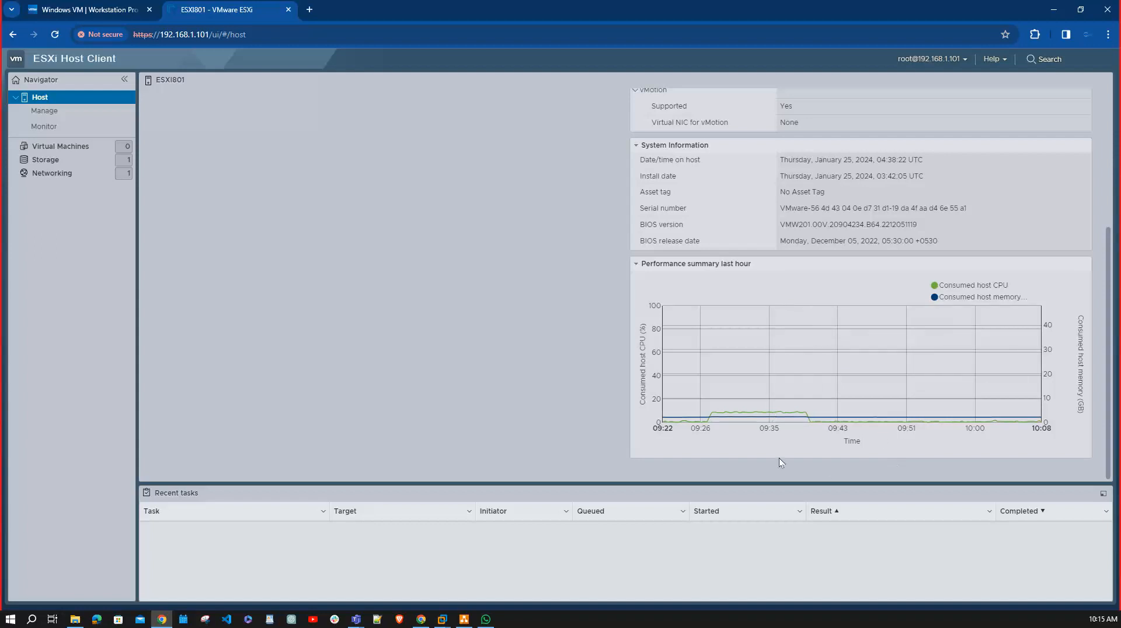
mouse_move(672, 418)
mouse_move(779, 419)
scroll(969, 303, "up", 3)
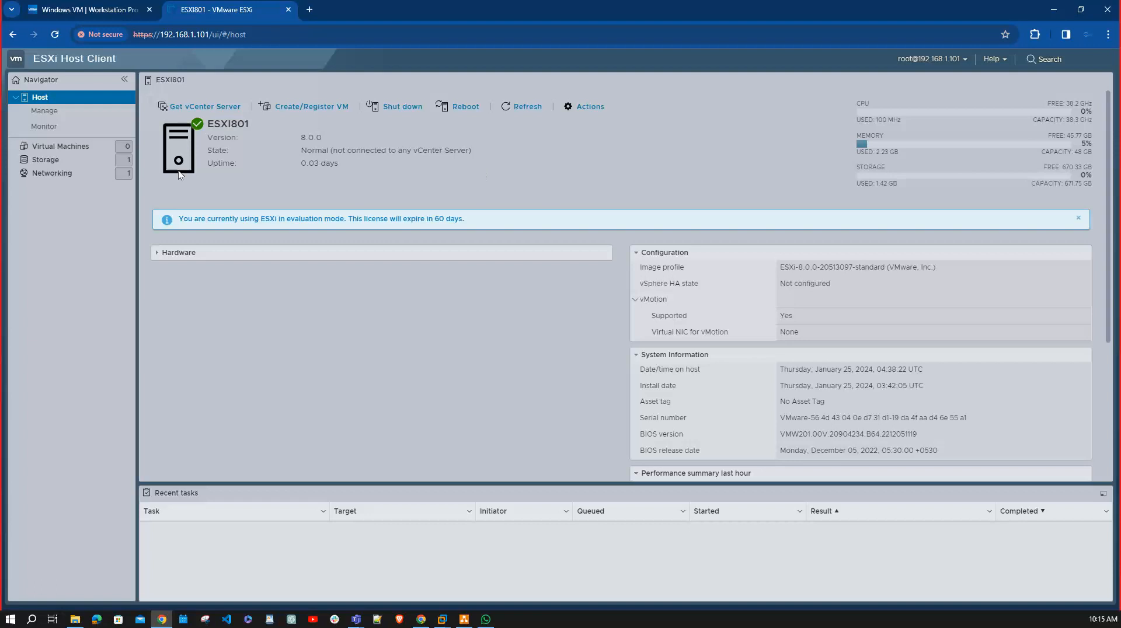
Review the host's Advanced settings, Autostart, Swap and Time & date system settings, including the current UTC time.
left_click(44, 111)
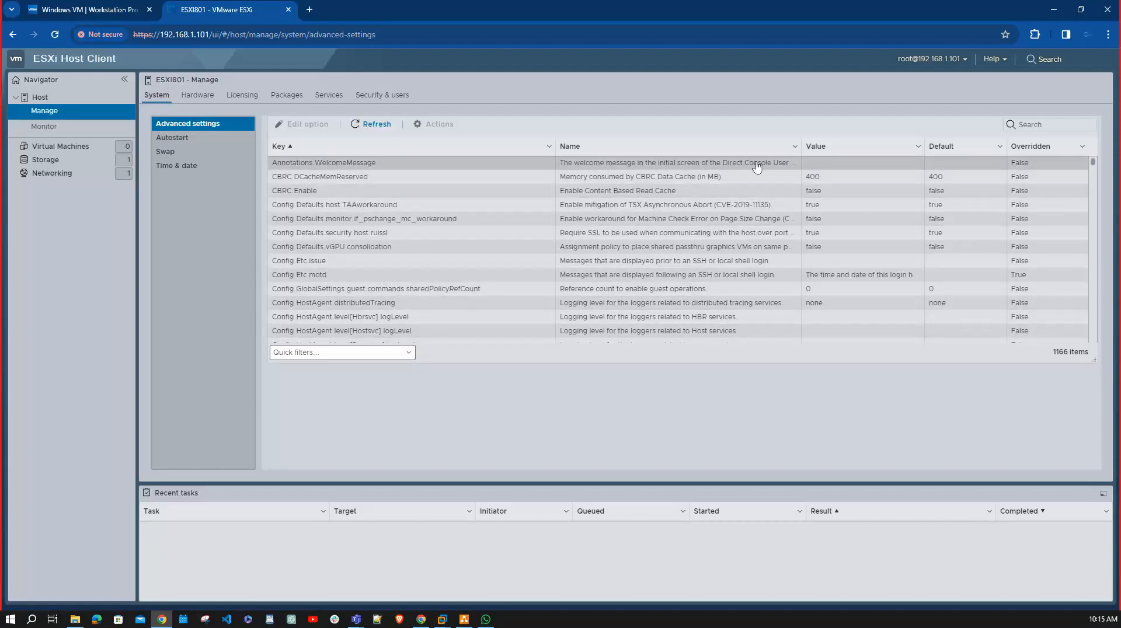
left_click(197, 143)
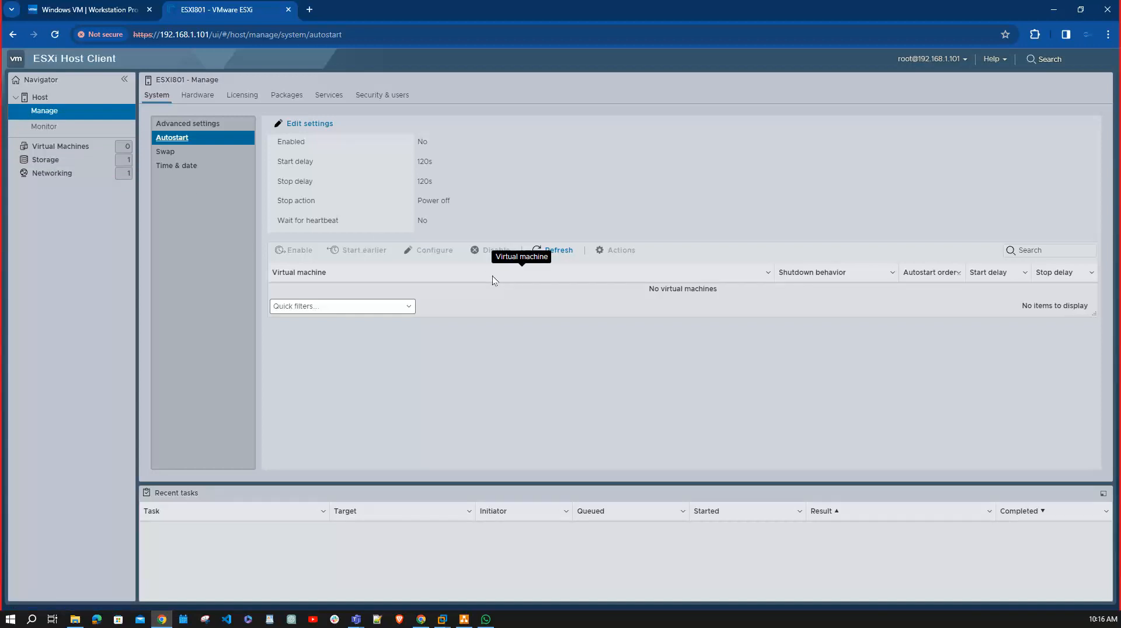
left_click(164, 153)
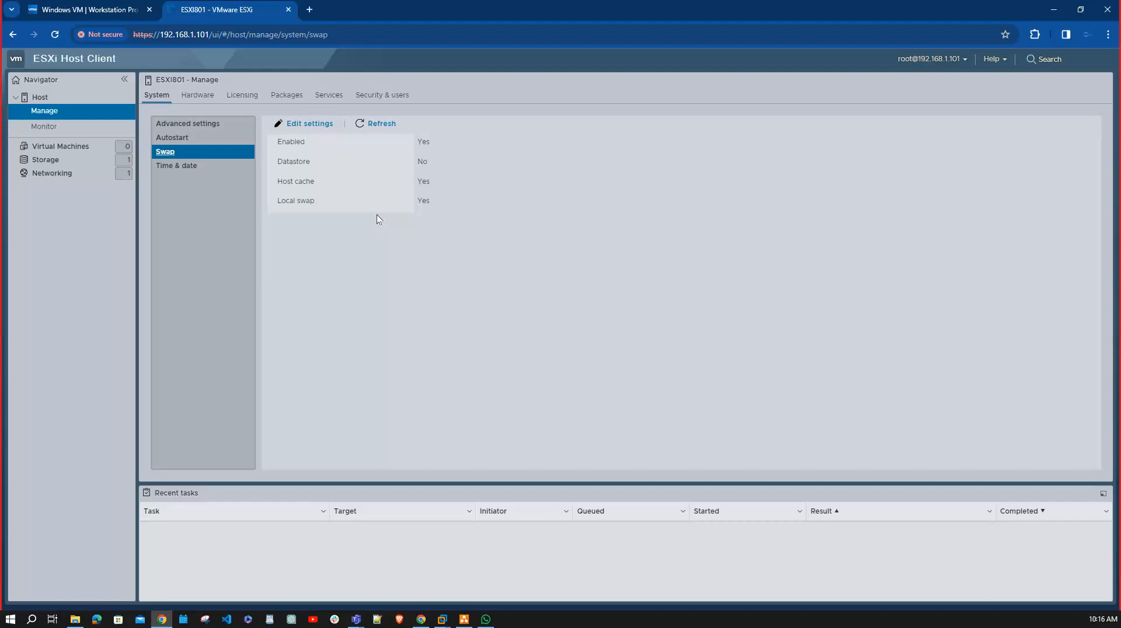
left_click(183, 169)
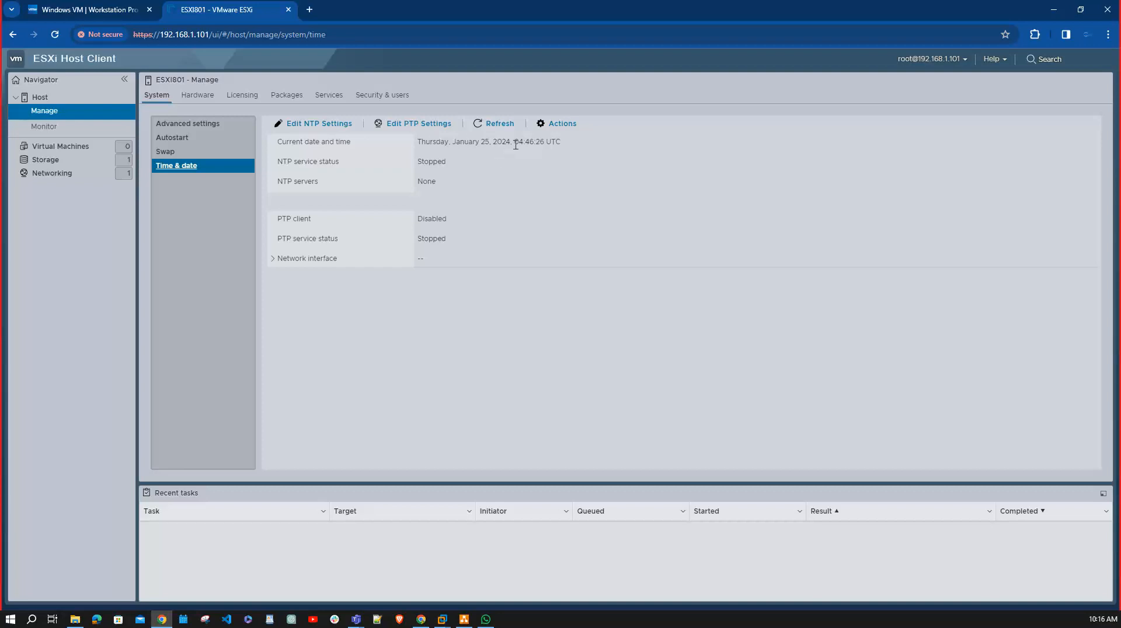
left_click_drag(514, 142, 575, 141)
Search Google in a new browser tab for "what is UTC time now for india".
left_click(309, 10)
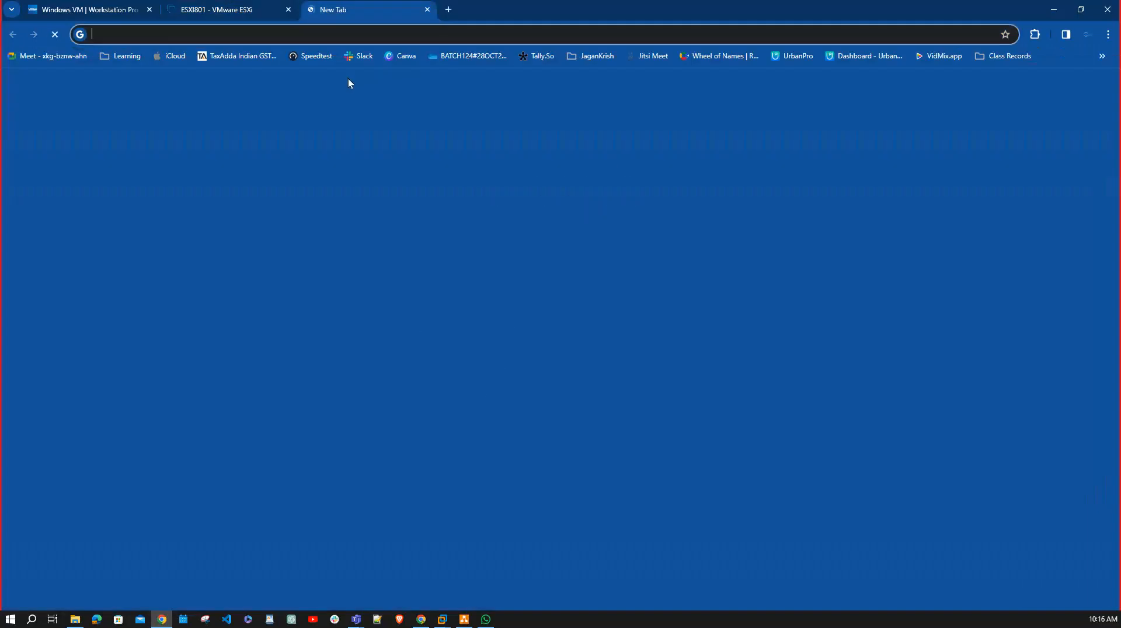
type("what ")
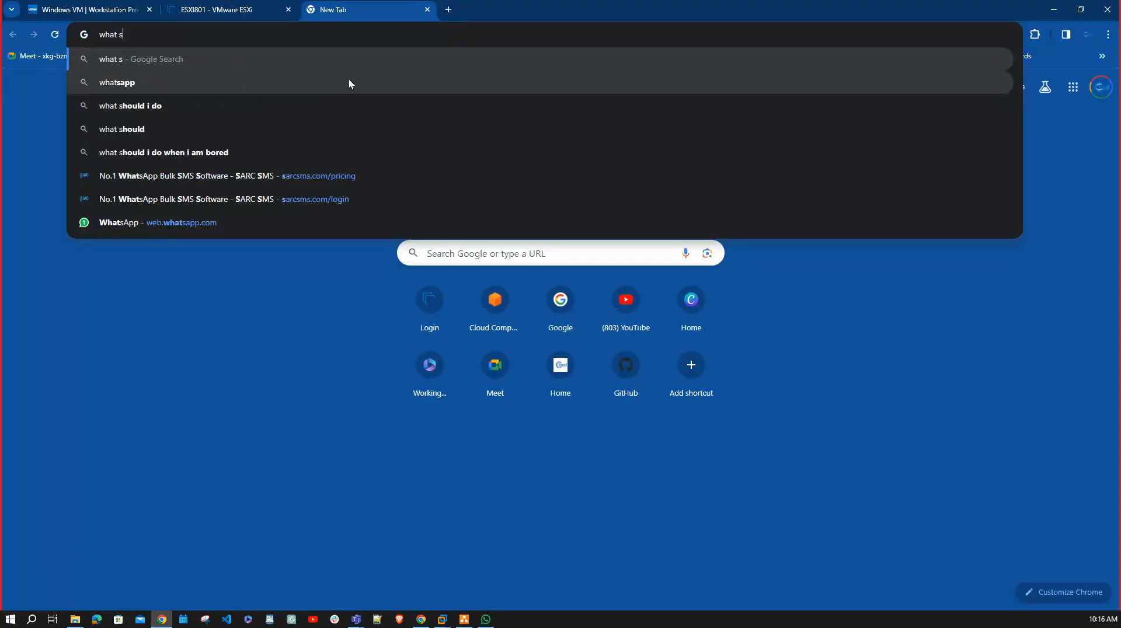
type("is")
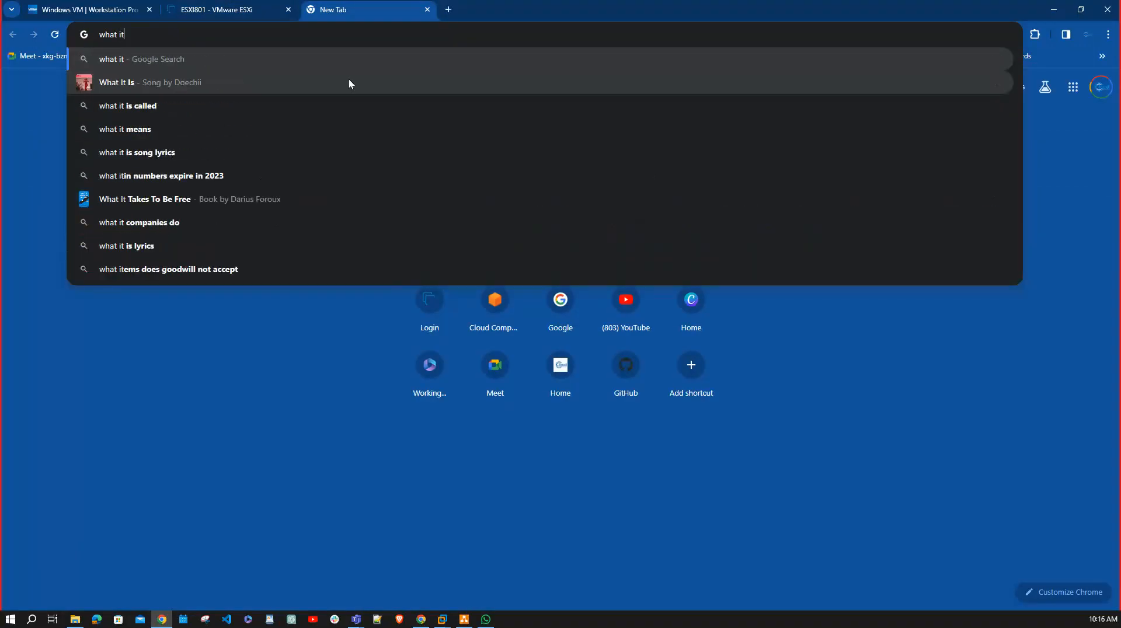
type(" UTC ")
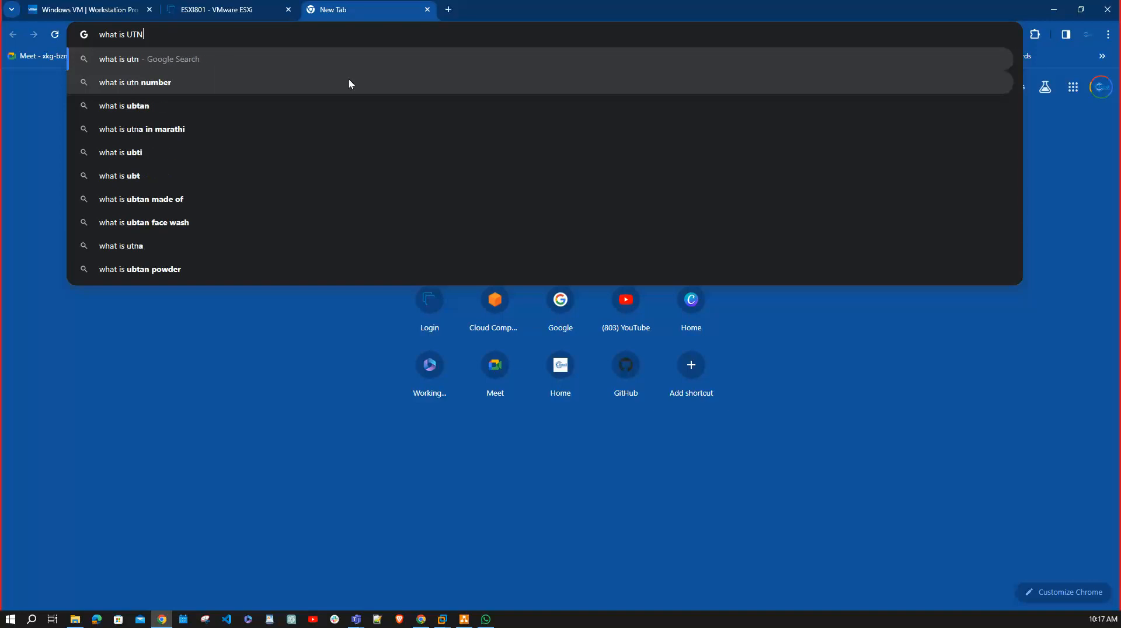
type("t")
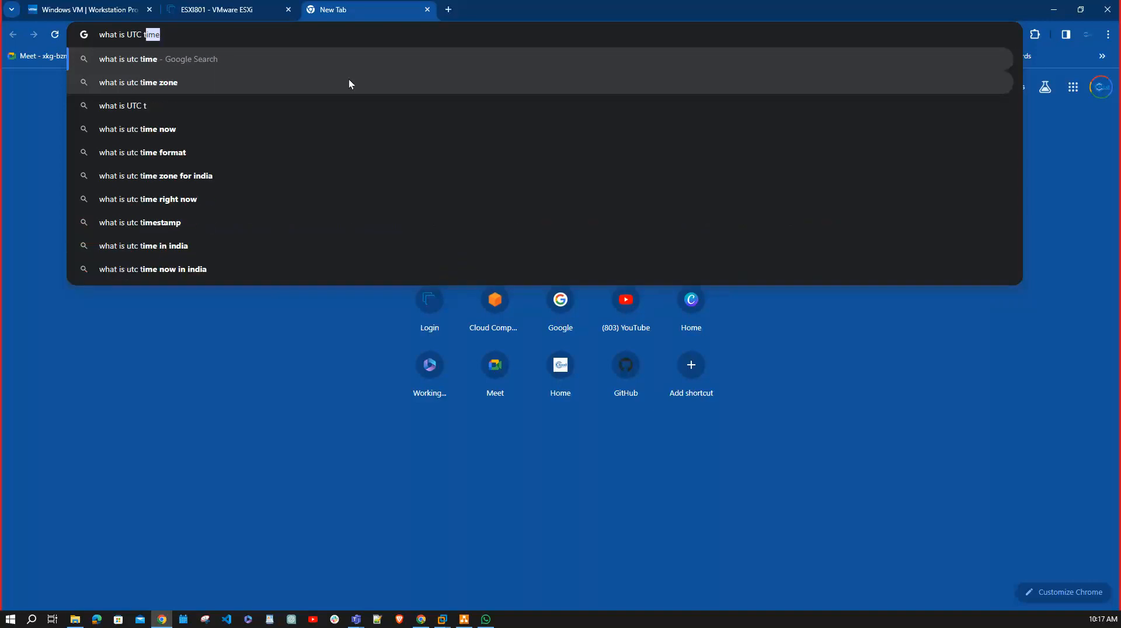
type("ime now for")
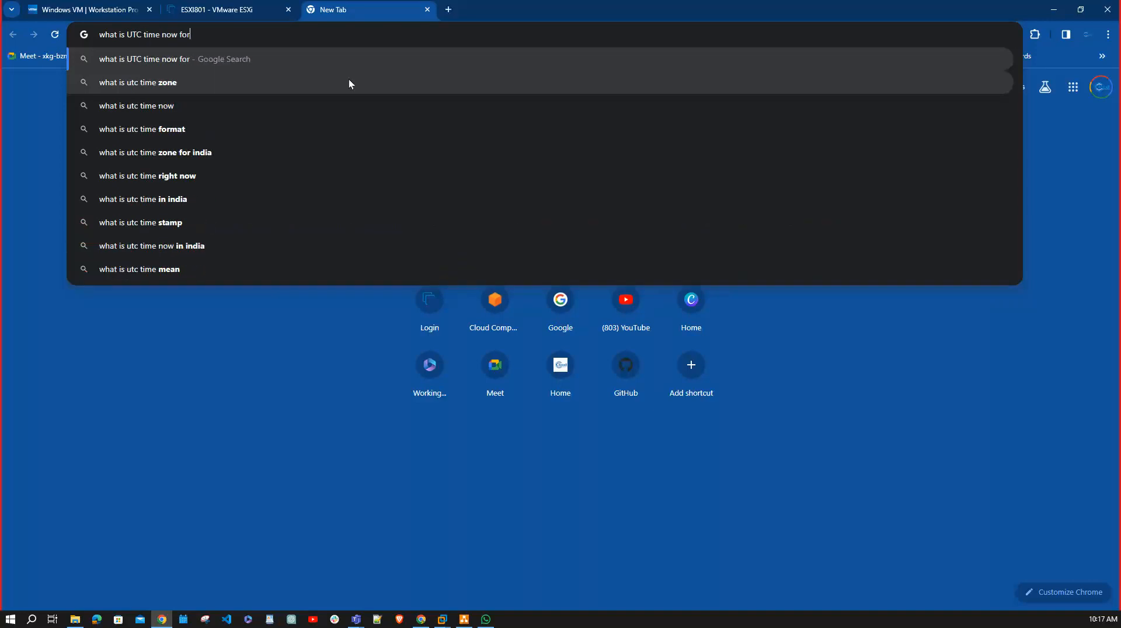
type(" india")
key("Return")
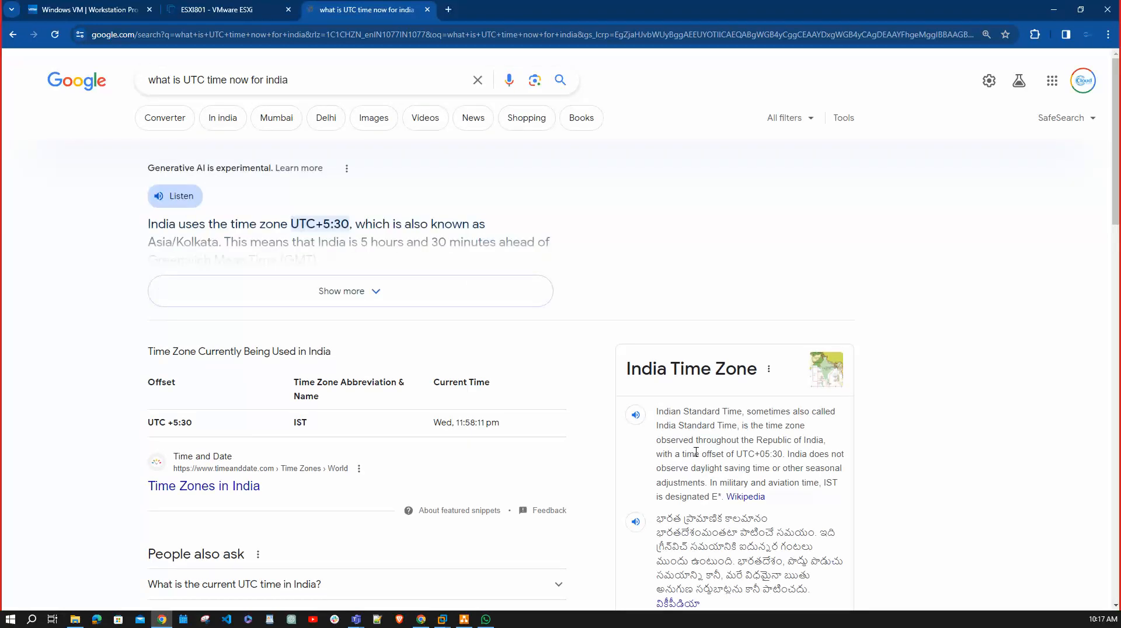
Look through the search results, including the full AI overview, and open the UTC to IST Indian Time Converter page.
scroll(697, 453, "down", 3)
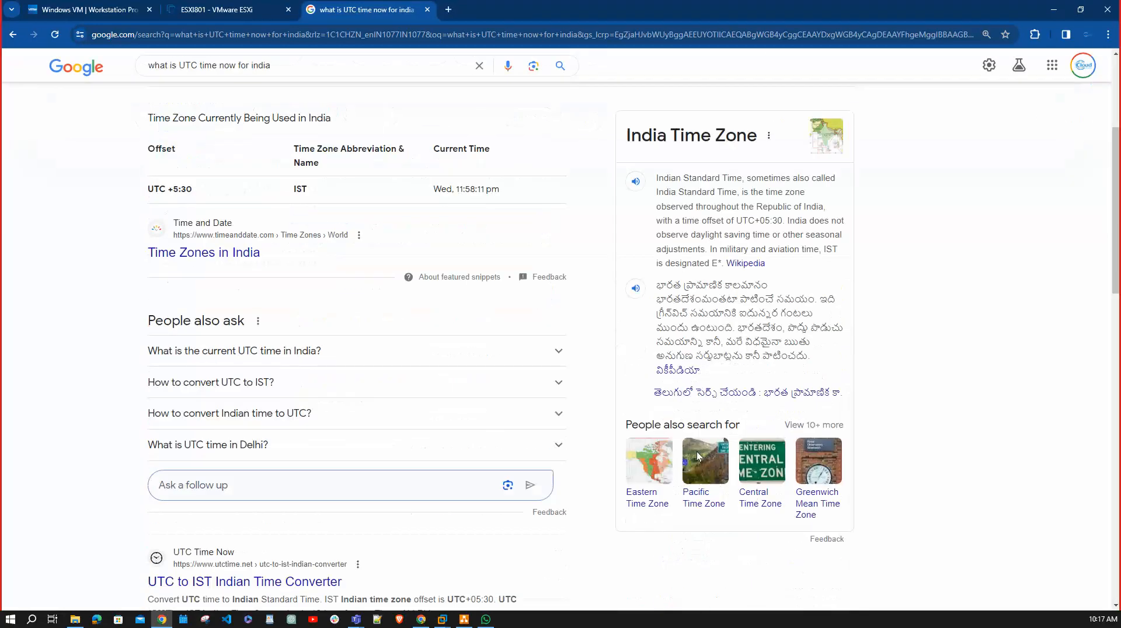
scroll(697, 456, "up", 3)
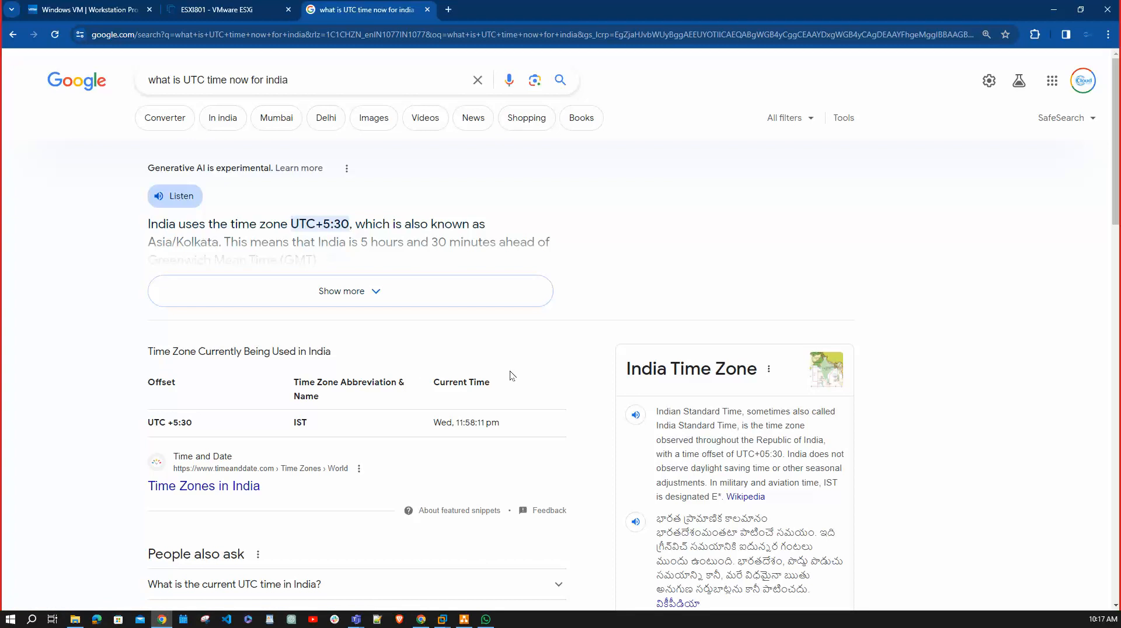
left_click(371, 290)
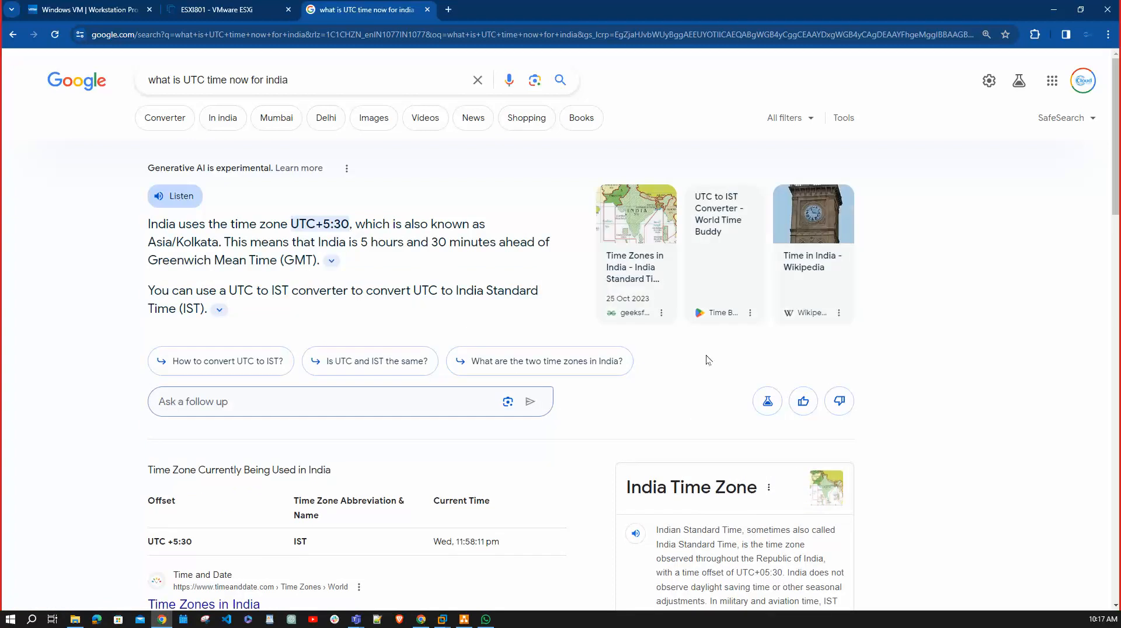
scroll(808, 359, "down", 10)
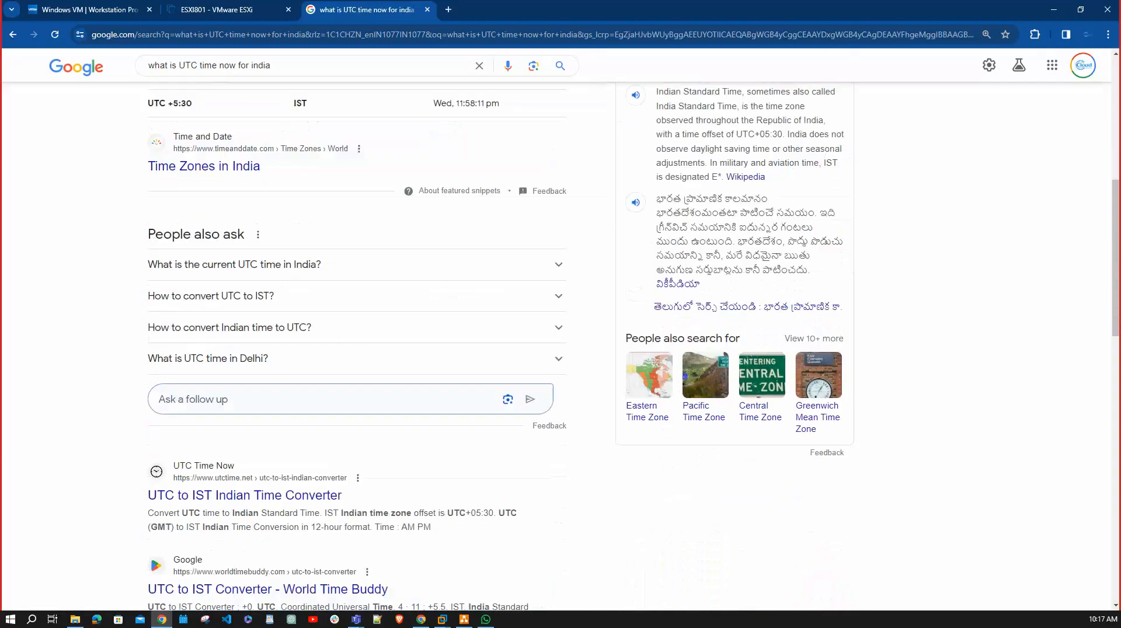
scroll(810, 357, "up", 2)
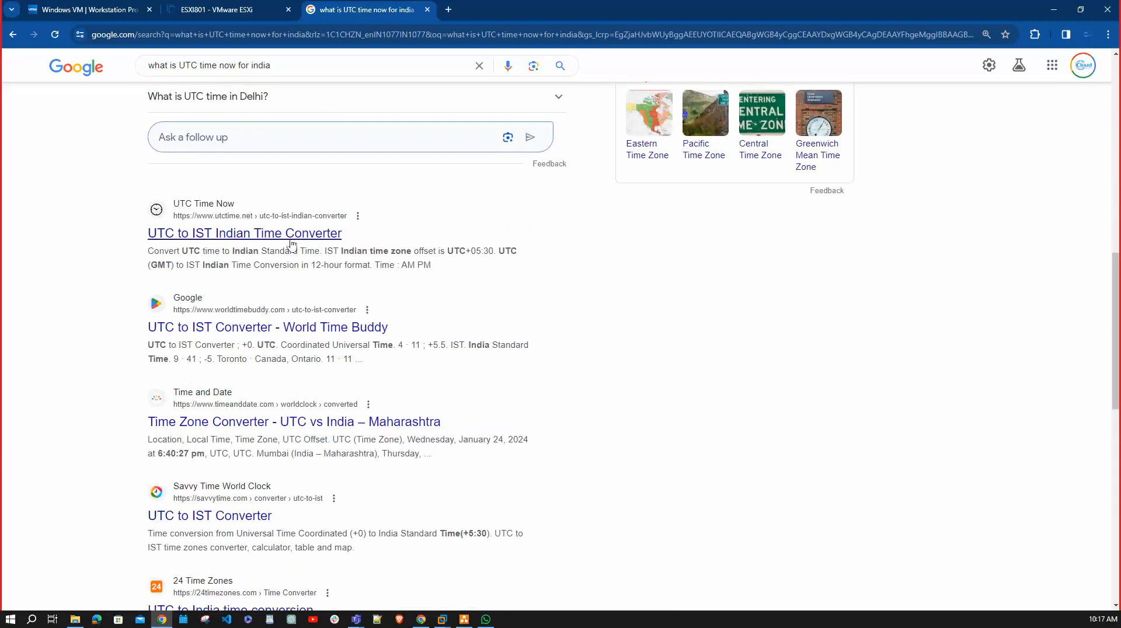
left_click(260, 234)
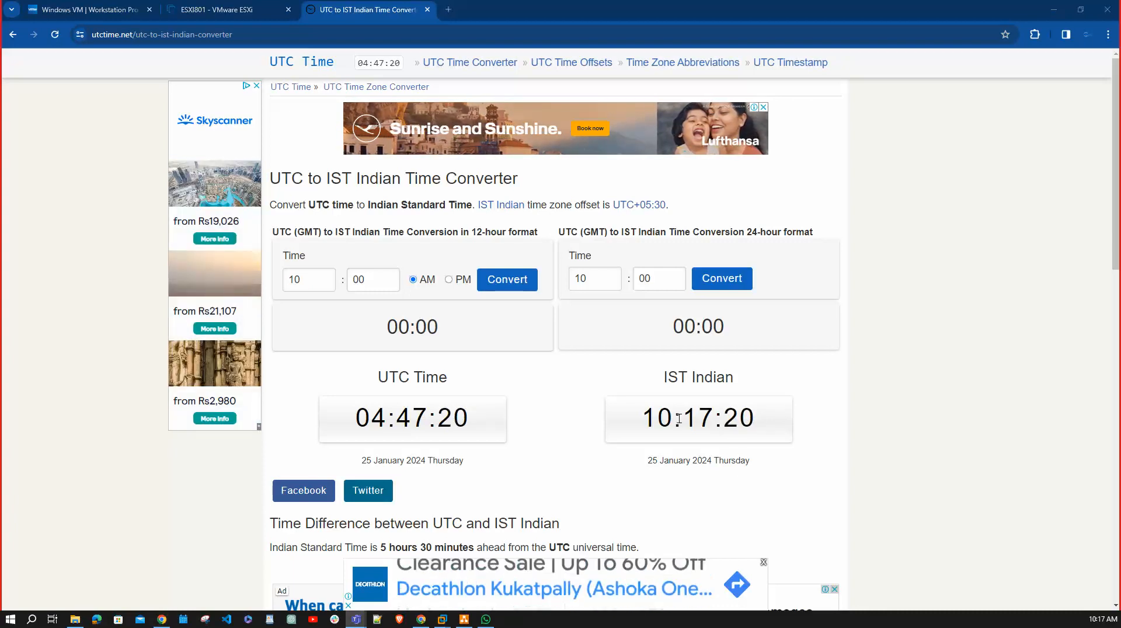
Return to the ESXi host's time settings and enable the NTP client with the startup policy "Start and stop manually".
left_click(220, 9)
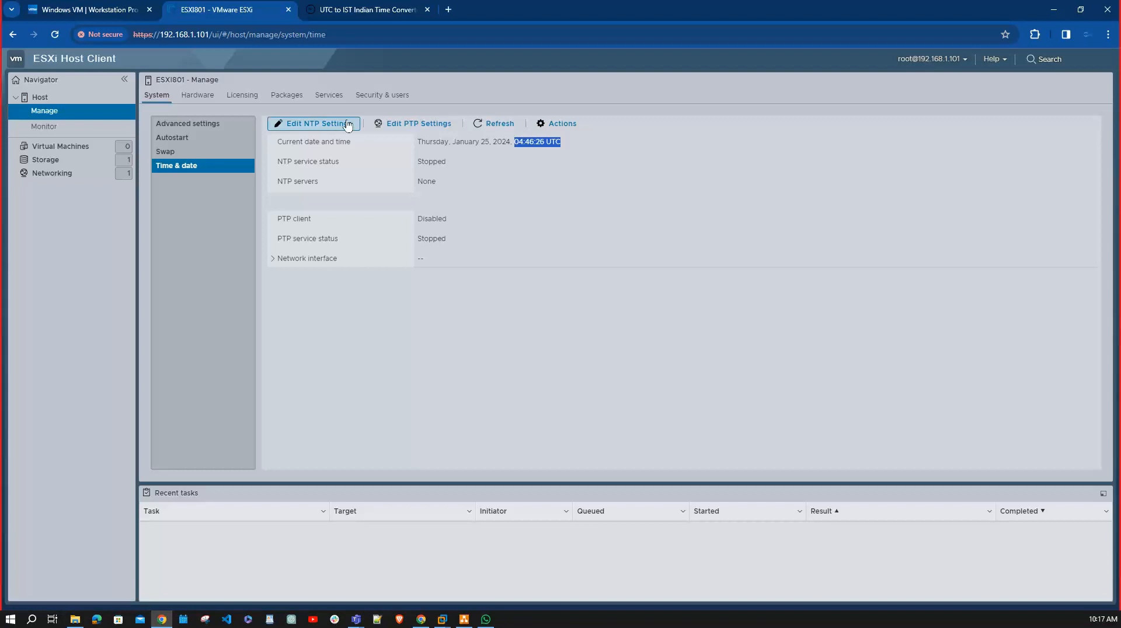
left_click(319, 124)
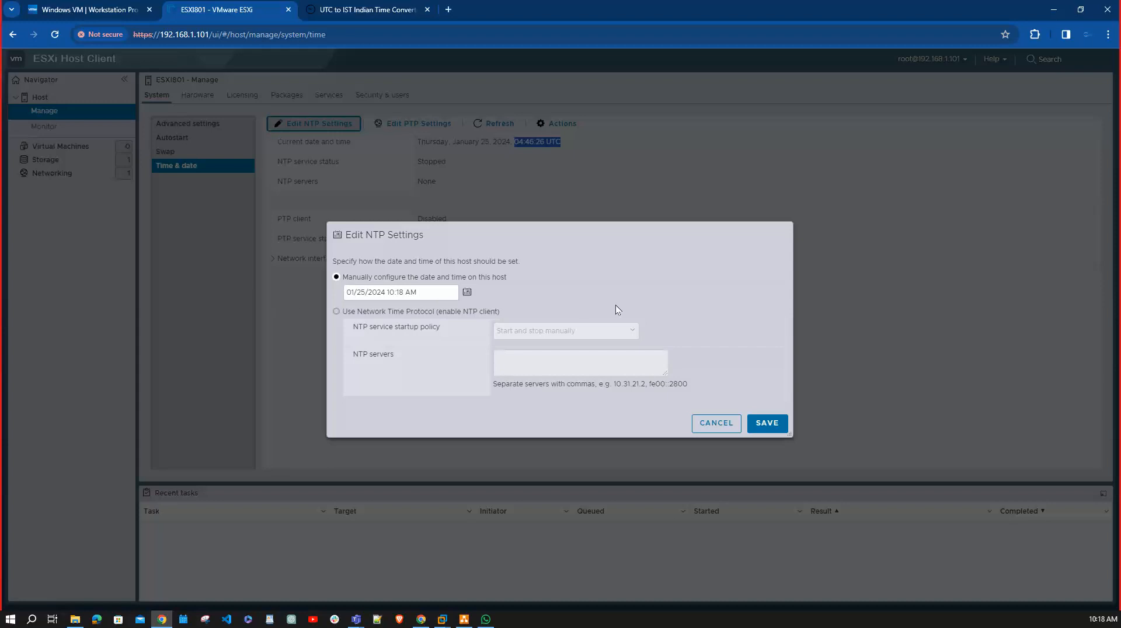
left_click(373, 315)
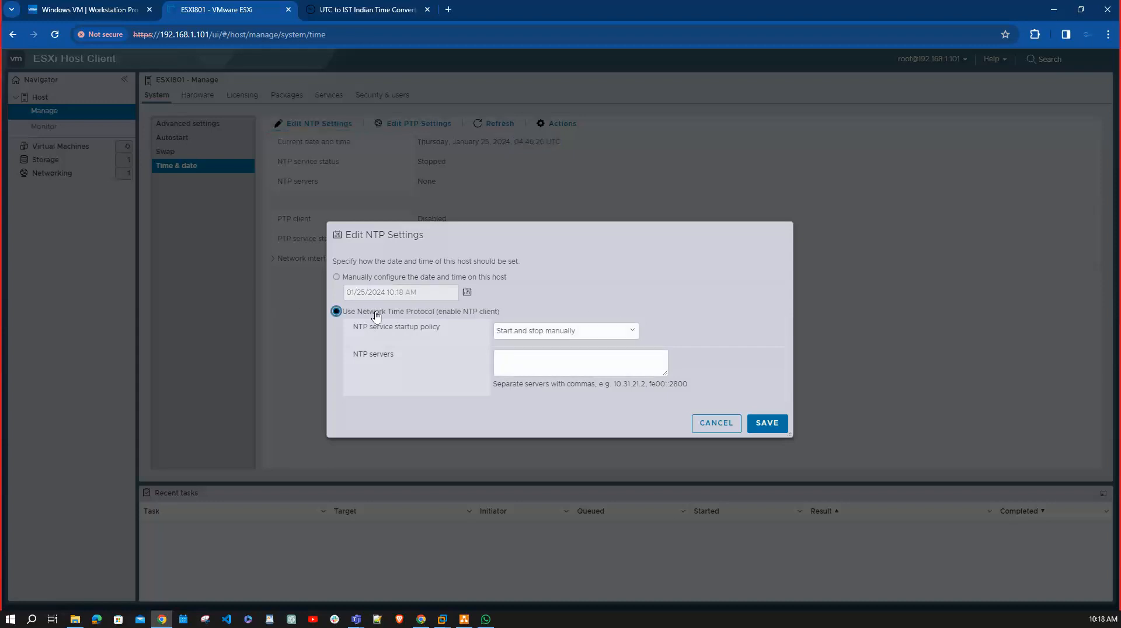
left_click(630, 331)
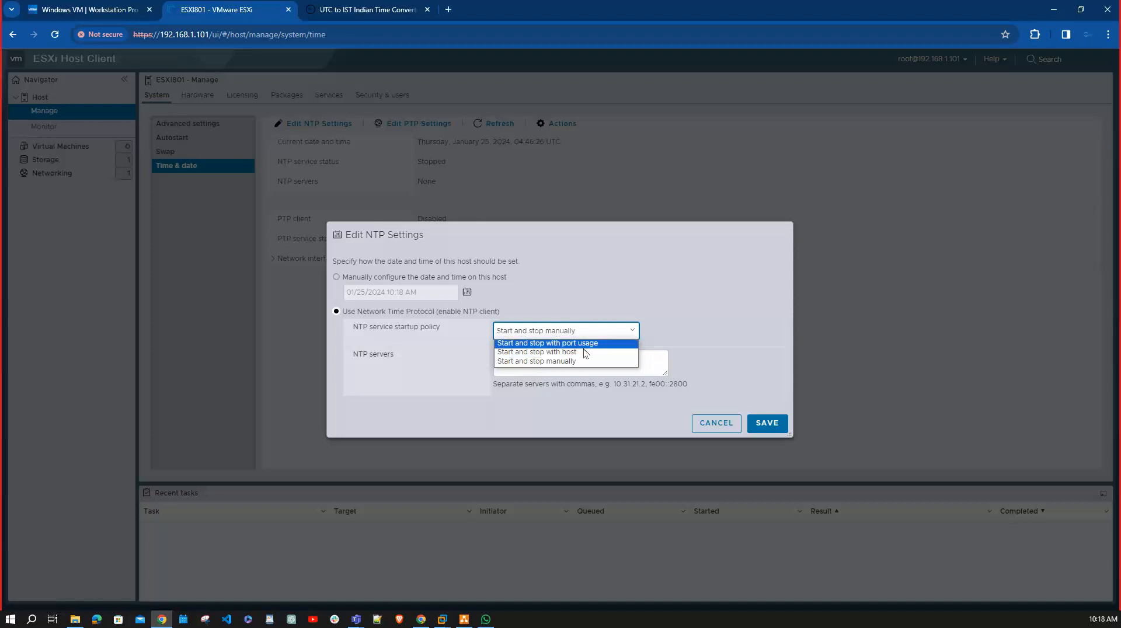
left_click(569, 362)
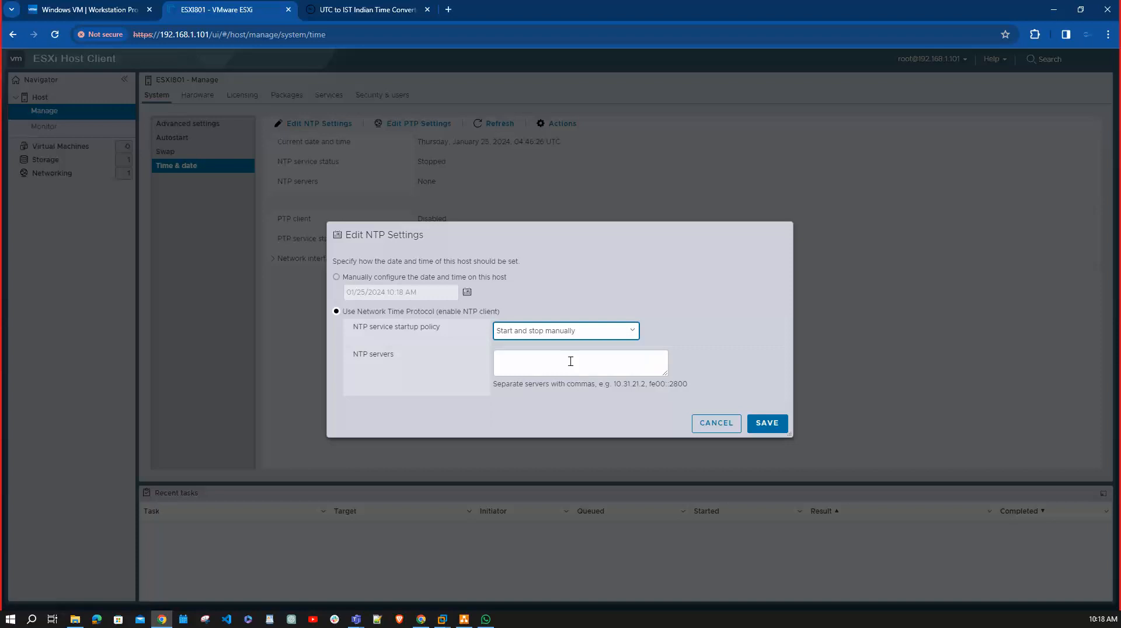
left_click(517, 358)
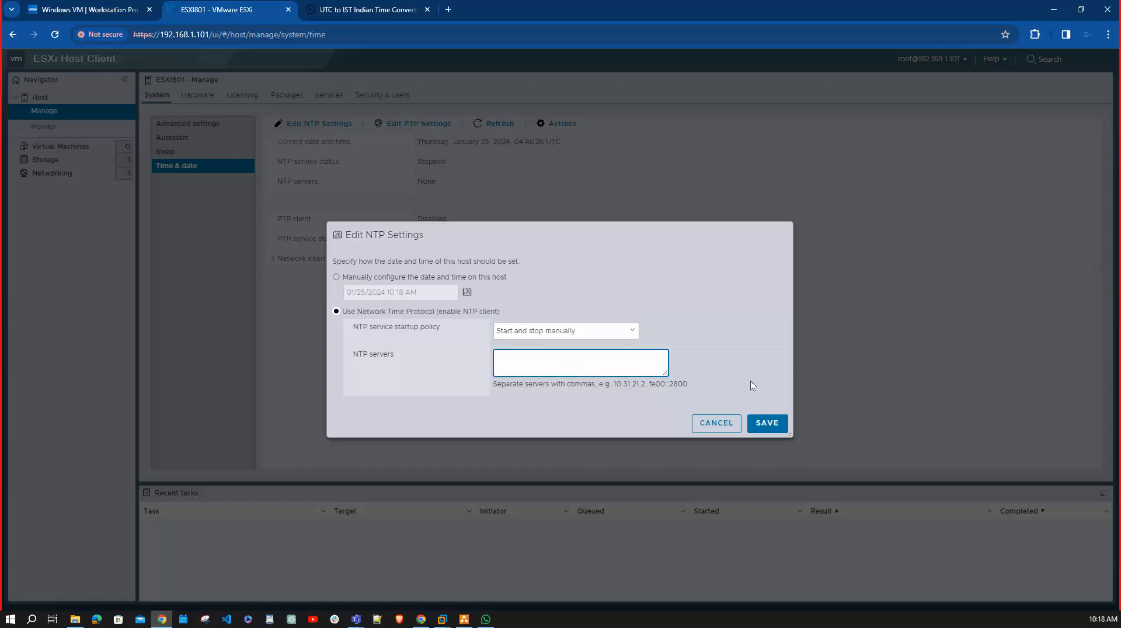
Search Google in a new browser tab for "ntp server list india".
left_click(450, 10)
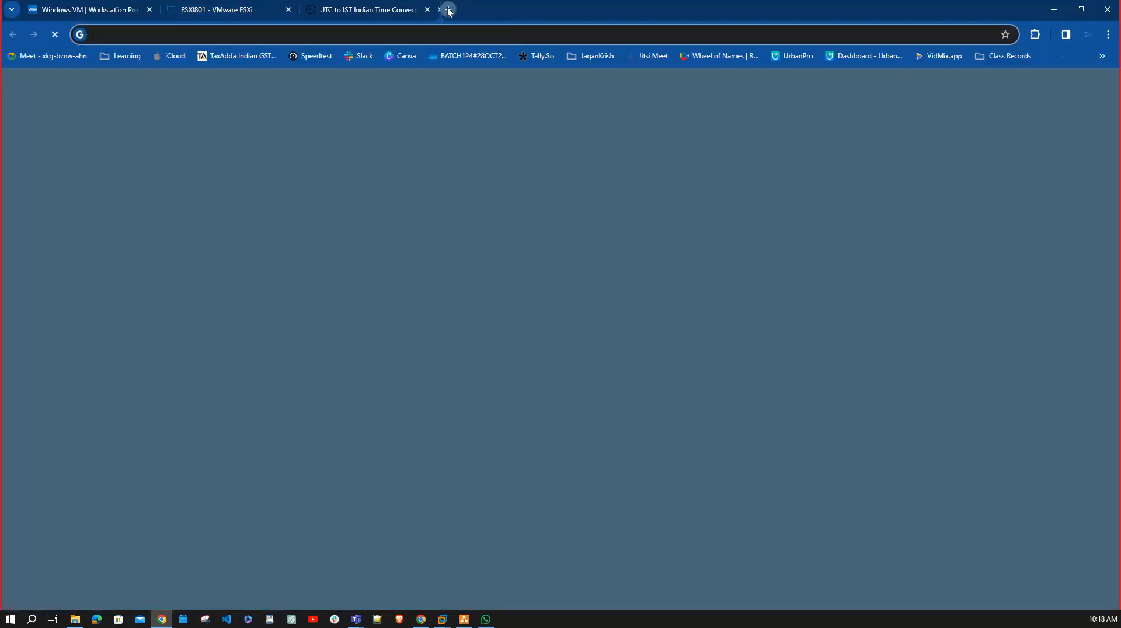
type("google.com")
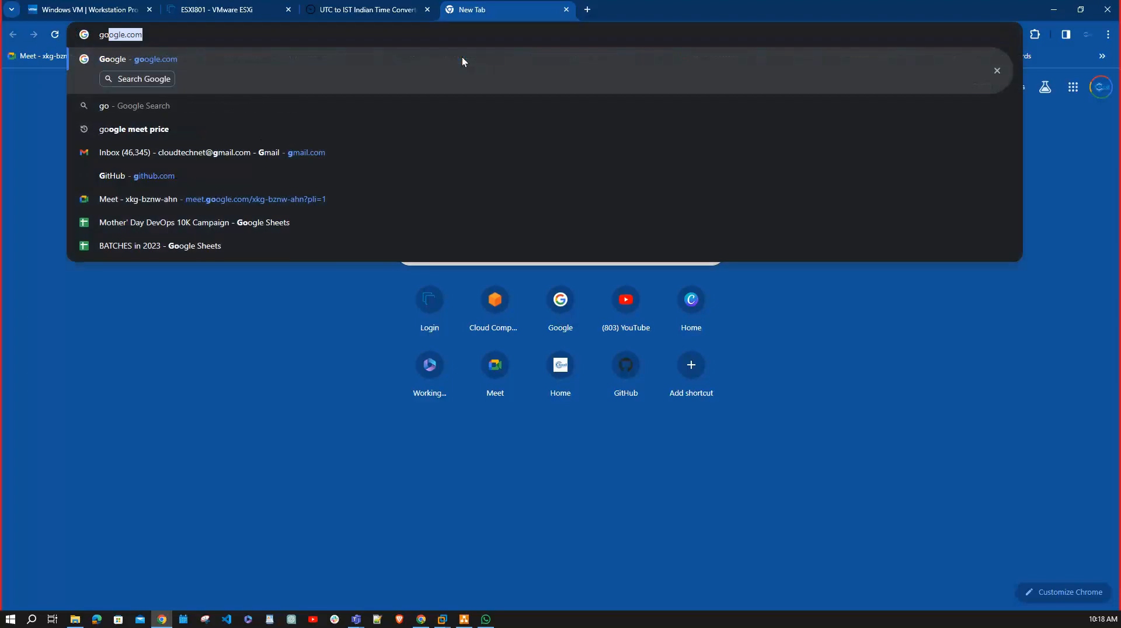
key("Return")
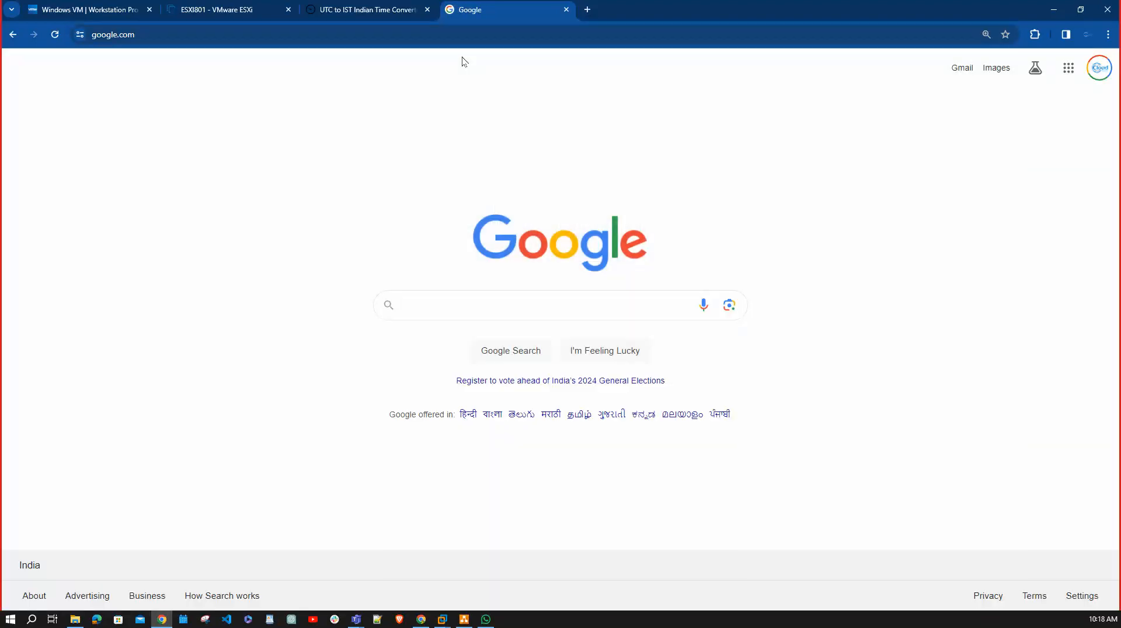
type("NTP")
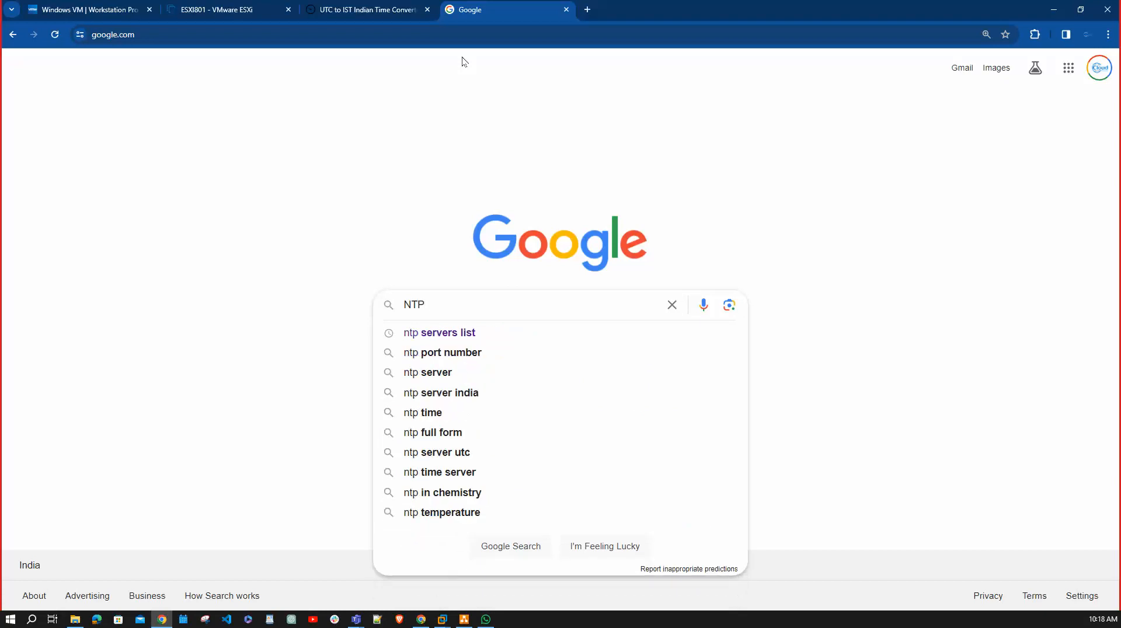
key("Down")
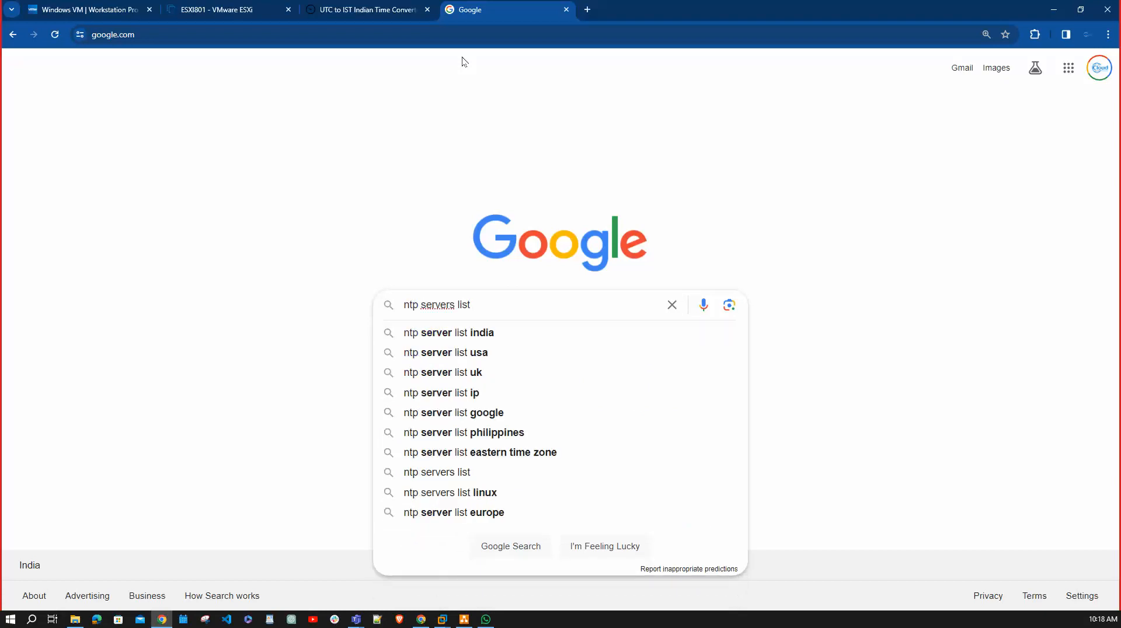
key("Down")
key("Return")
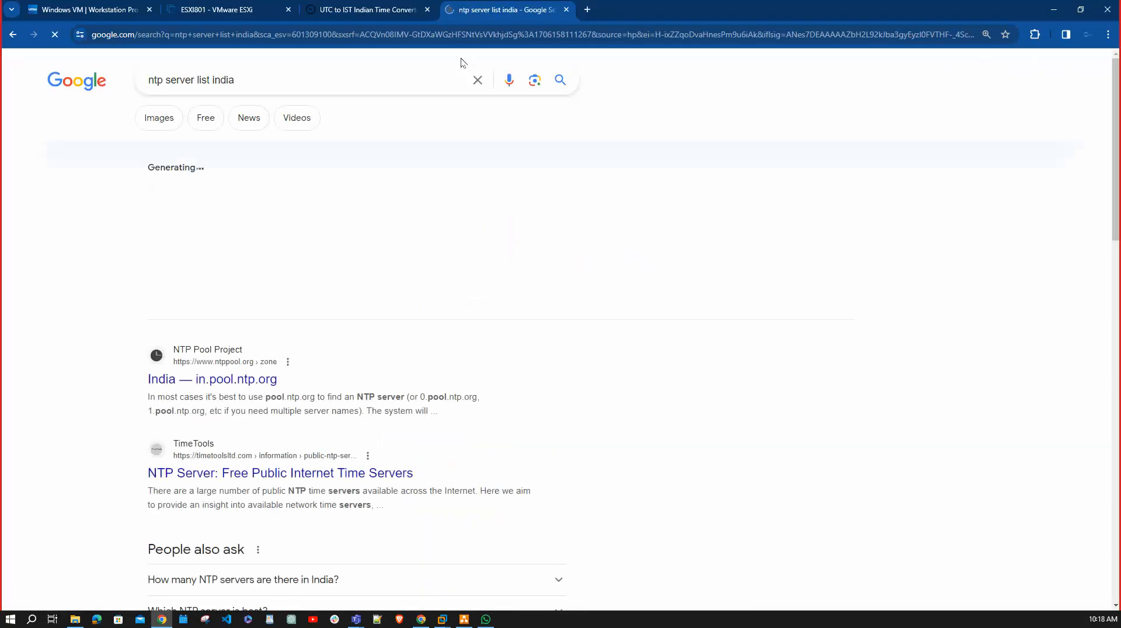
Copy 0.in.pool.ntp.org from the NTP Pool Project's India page and save it as the ESXi host's NTP server.
left_click(221, 383)
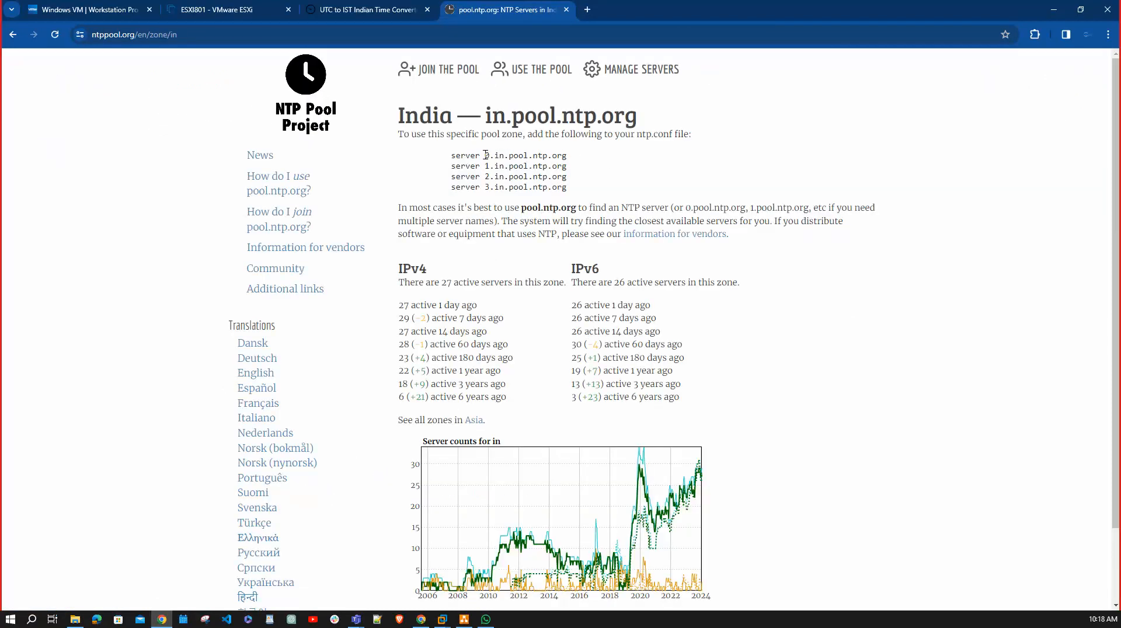
left_click_drag(485, 155, 567, 156)
key("ctrl+c")
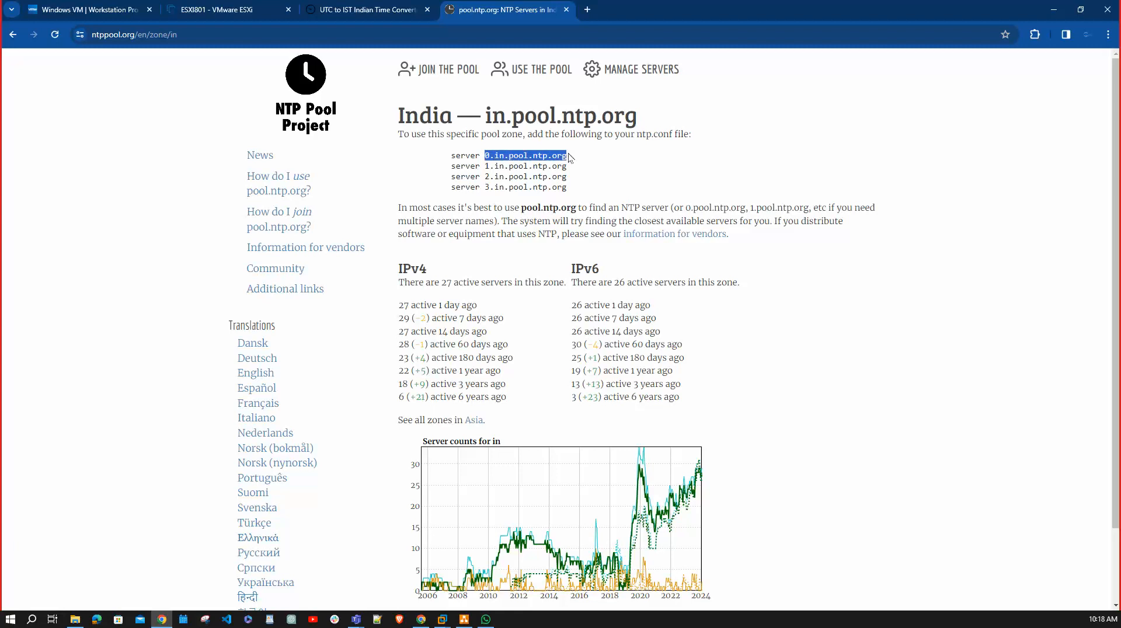
left_click(245, 9)
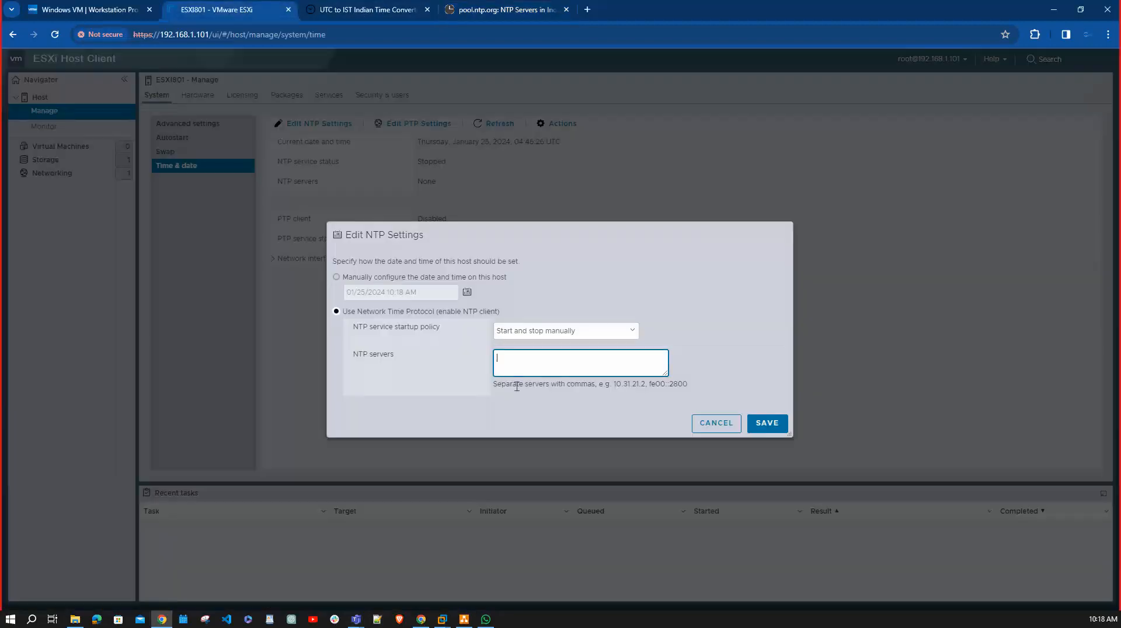
key("ctrl+v")
left_click(772, 423)
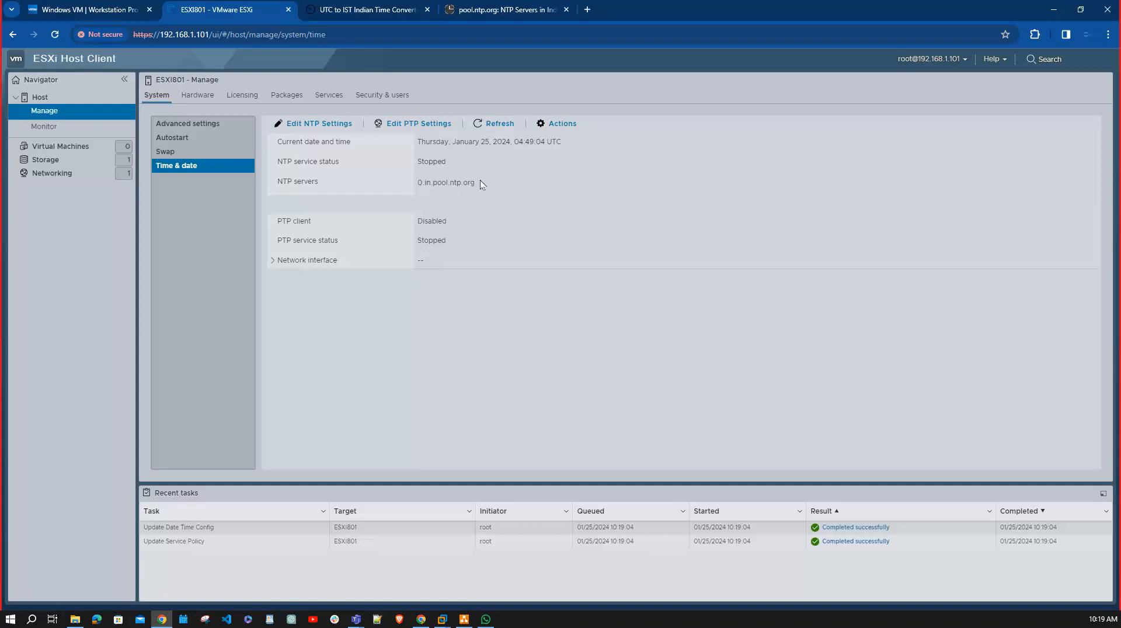
Open a Windows Command Prompt and ping 0.in.pool.ntp.org.
key("super+r")
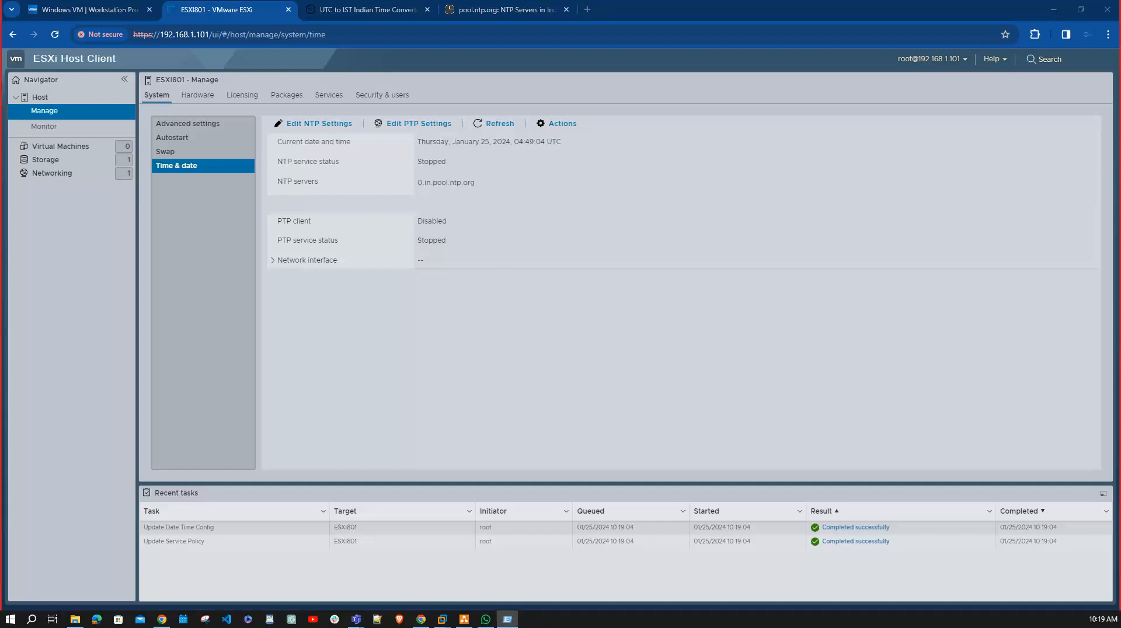
left_click_drag(530, 428, 366, 406)
type("cmd")
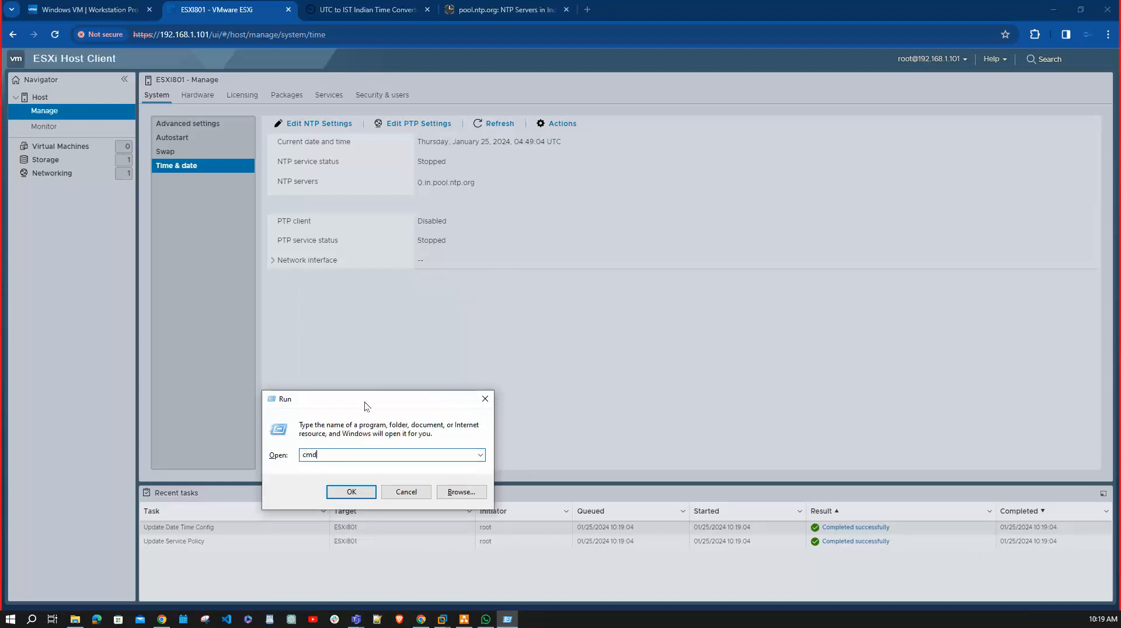
key("Return")
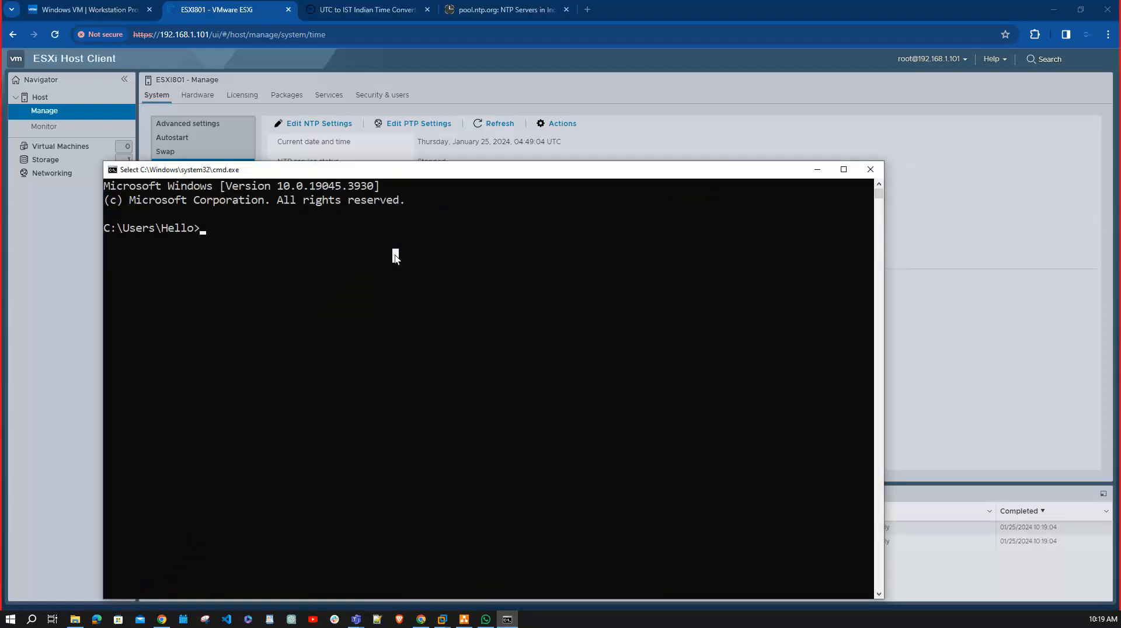
type("ping")
key("ctrl+v")
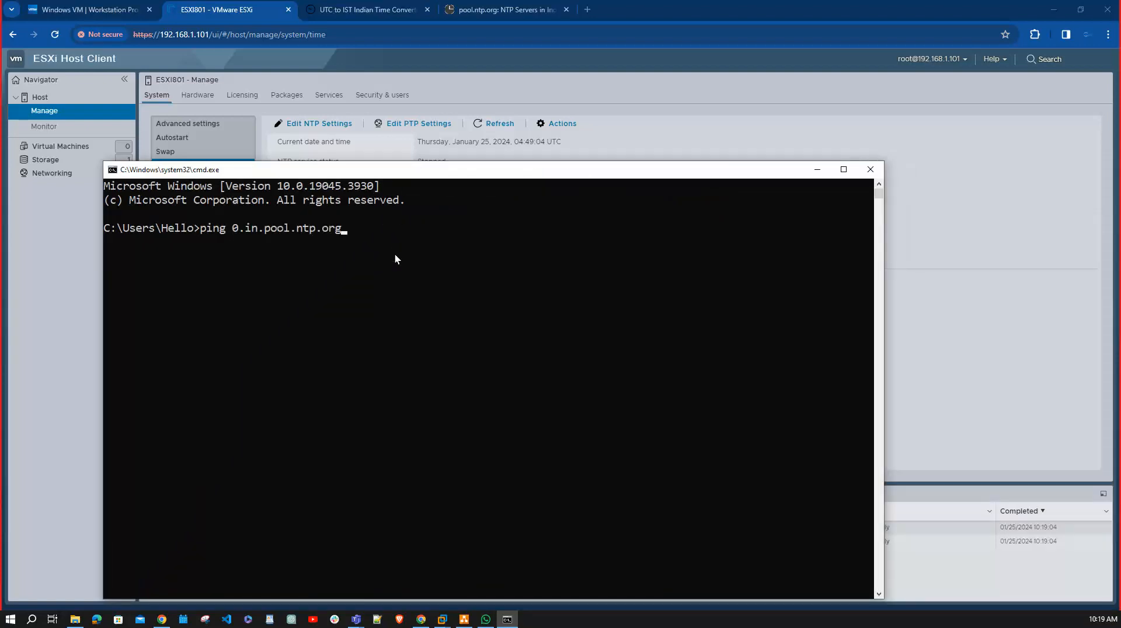
key("Return")
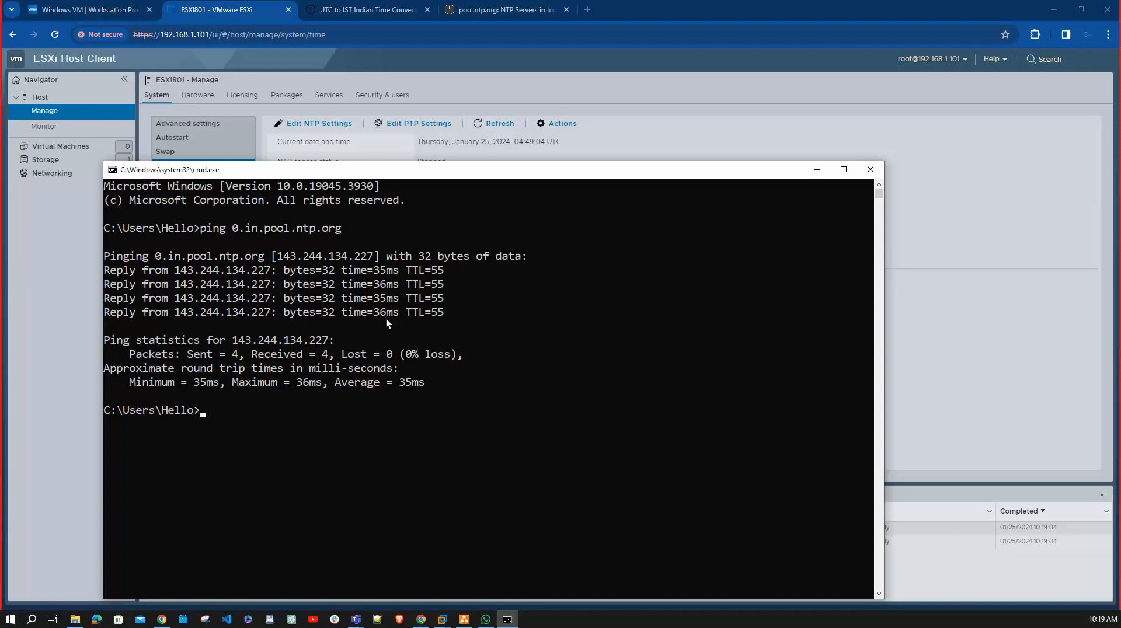
Ping 1.in.pool.ntp.org, check the server list on the NTP Pool page meanwhile, and stop the ping.
key("Up")
key("Left")
key("Left")
key("Left")
key("Left")
key("Left")
key("Left")
key("Left")
key("Left")
key("Left")
key("Left")
key("Left")
key("Left")
key("Left")
key("Left")
key("Left")
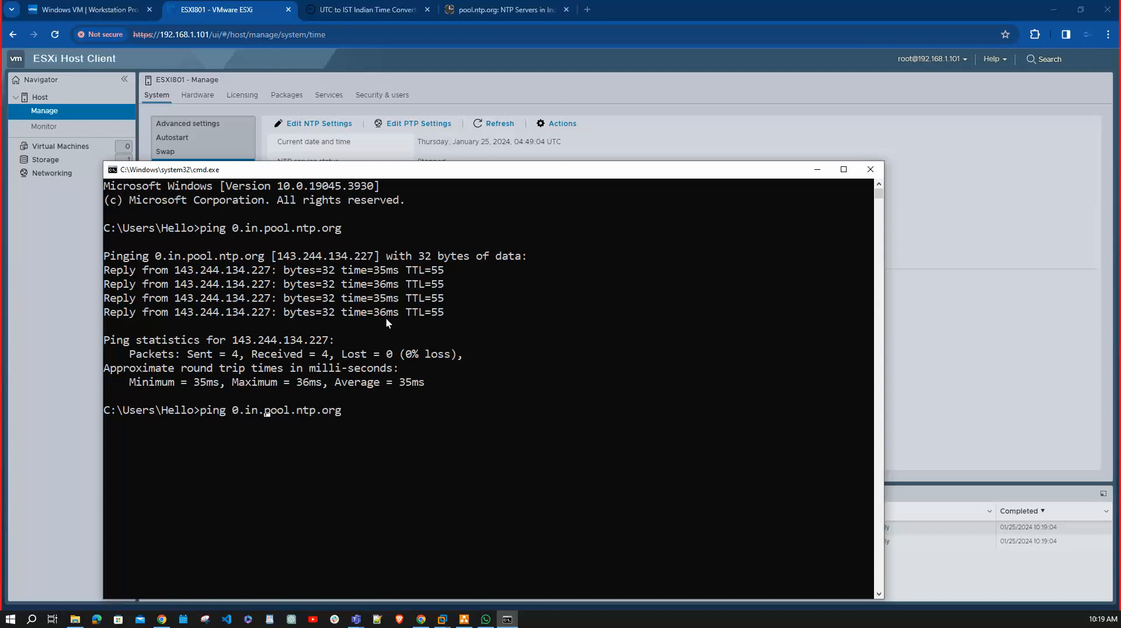
key("BackSpace")
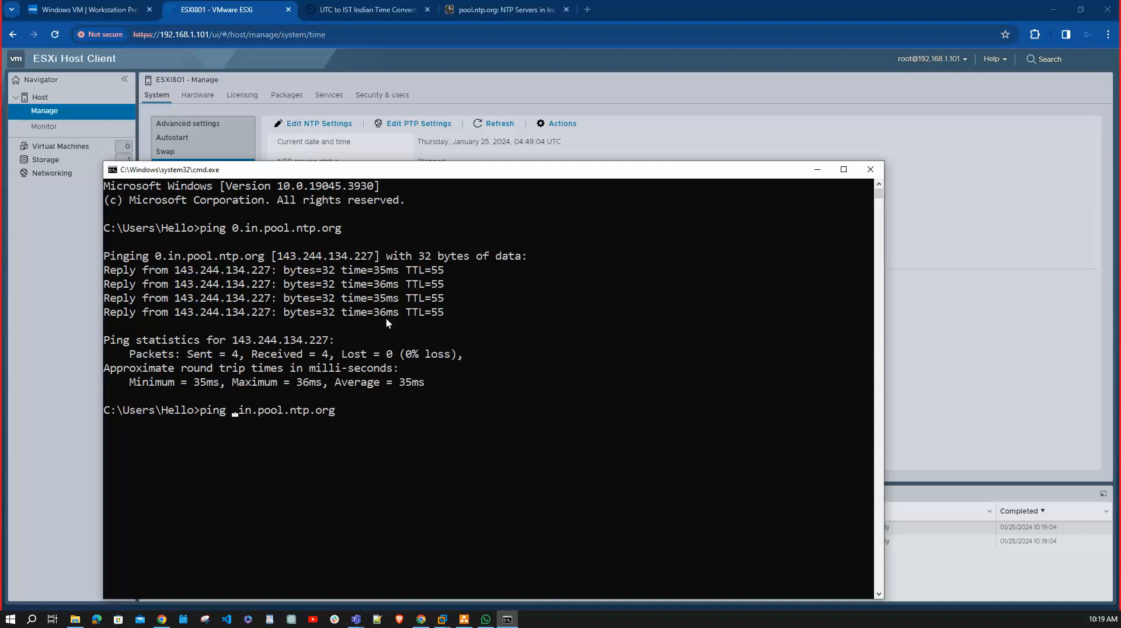
type("1")
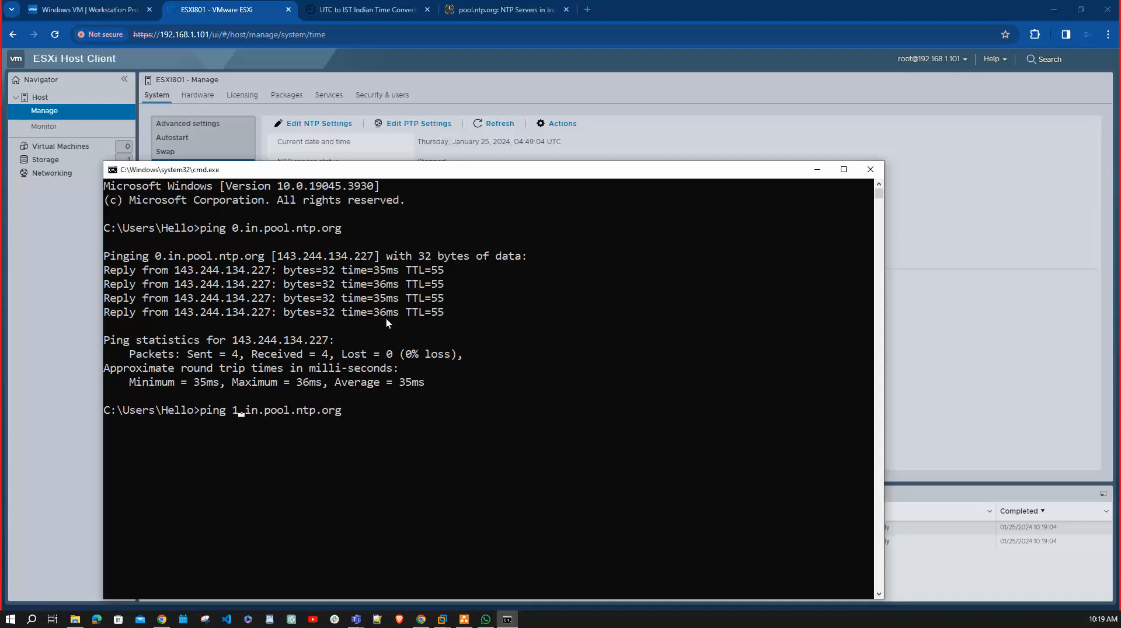
key("Return")
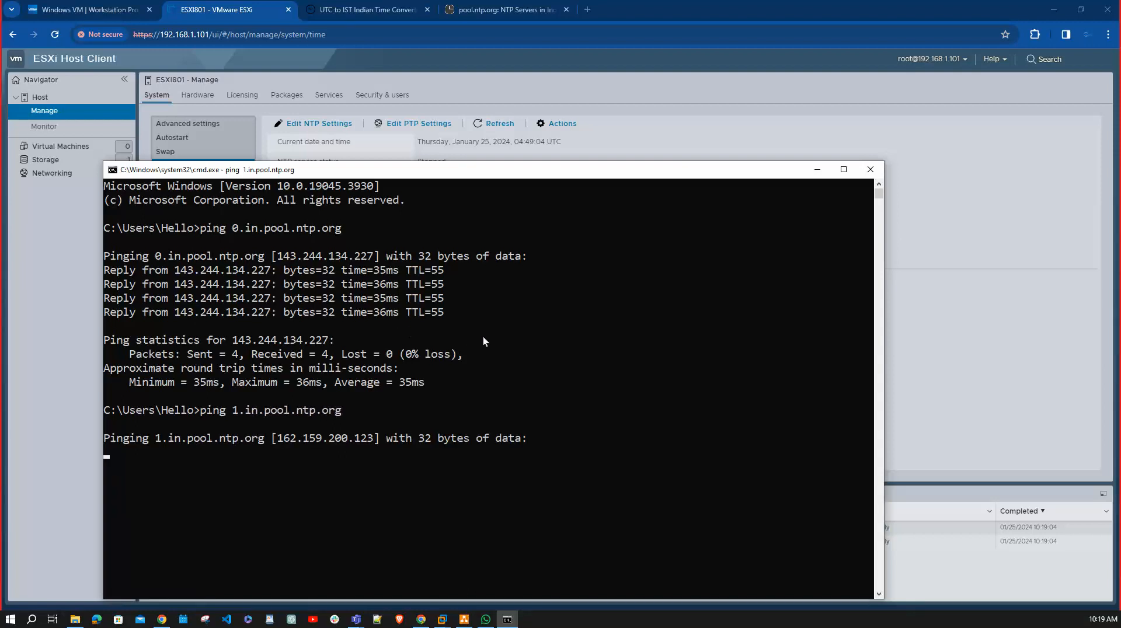
left_click(531, 11)
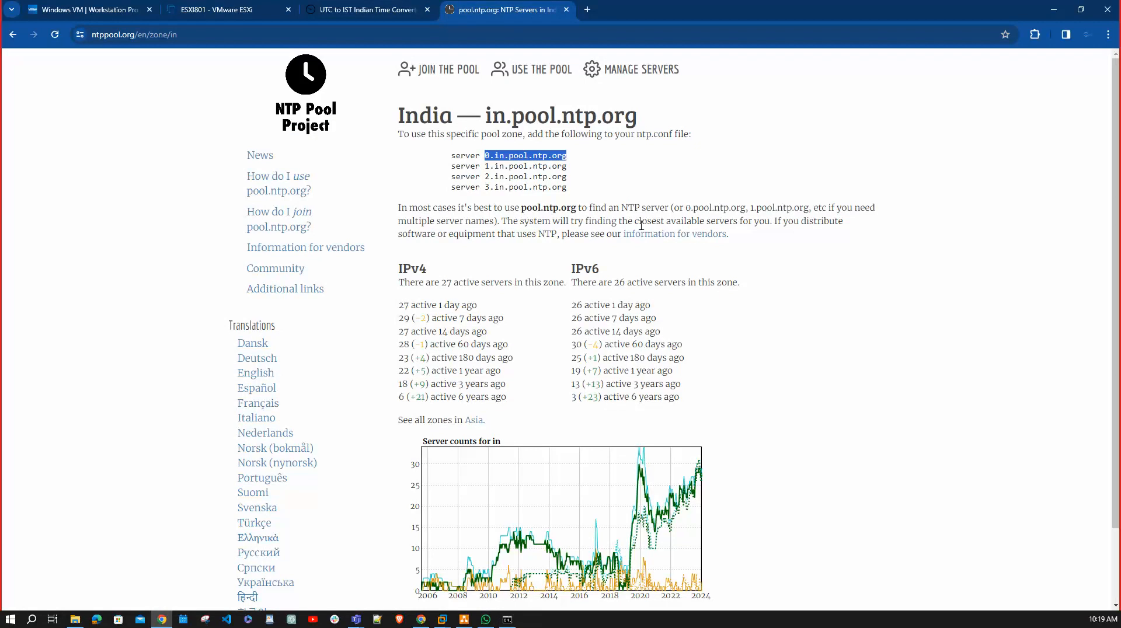
key("alt+Tab")
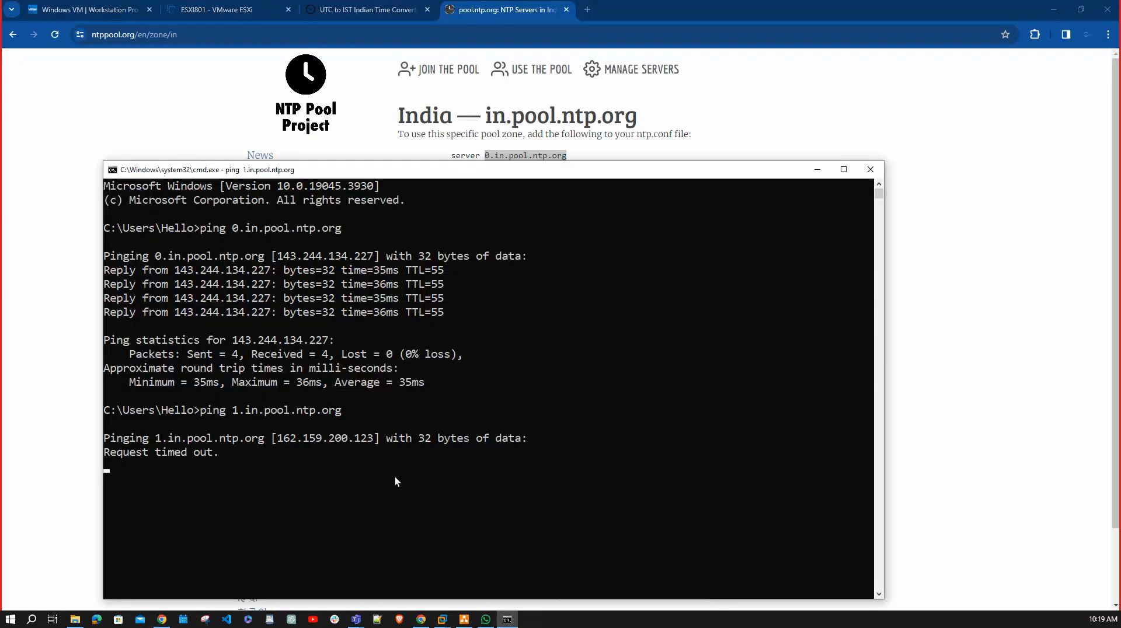
key("ctrl+c")
Change the previous ping command's target to 2.in.pool.ntp.org and run it.
key("Up")
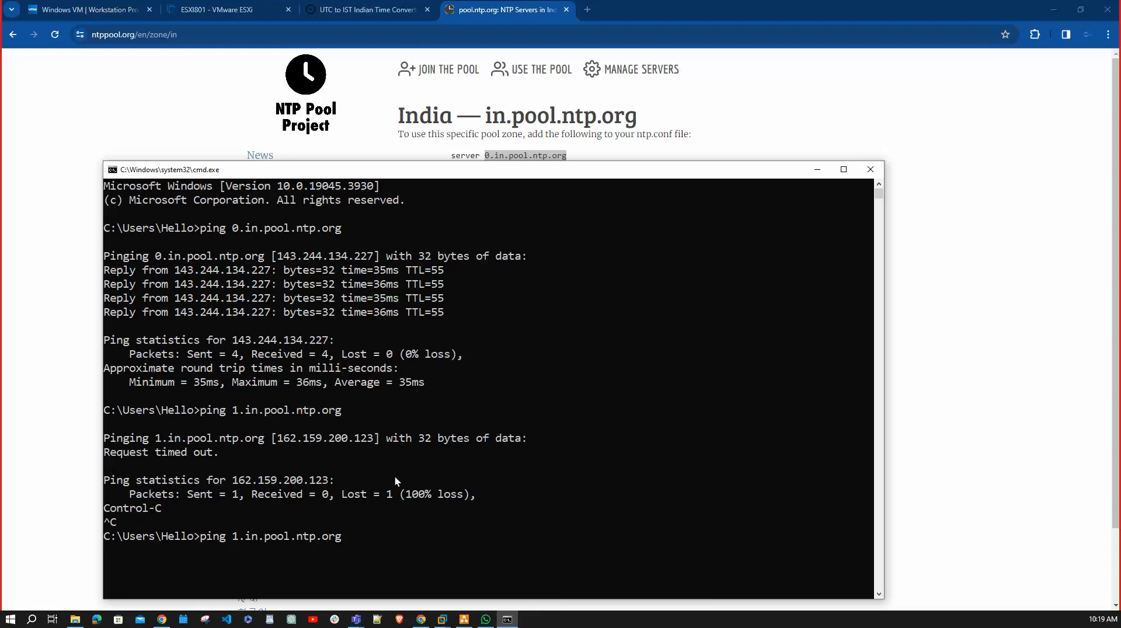
key("Left")
key("Left")
key("Left")
key("Left")
key("Left")
key("Left")
key("Left")
key("Left")
key("Left")
key("Left")
key("Left")
key("Left")
key("Left")
key("Left")
key("Left")
key("Left")
key("BackSpace")
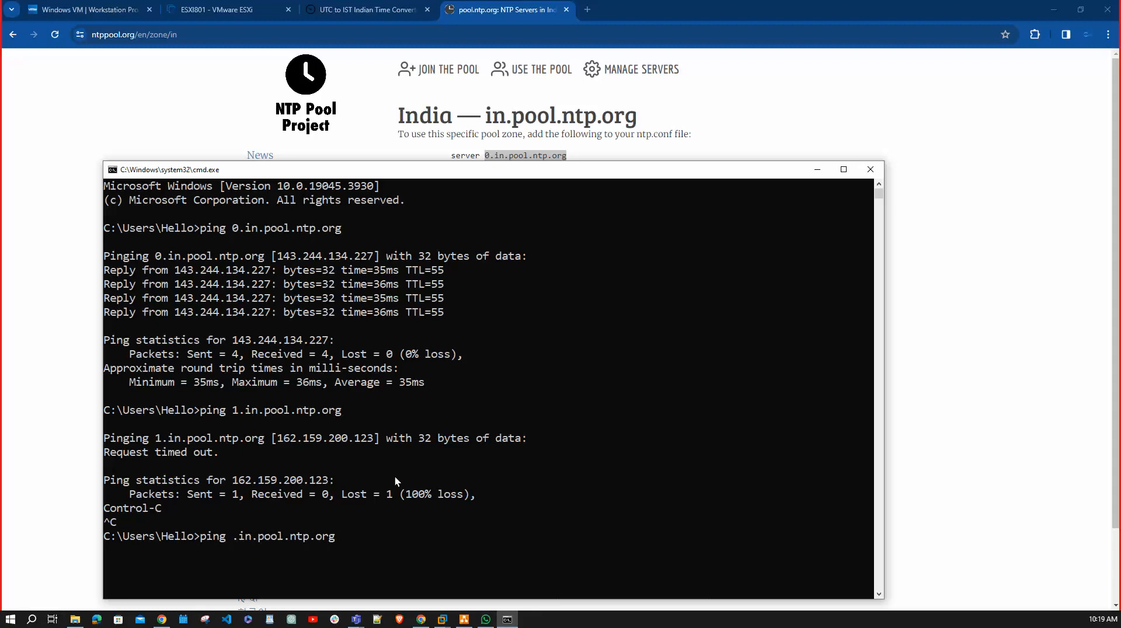
type("2")
key("Return")
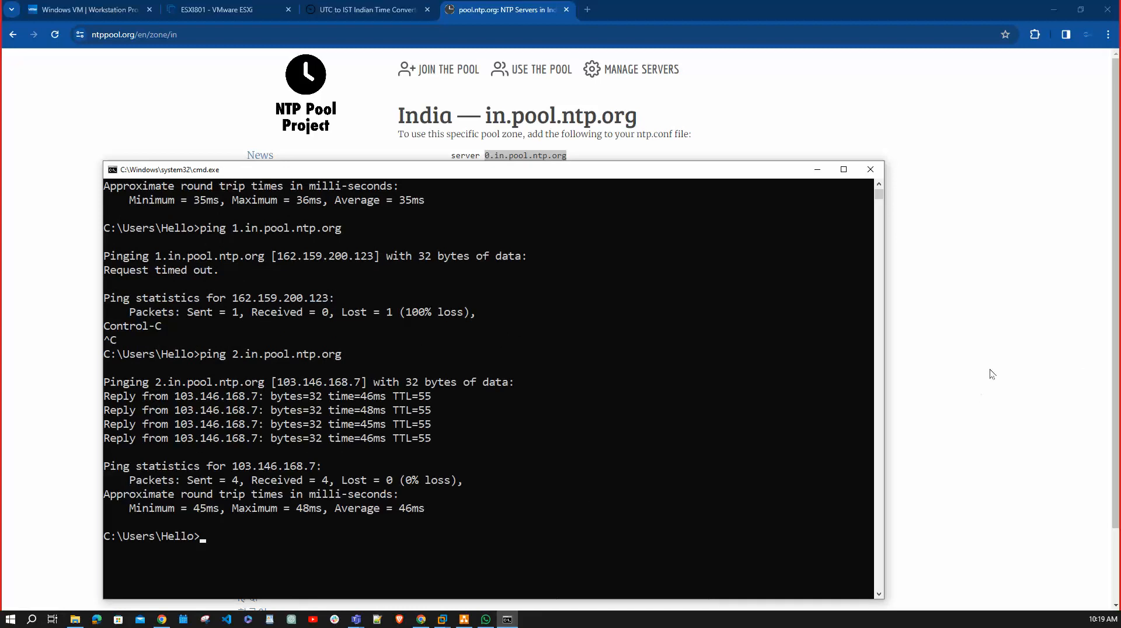
Switch back to the ESXi Host Client, review the saved NTP settings, and close them without saving.
left_click(251, 9)
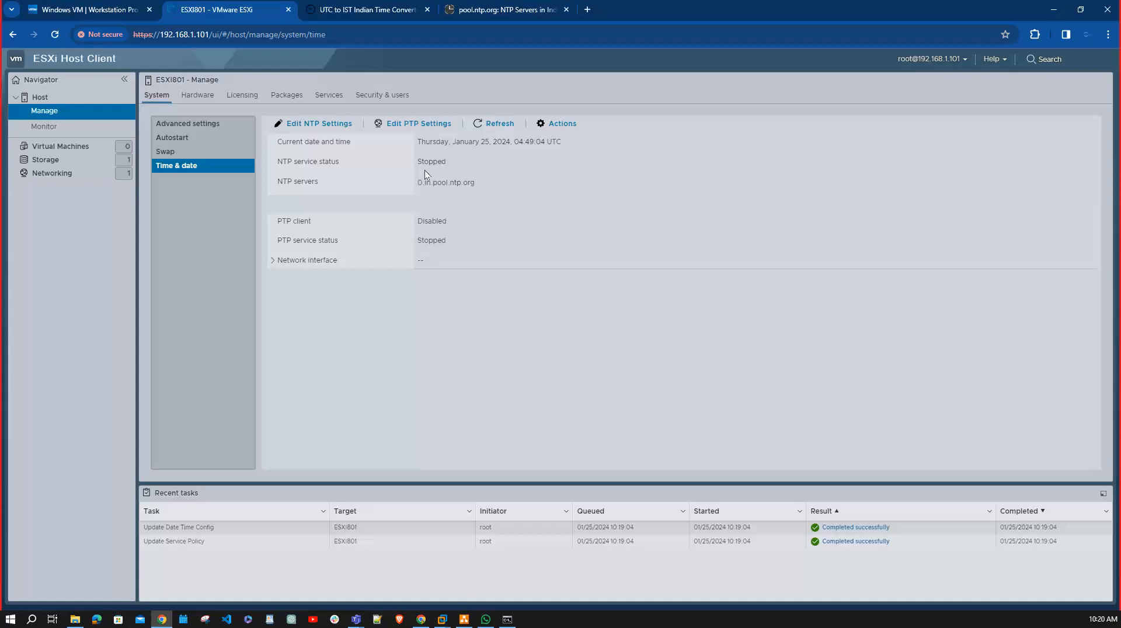
left_click(319, 123)
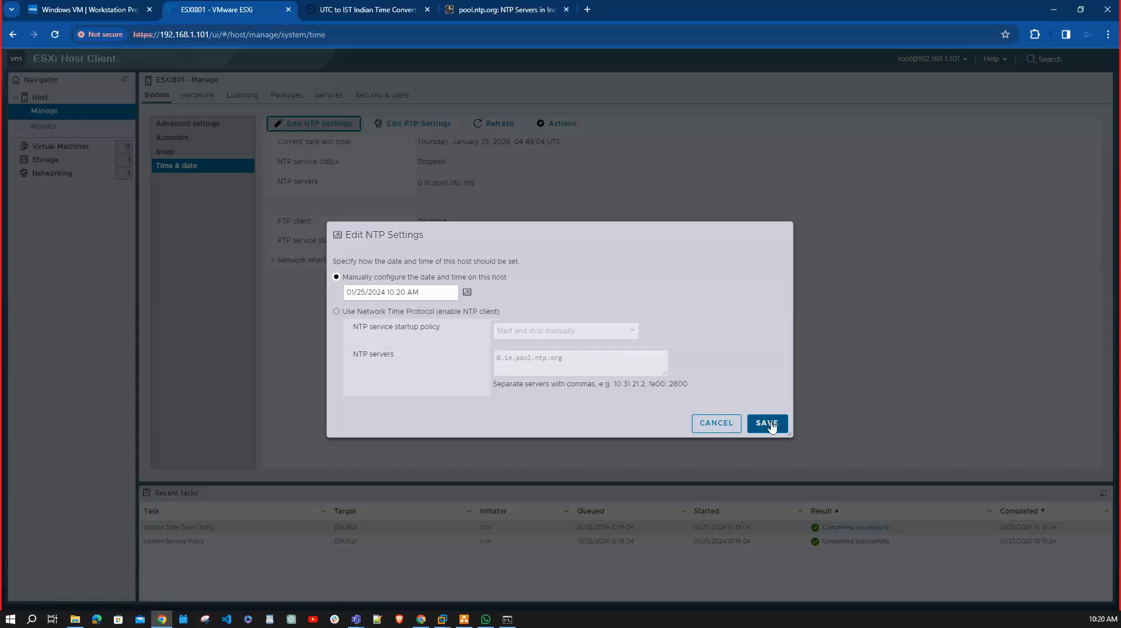
left_click(730, 428)
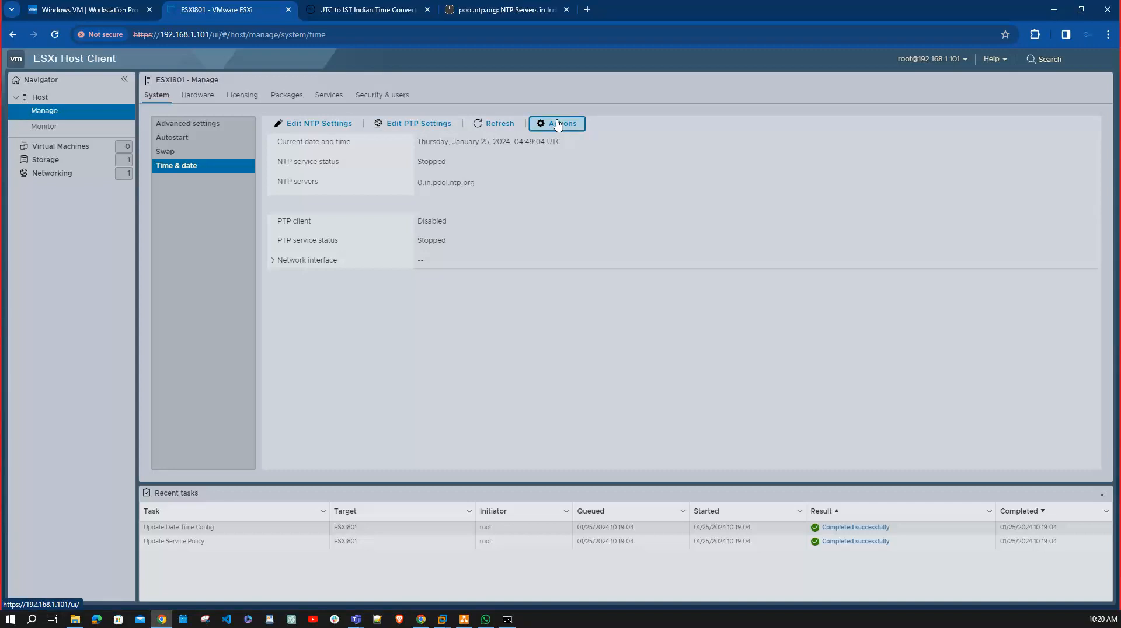
right_click(678, 330)
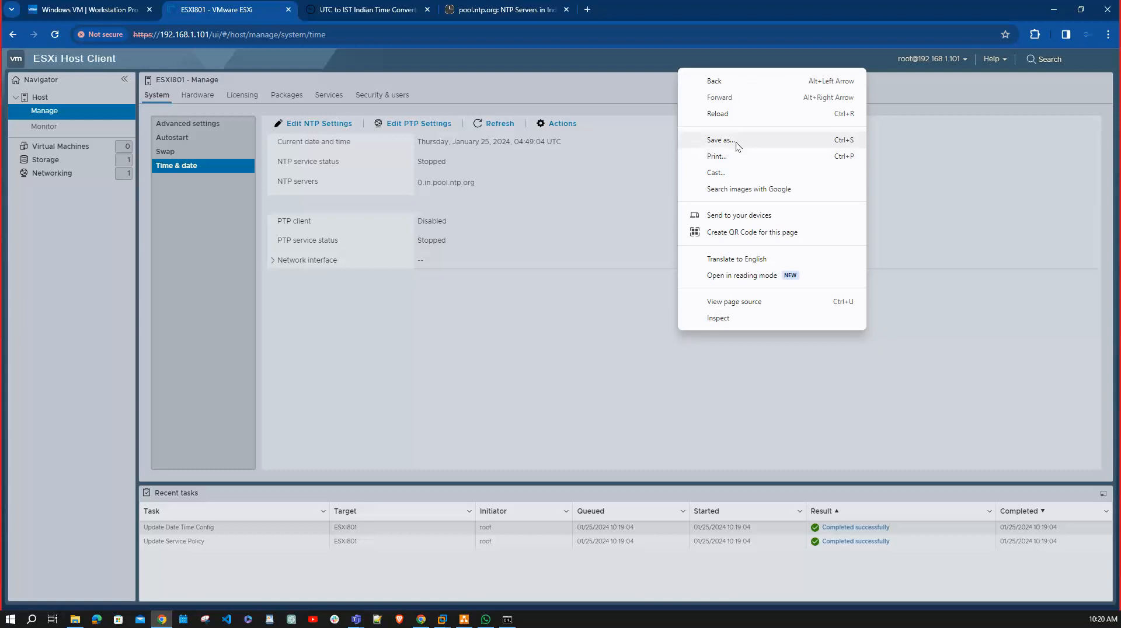
left_click(971, 303)
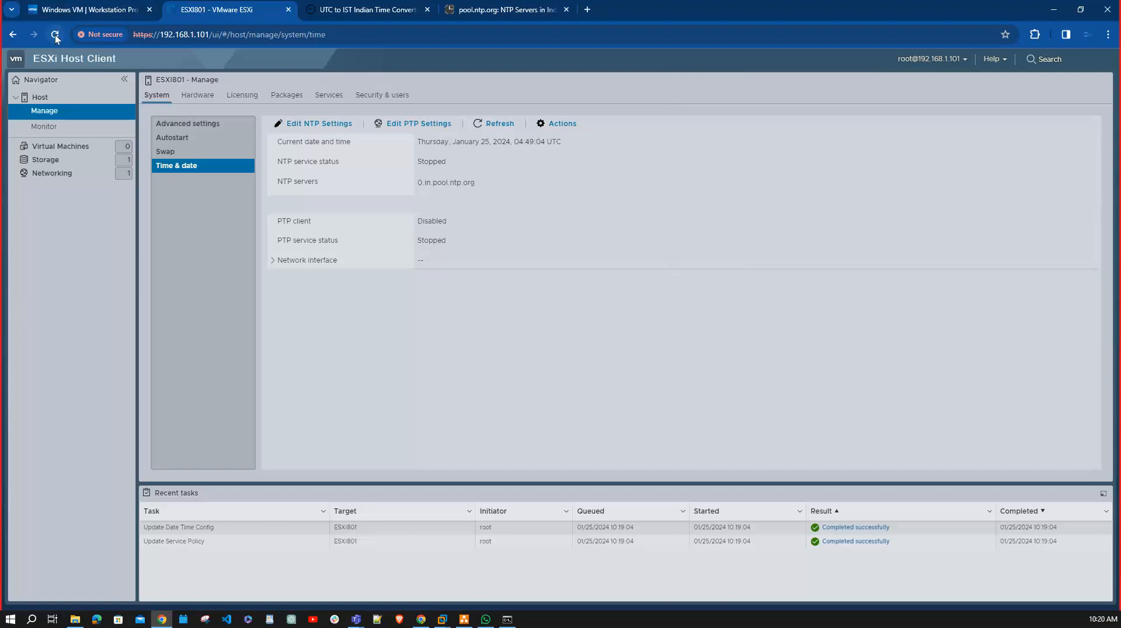
Reload the host's time and date page, then view the Precision Time Protocol settings and close them without saving.
left_click(55, 35)
left_click(417, 123)
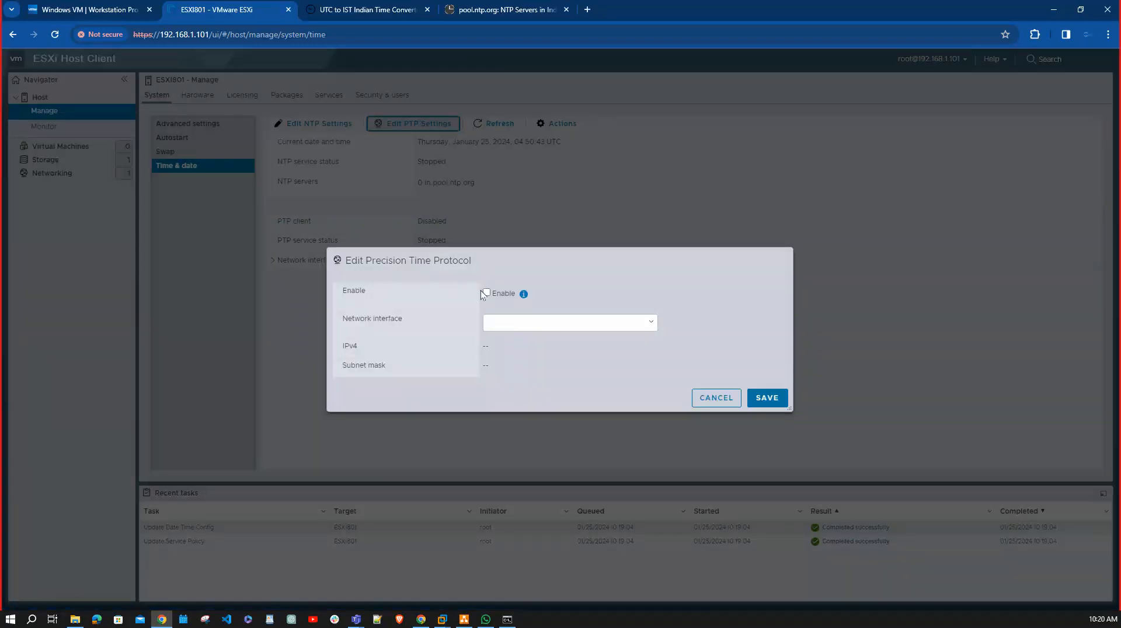
left_click(717, 399)
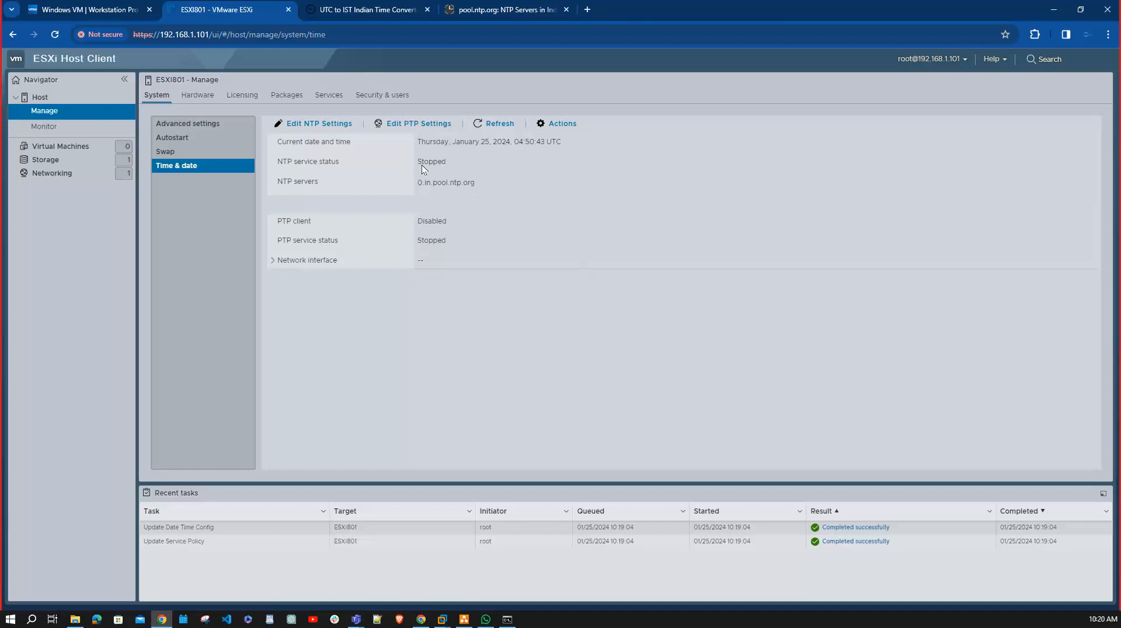
Enable the host's NTP client with the startup policy "Start and stop with host", keeping server 0.in.pool.ntp.org, and save.
left_click(329, 122)
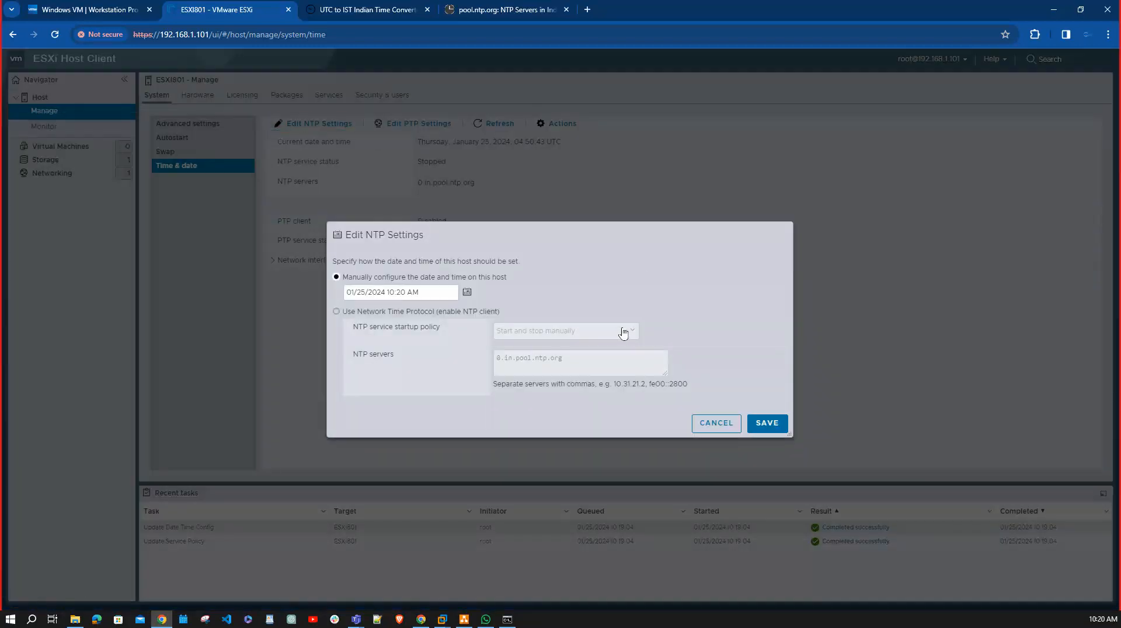
left_click(353, 311)
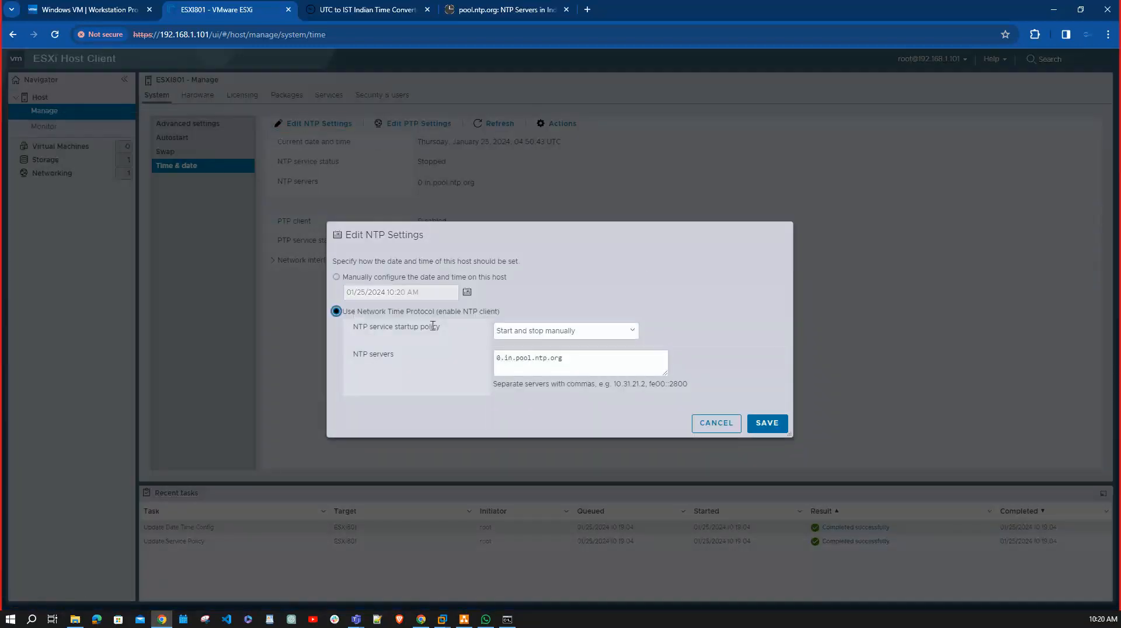
left_click(635, 331)
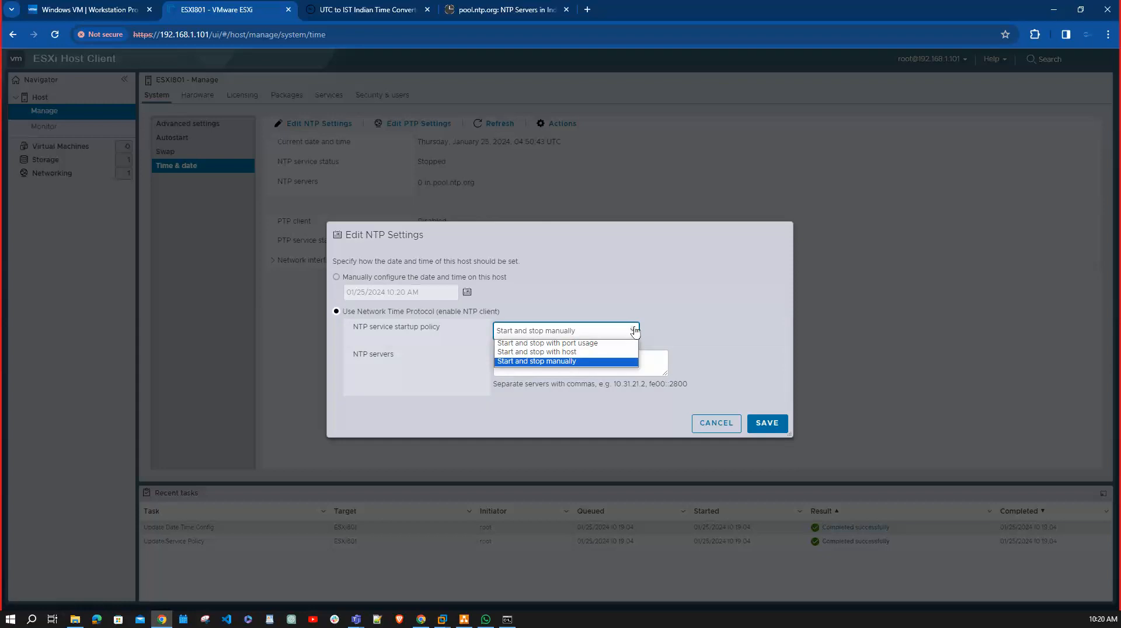
left_click(584, 354)
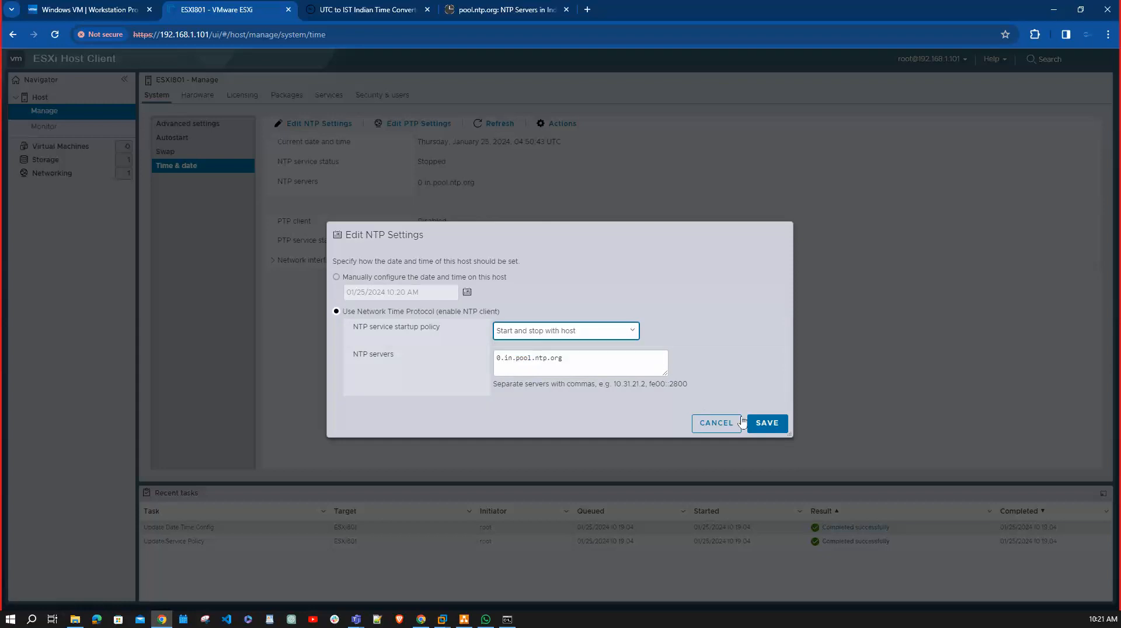
left_click(767, 422)
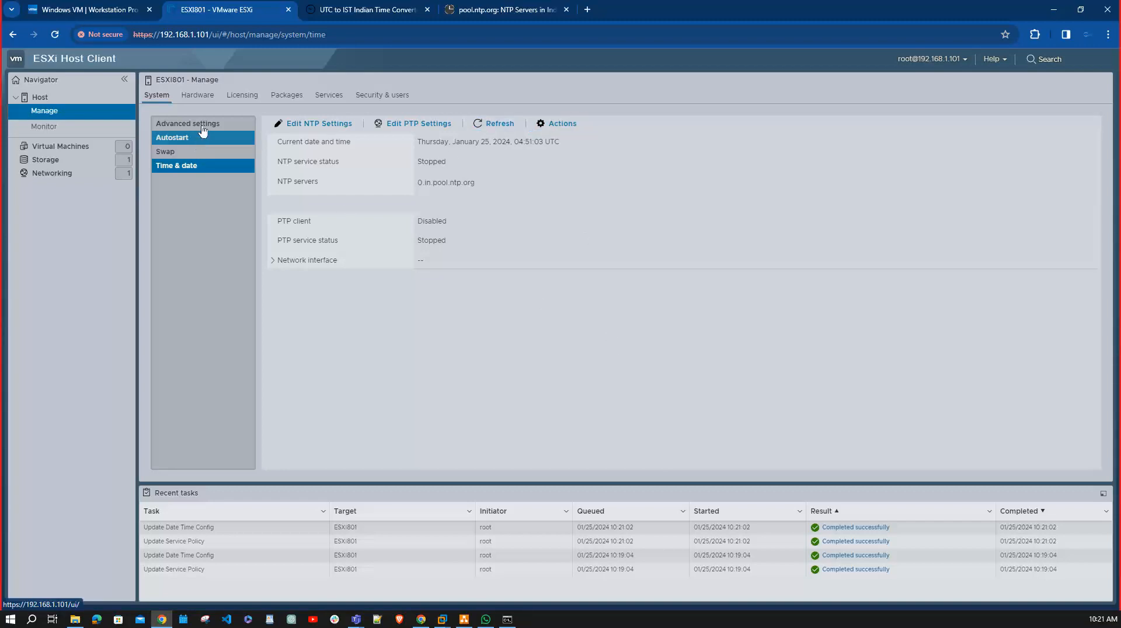
Find the ntpd (NTP Daemon) service in the host's services list and start it.
left_click(330, 96)
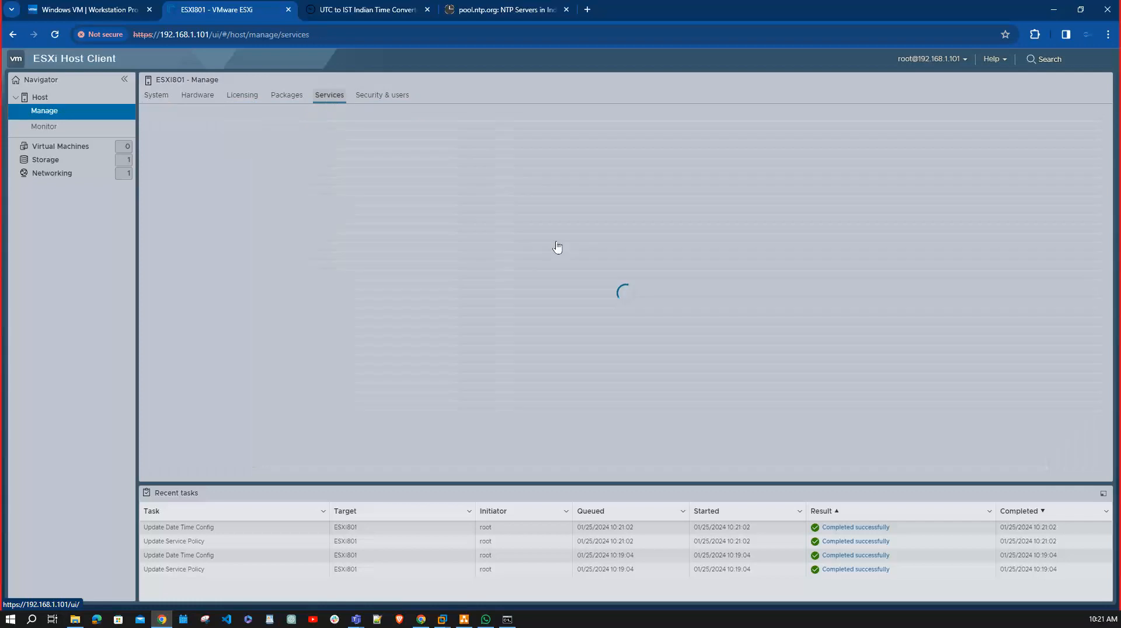
scroll(221, 283, "down", 3)
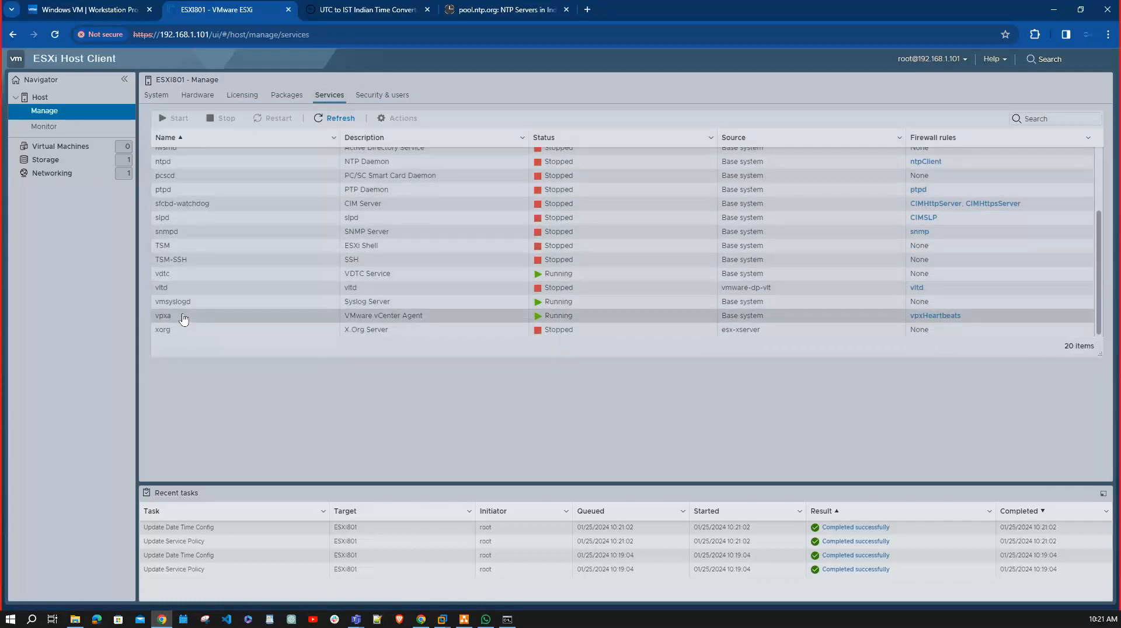
scroll(183, 319, "up", 3)
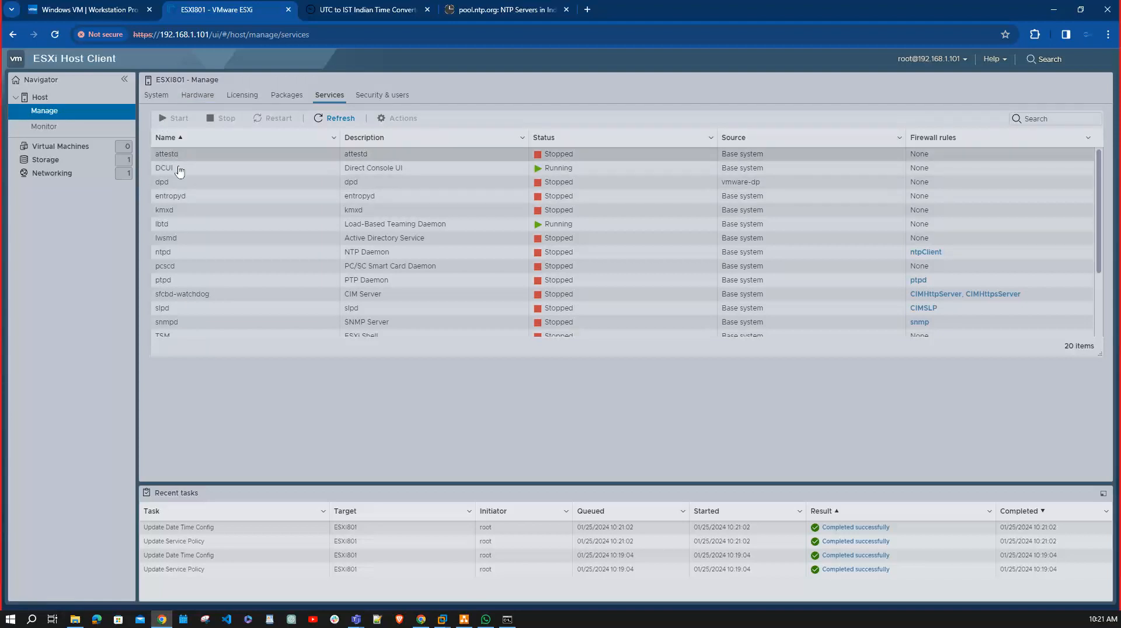
left_click(184, 253)
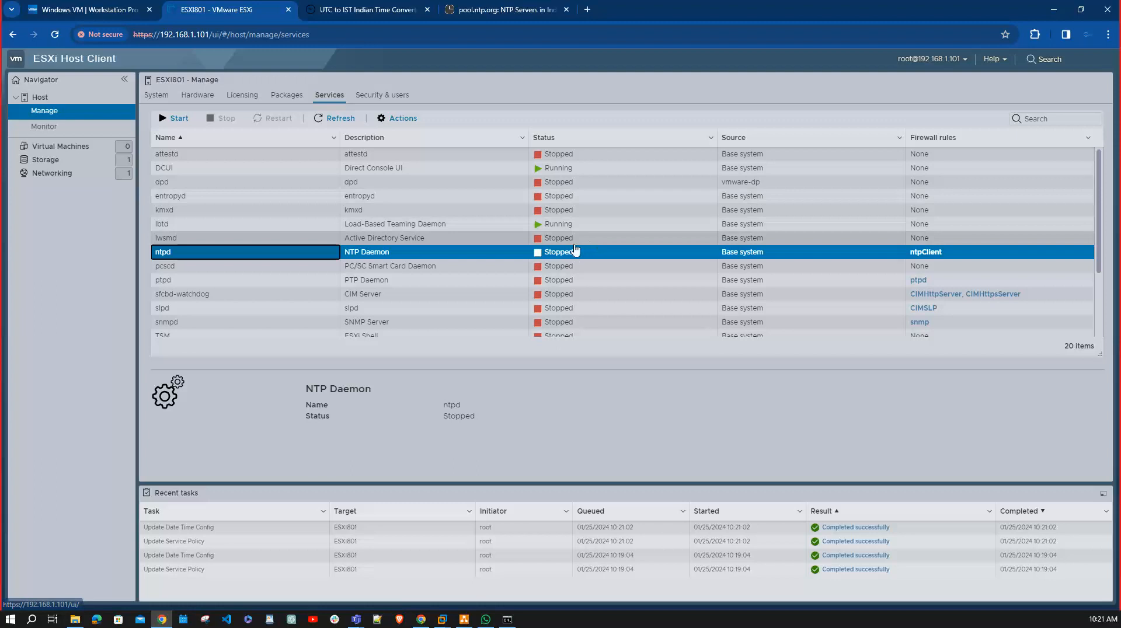
left_click(159, 120)
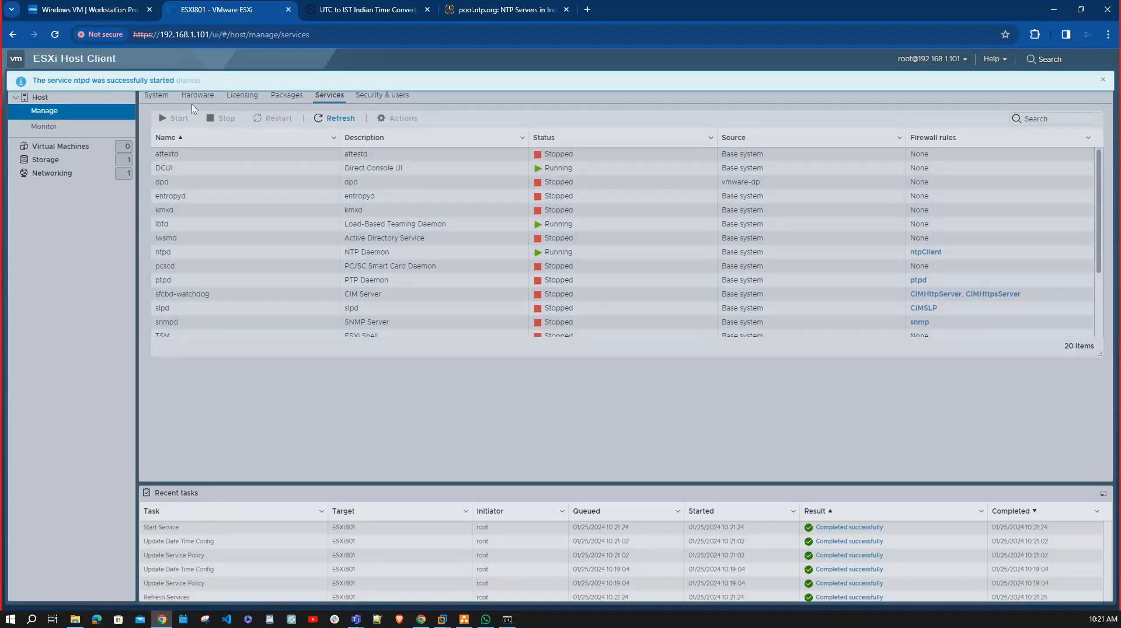
Refresh the host's time and date settings and check the NTP service status and configured server.
left_click(155, 96)
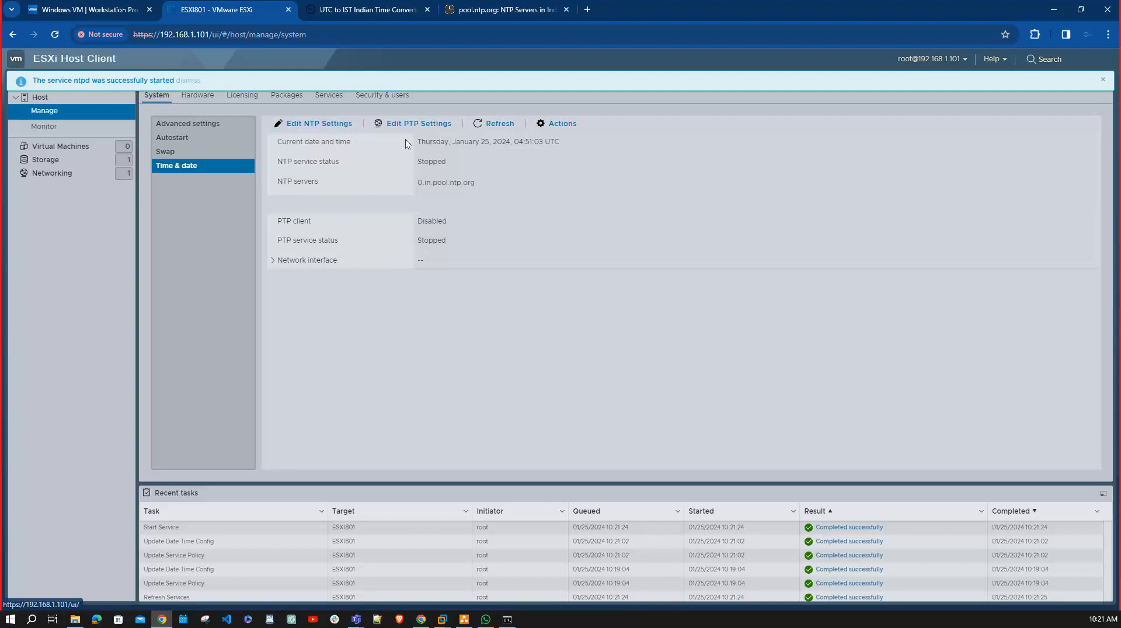
left_click(509, 124)
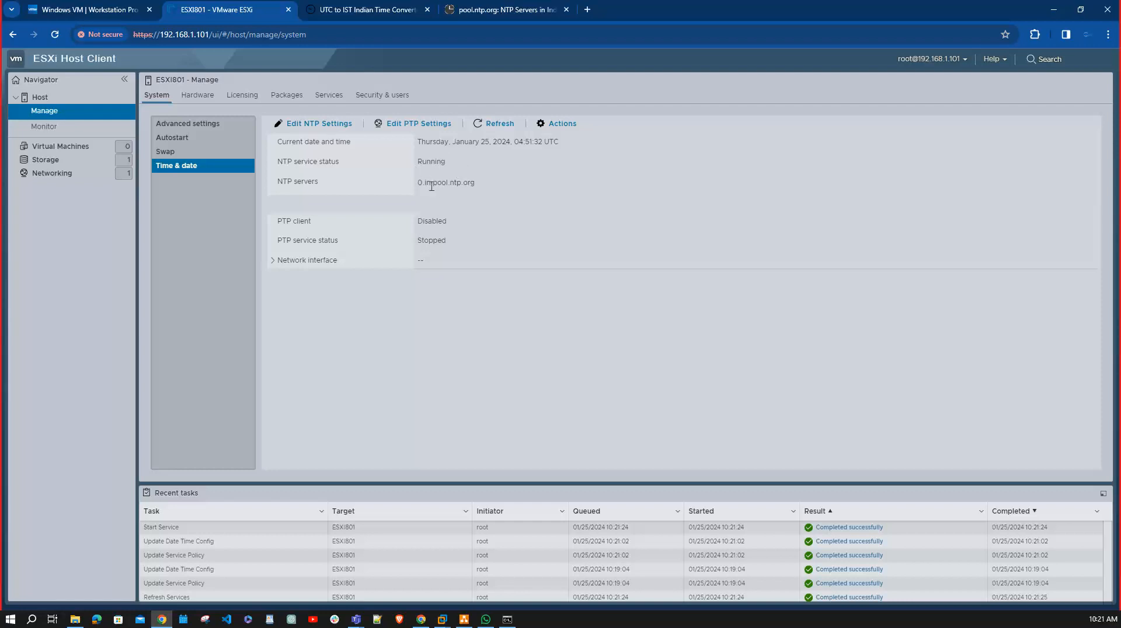
left_click_drag(418, 184, 476, 183)
Review the host's hardware settings, covering the PCI device list and the power management policy.
left_click(199, 96)
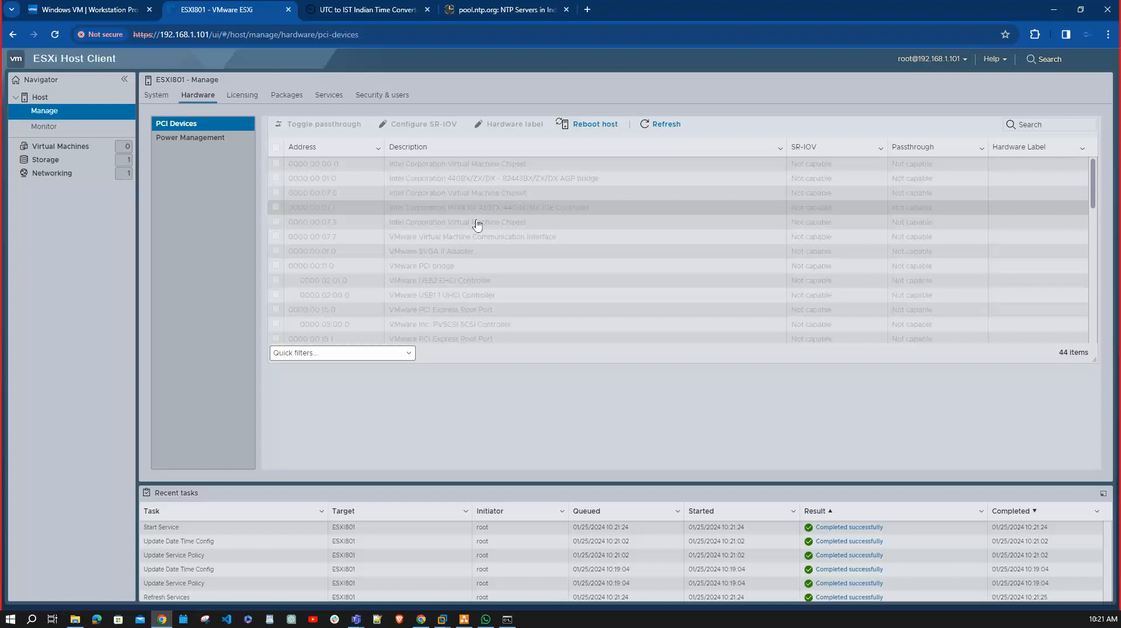
left_click(201, 138)
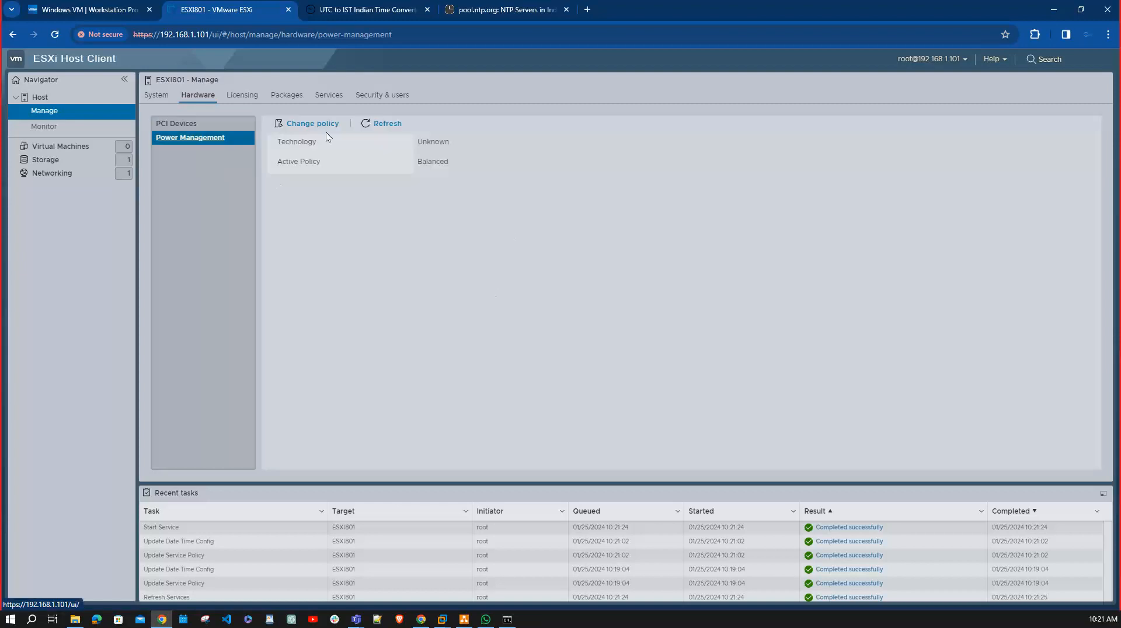
left_click(197, 124)
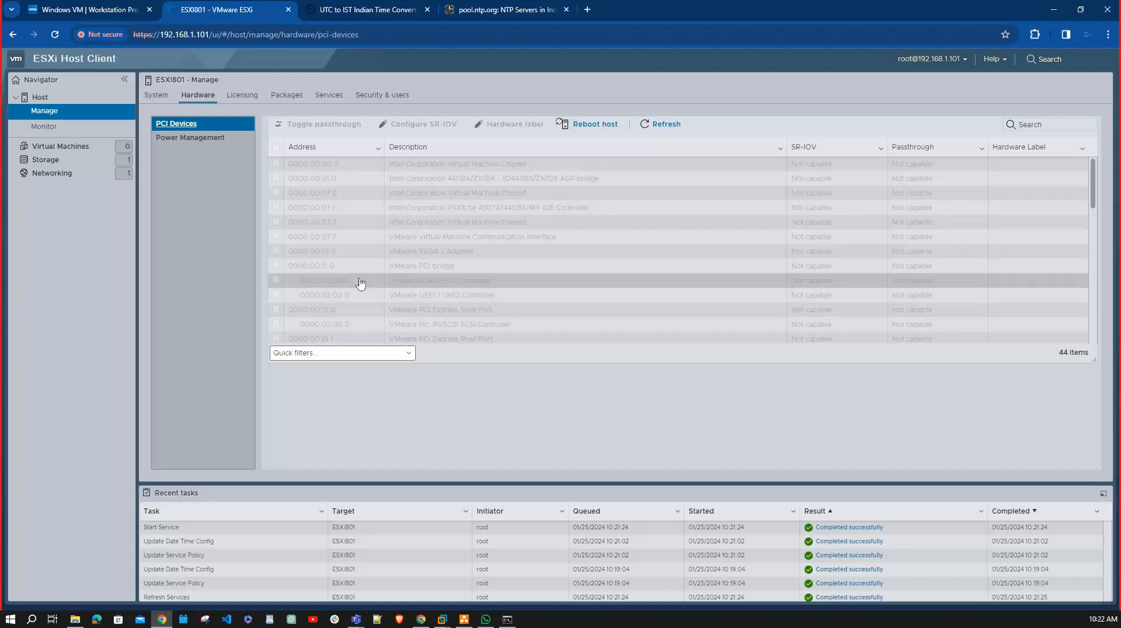
Examine the host's licensing details, including the evaluation license's expiration date and its included features.
left_click(251, 96)
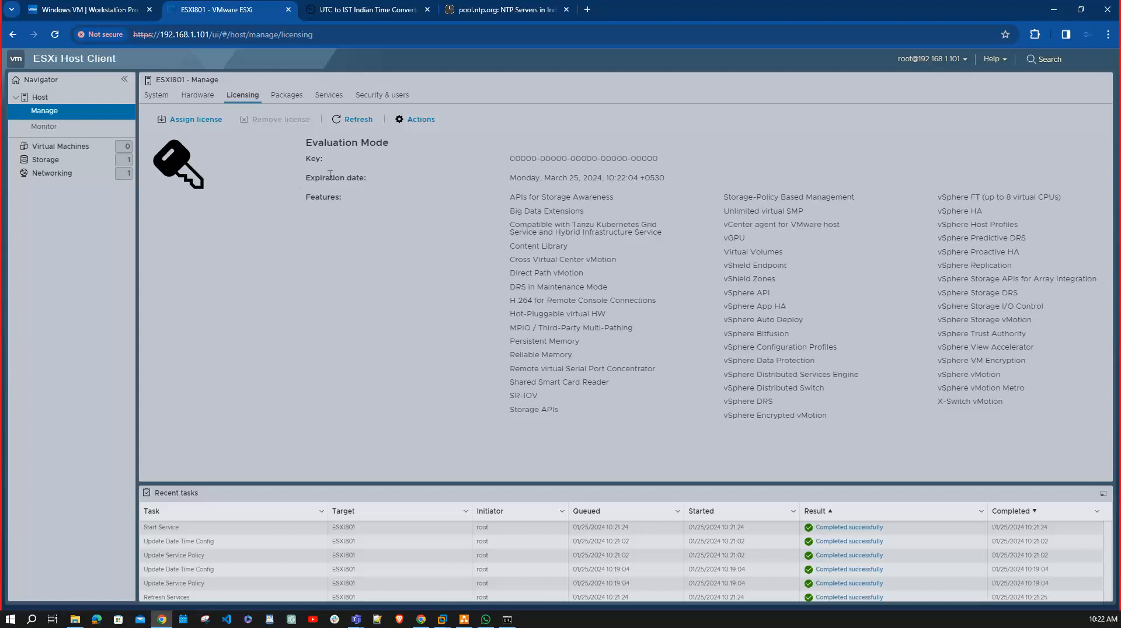
left_click_drag(509, 178, 594, 178)
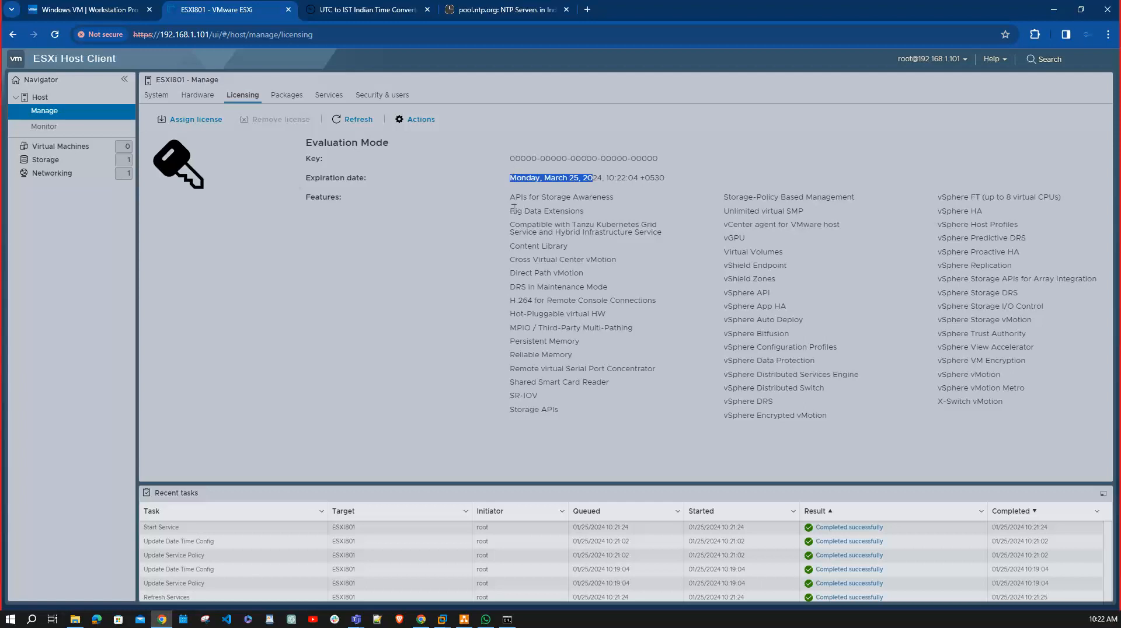
left_click_drag(517, 207, 1056, 406)
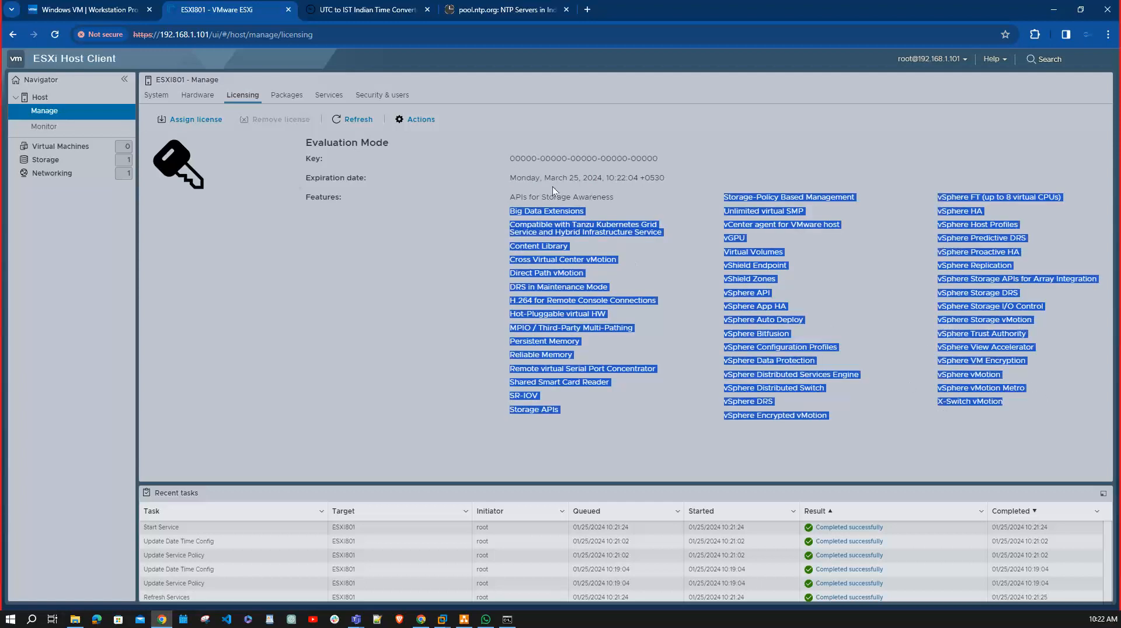
left_click(247, 263)
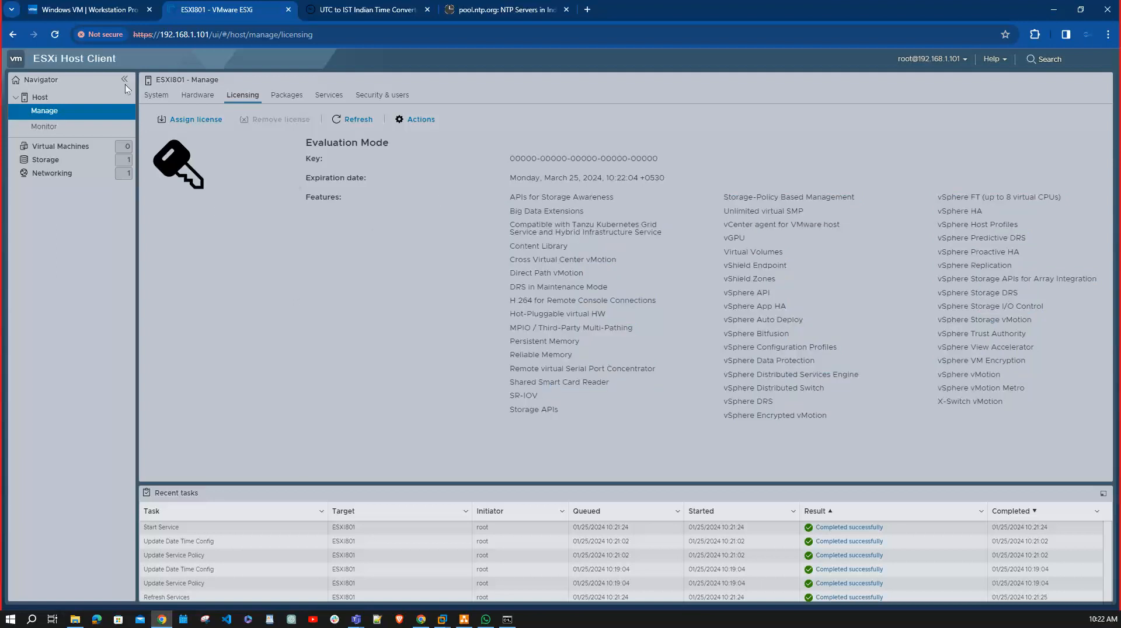
Open the license assignment form to view its license key field and cancel without entering a key.
left_click(194, 120)
left_click(552, 292)
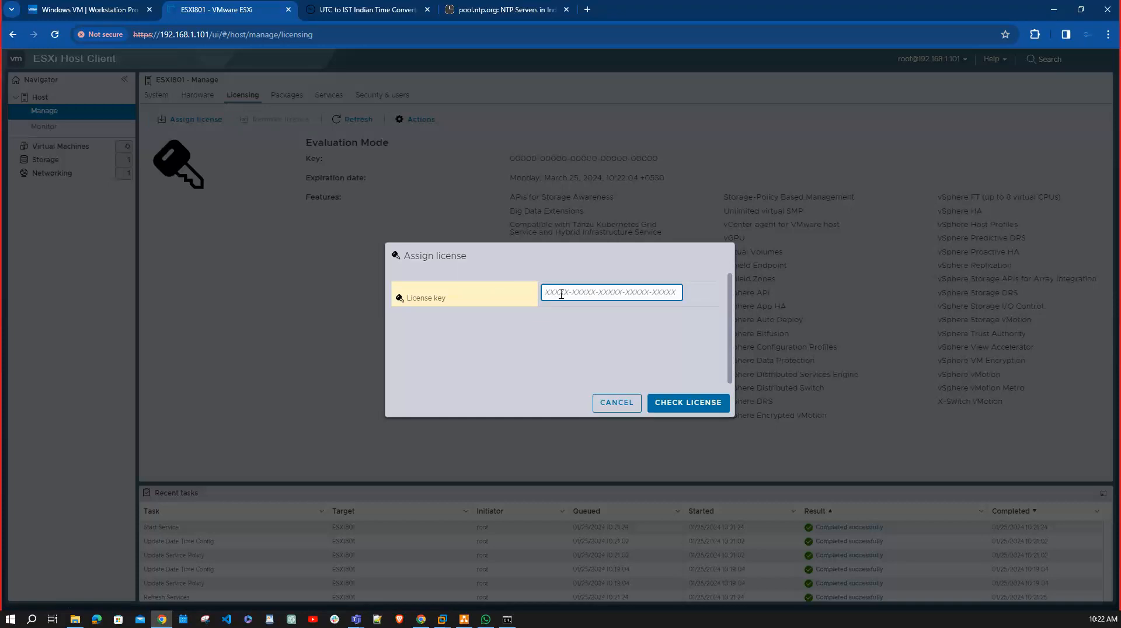
left_click(618, 403)
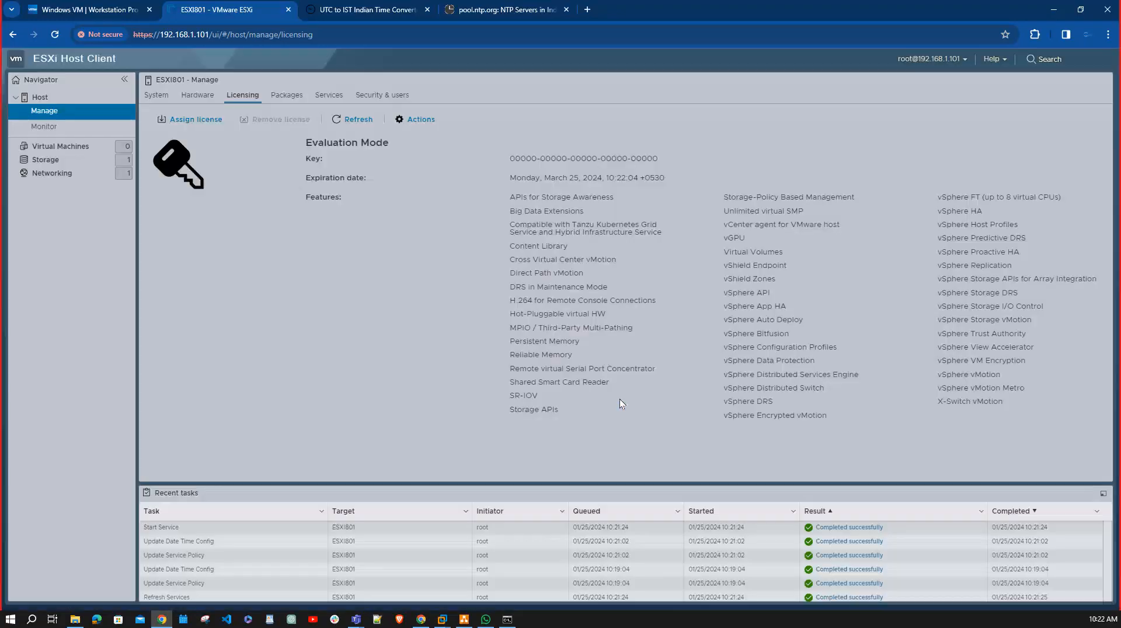
Review the host's installed packages, view the update installation form for the VIB path, and cancel it.
left_click(287, 95)
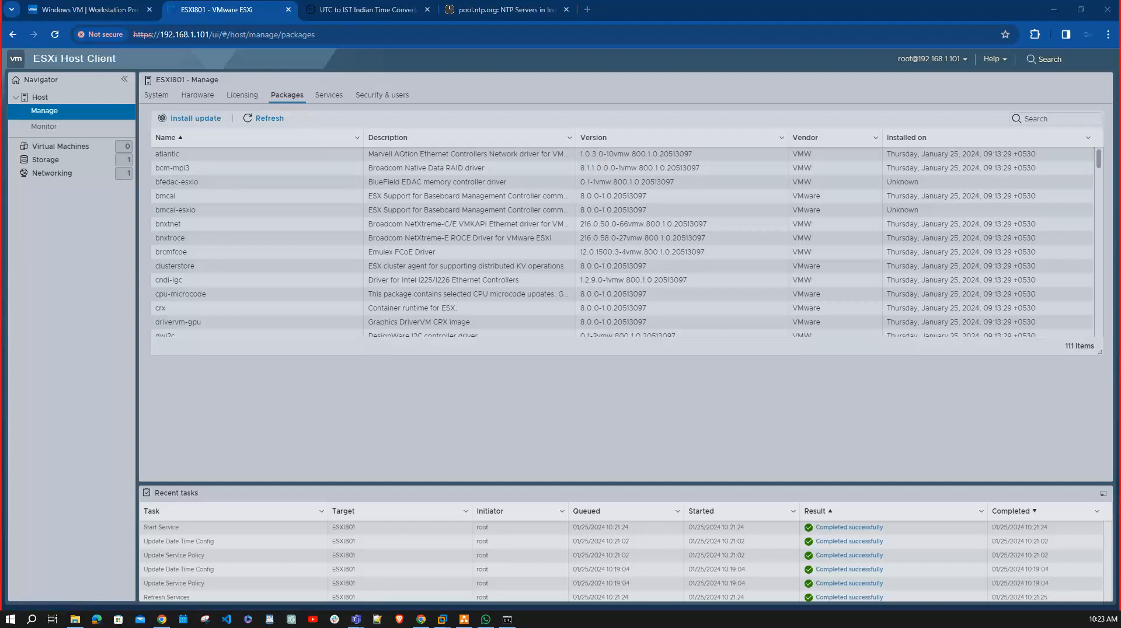
left_click(187, 157)
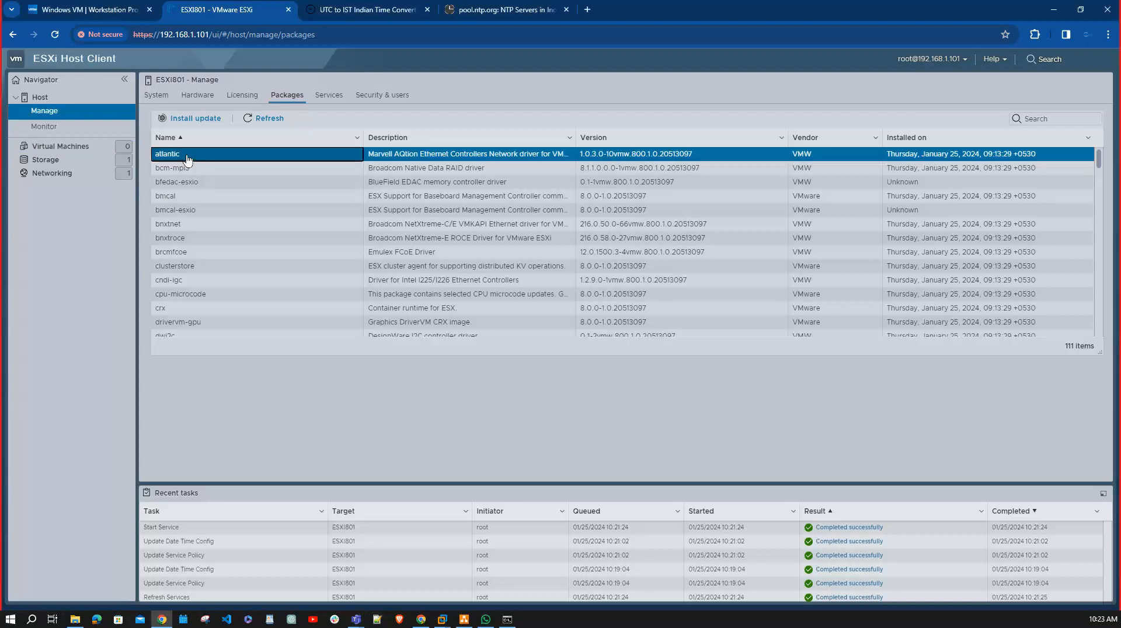
left_click(207, 119)
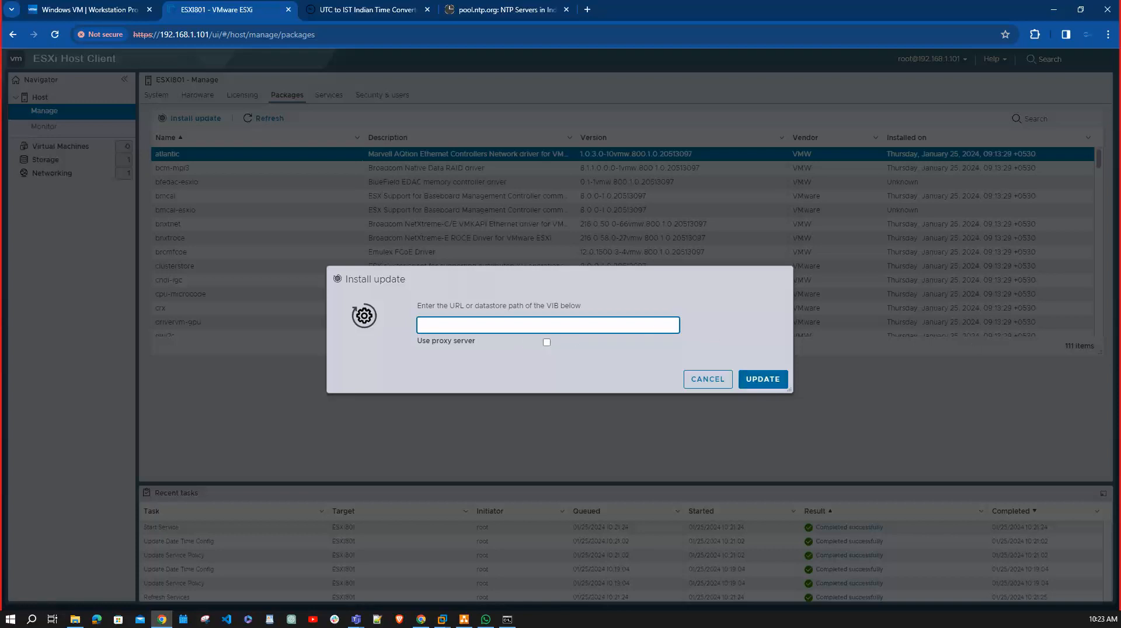
key("alt+Tab")
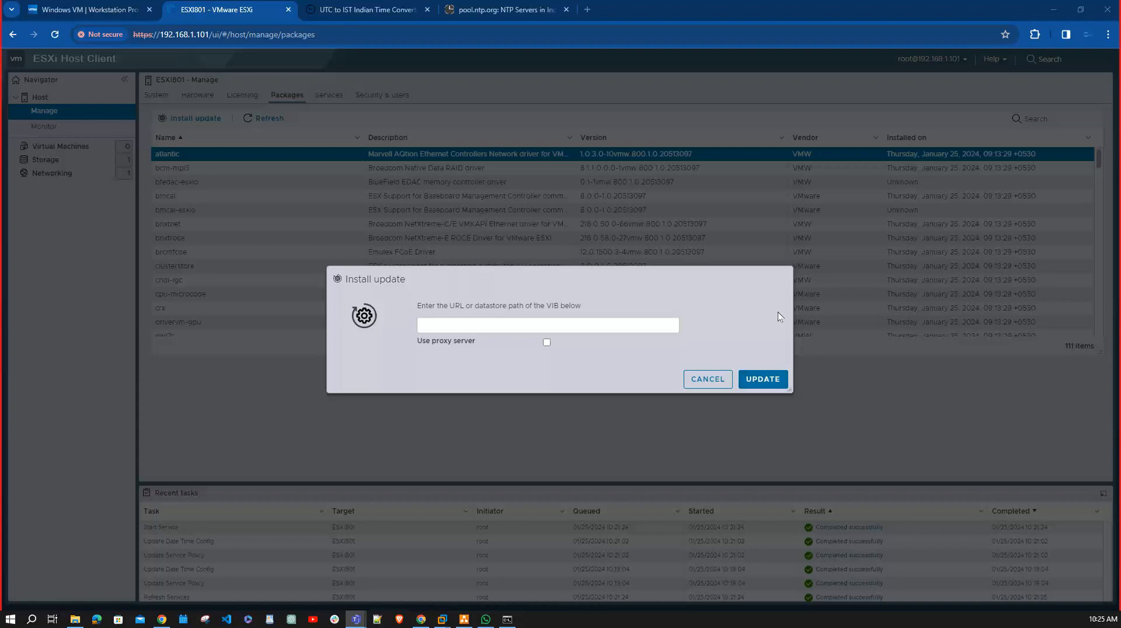
left_click(700, 381)
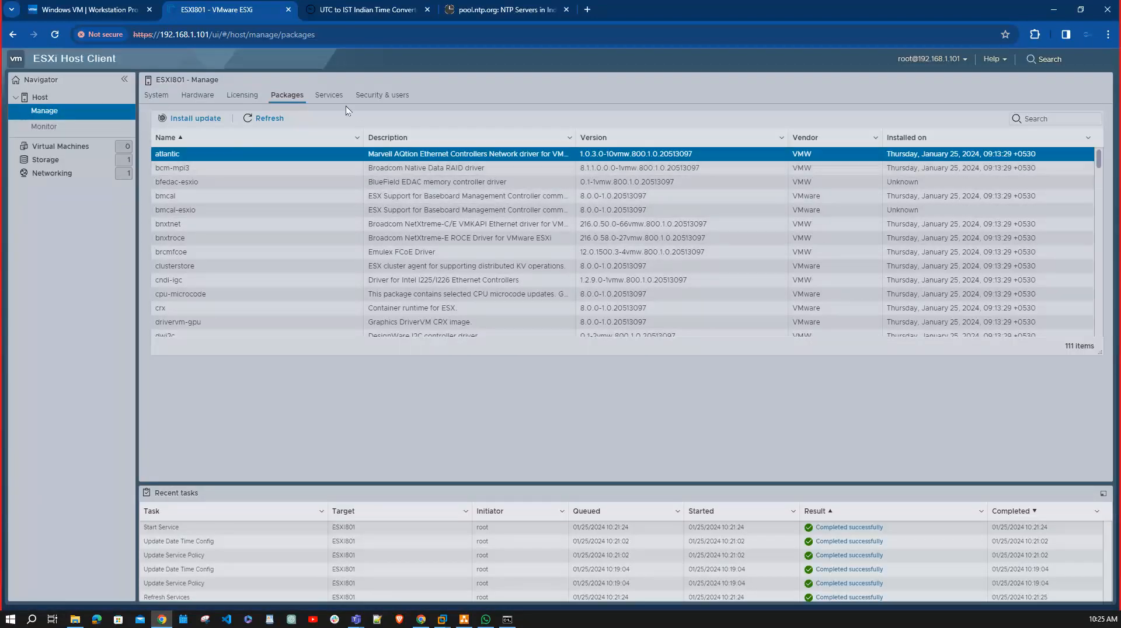
Look through the host's services list and check which controls are available for the DCUI and dpd services.
left_click(329, 95)
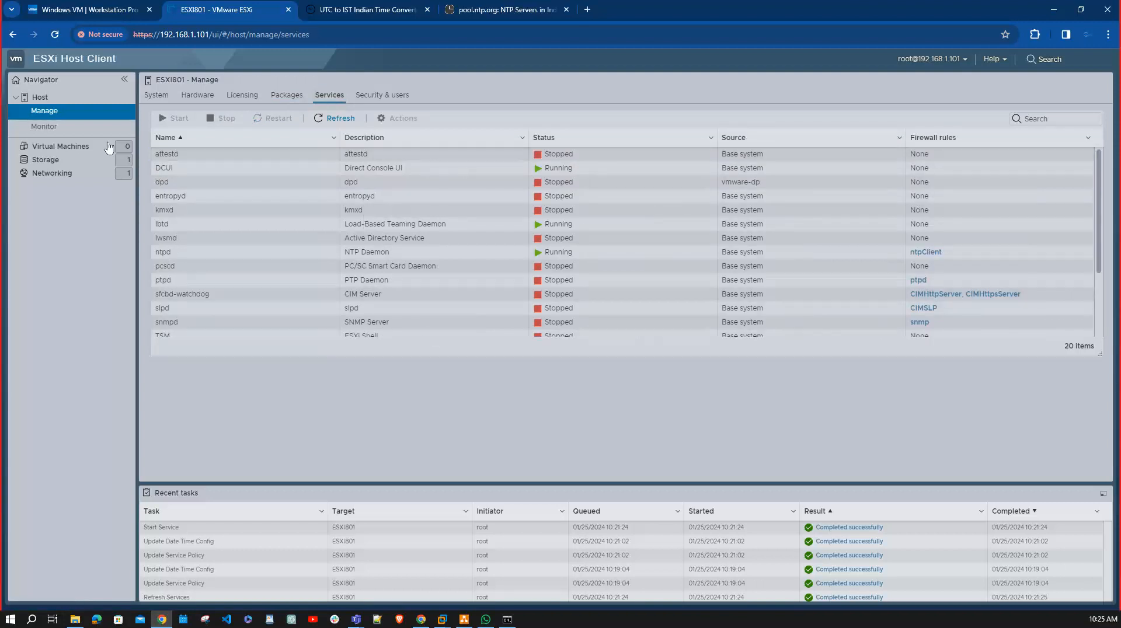
scroll(322, 219, "down", 3)
scroll(321, 216, "up", 3)
left_click(176, 168)
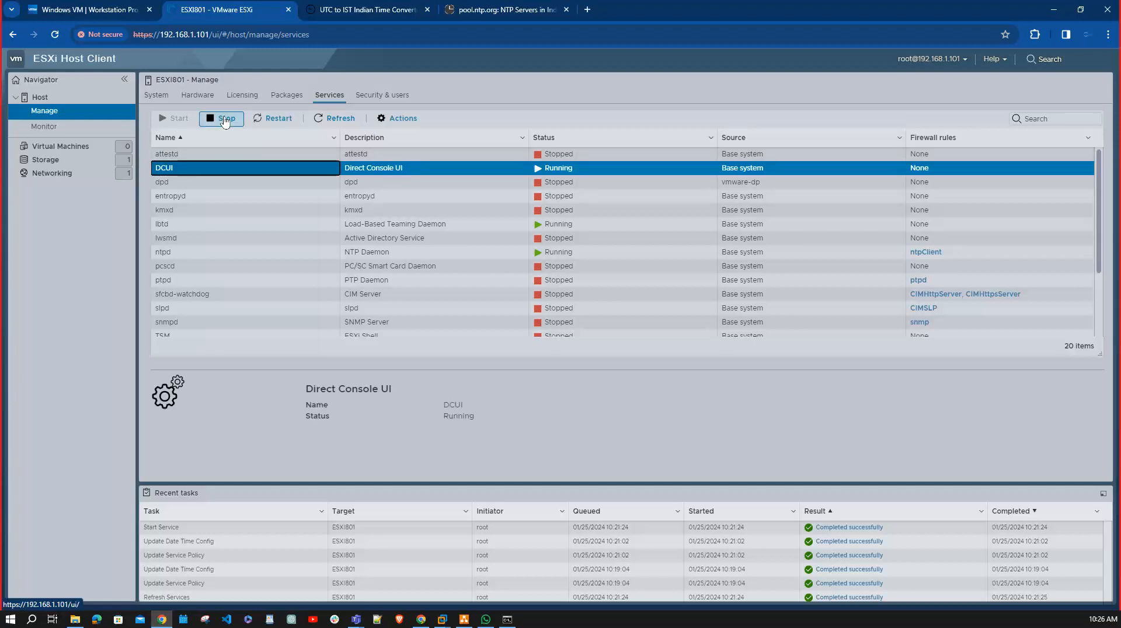
left_click(186, 183)
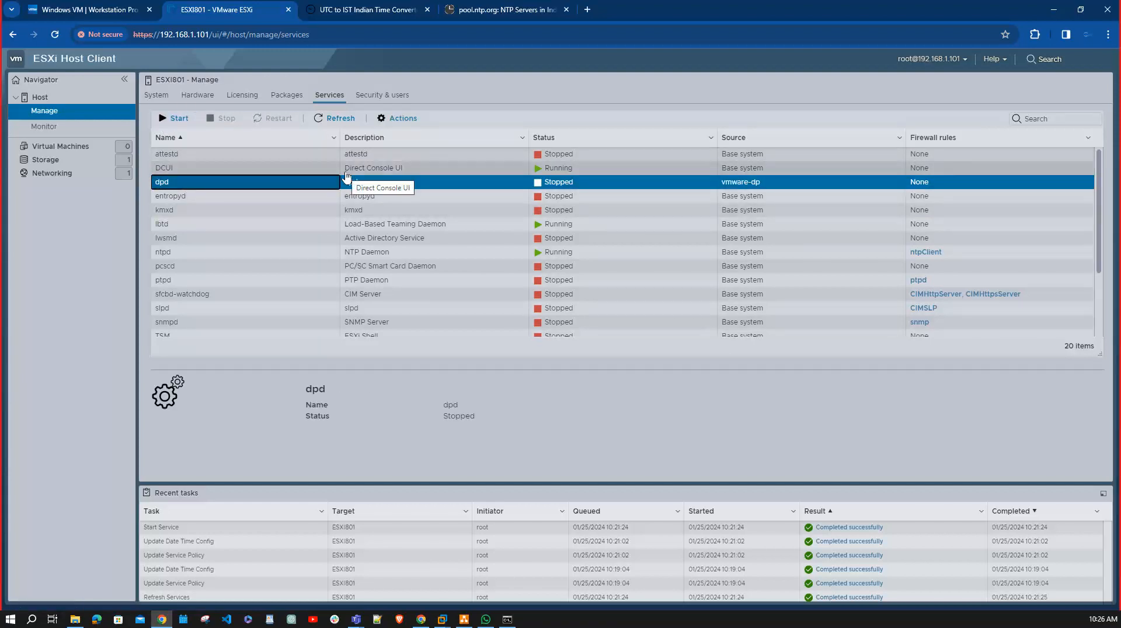
Review the host's security settings for acceptance level, authentication and certificates, and view its user list.
left_click(406, 95)
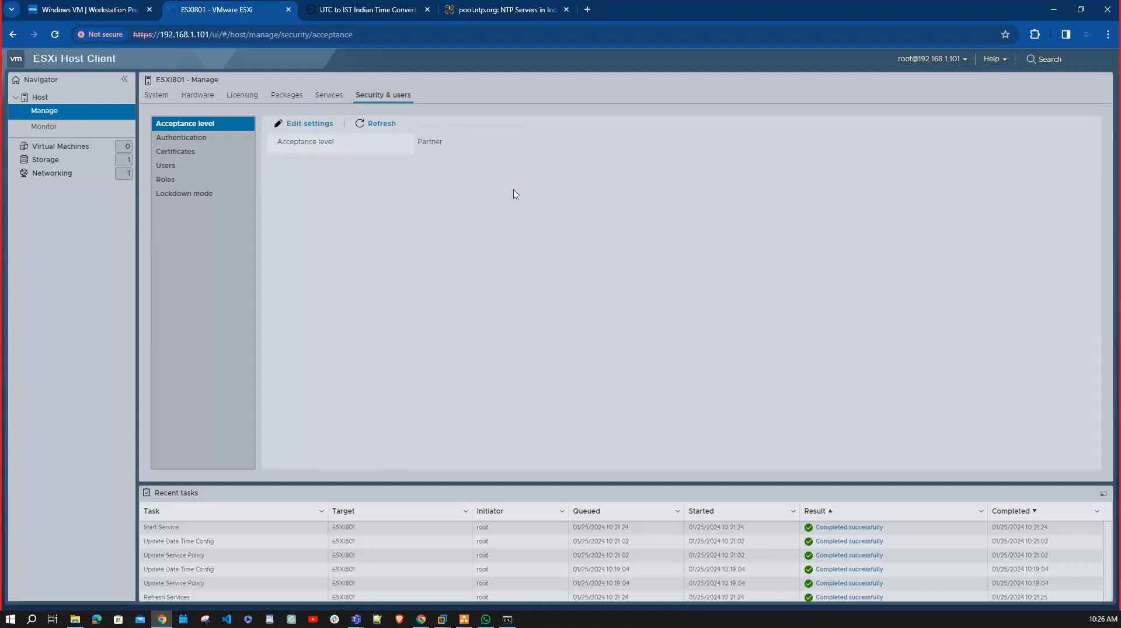
left_click(201, 139)
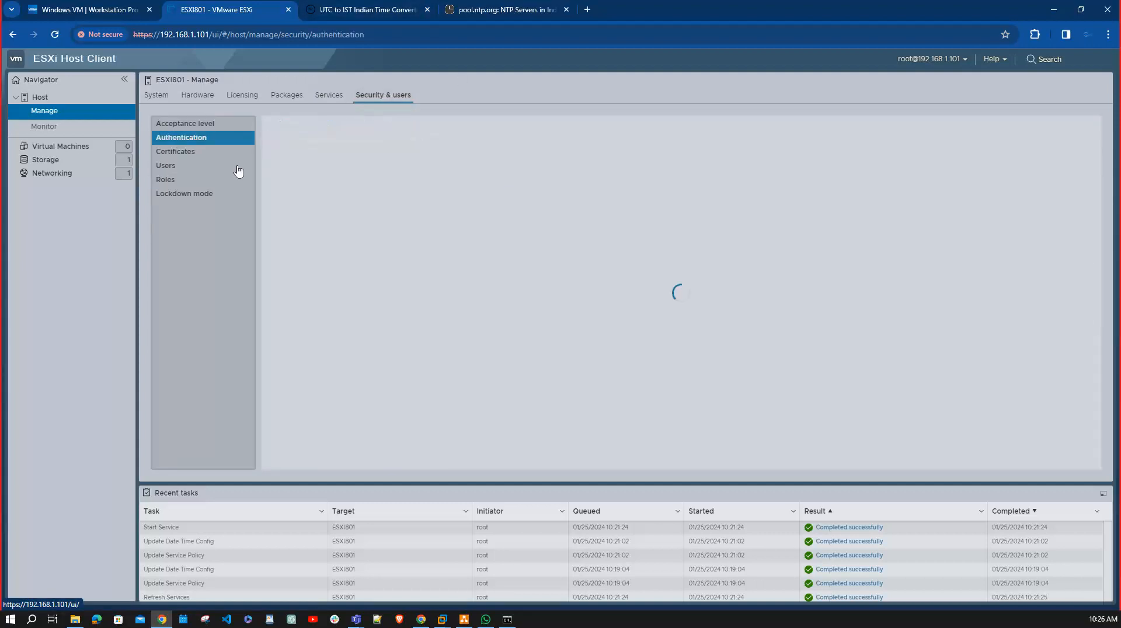
left_click(179, 153)
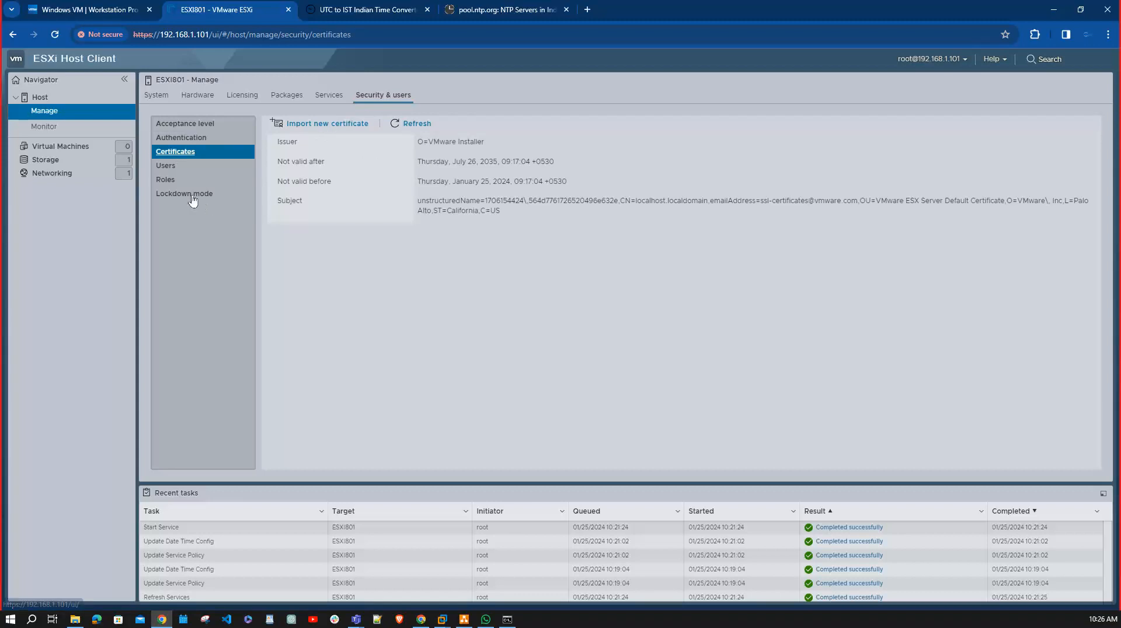
left_click(190, 166)
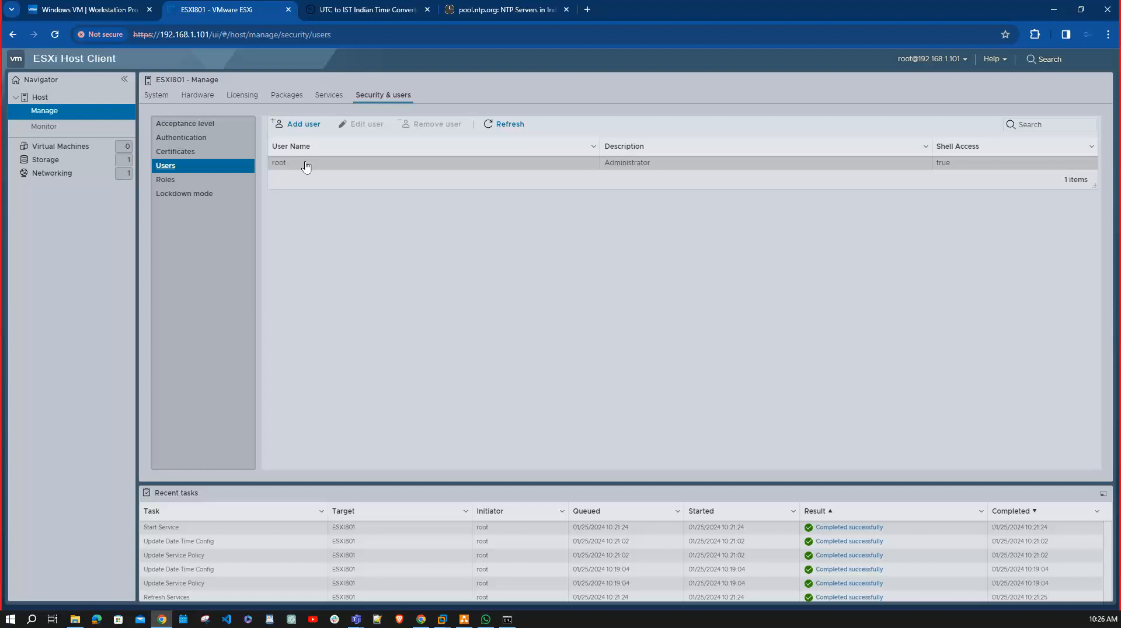
Start adding a new user to the host and enter the person's name as the user name.
left_click(301, 124)
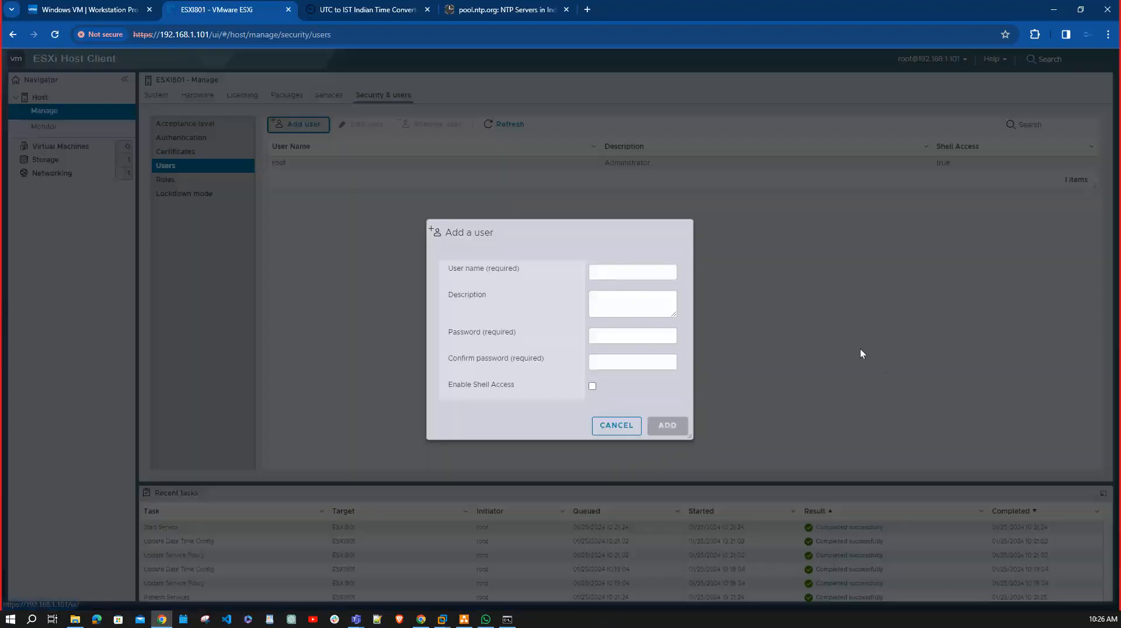
left_click(605, 270)
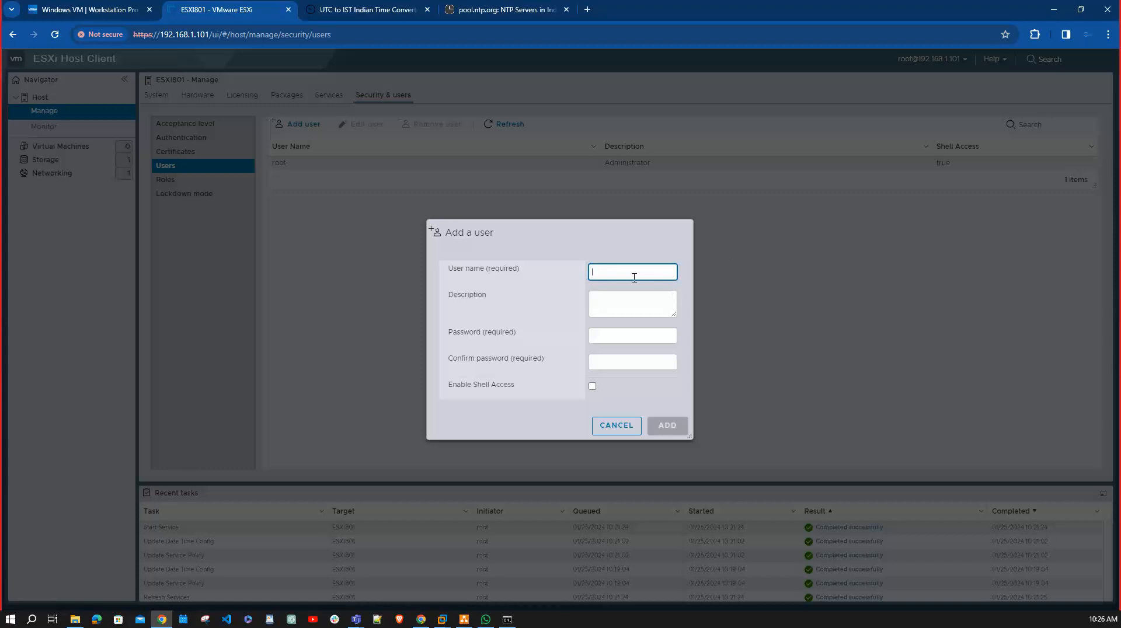
type("S")
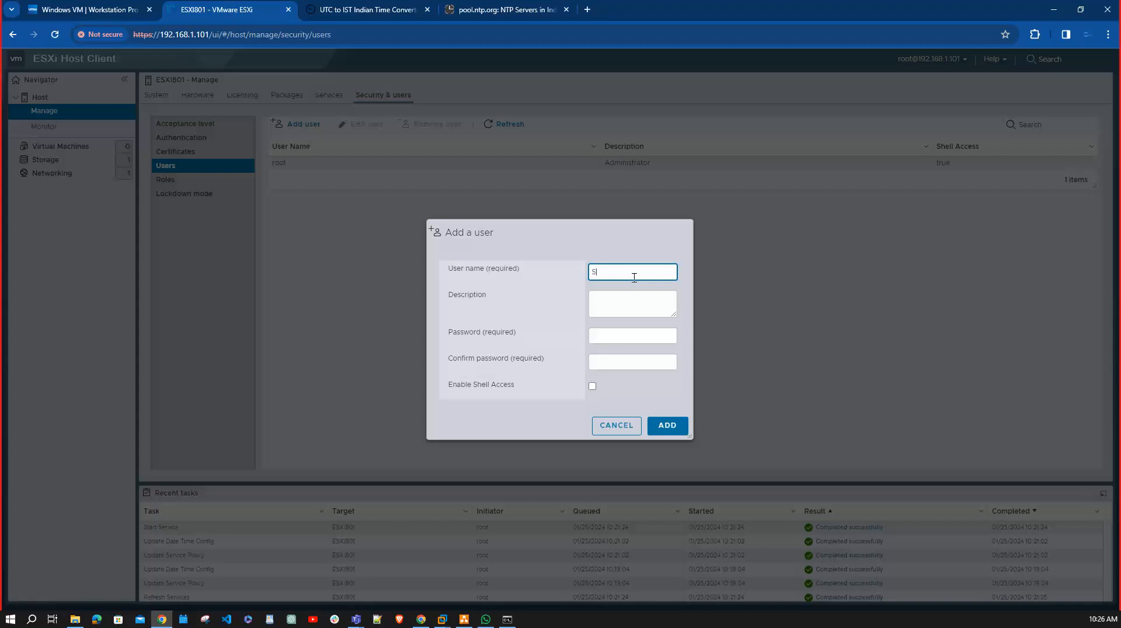
type("urya")
Enter and confirm an account password for the new user, try to add the user, and dismiss the resulting message.
left_click(624, 334)
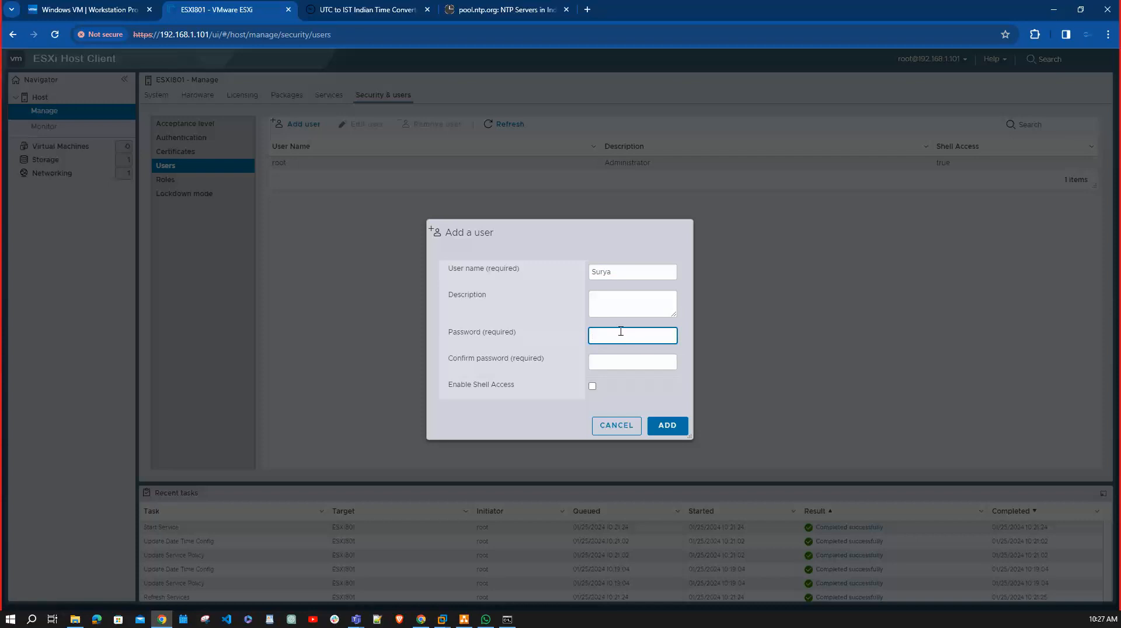
type("a")
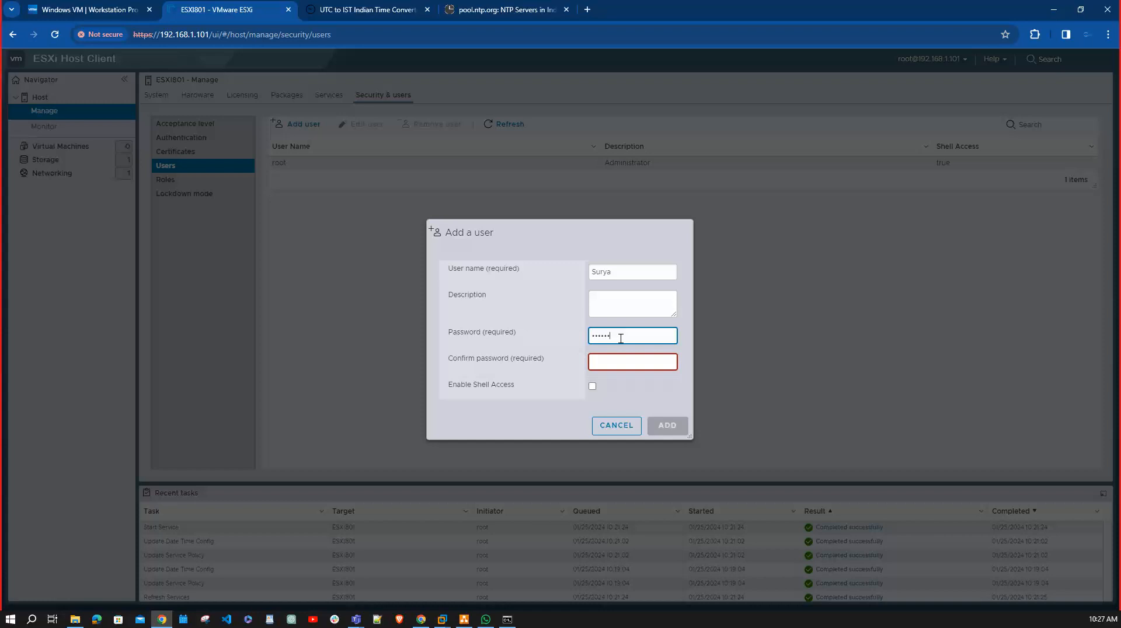
key("Tab")
type("••••••••••")
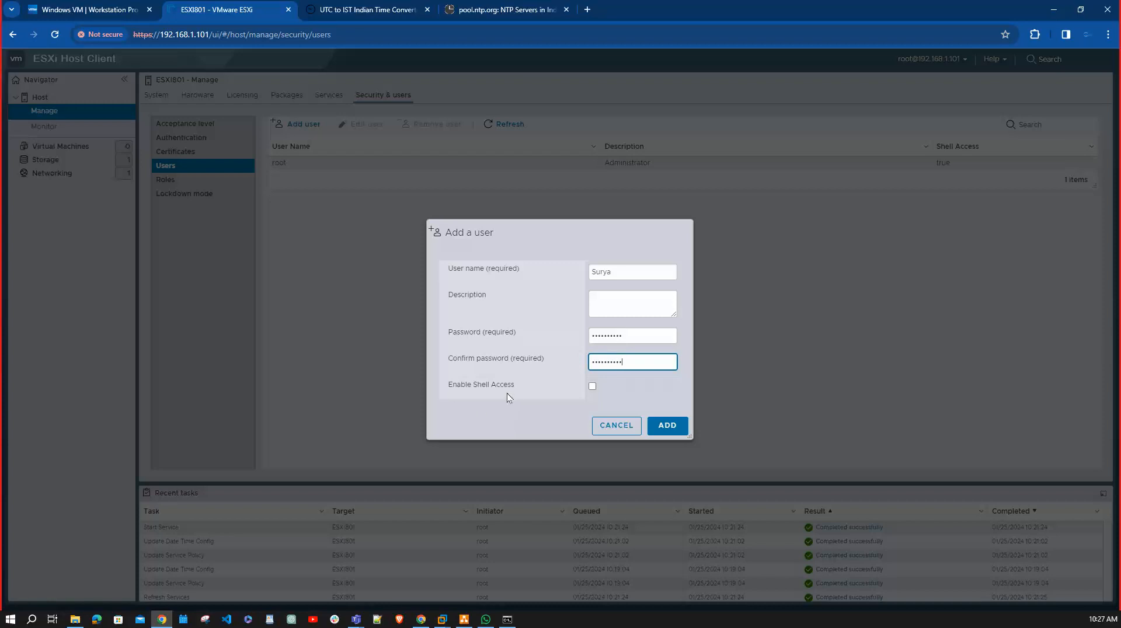
left_click(666, 426)
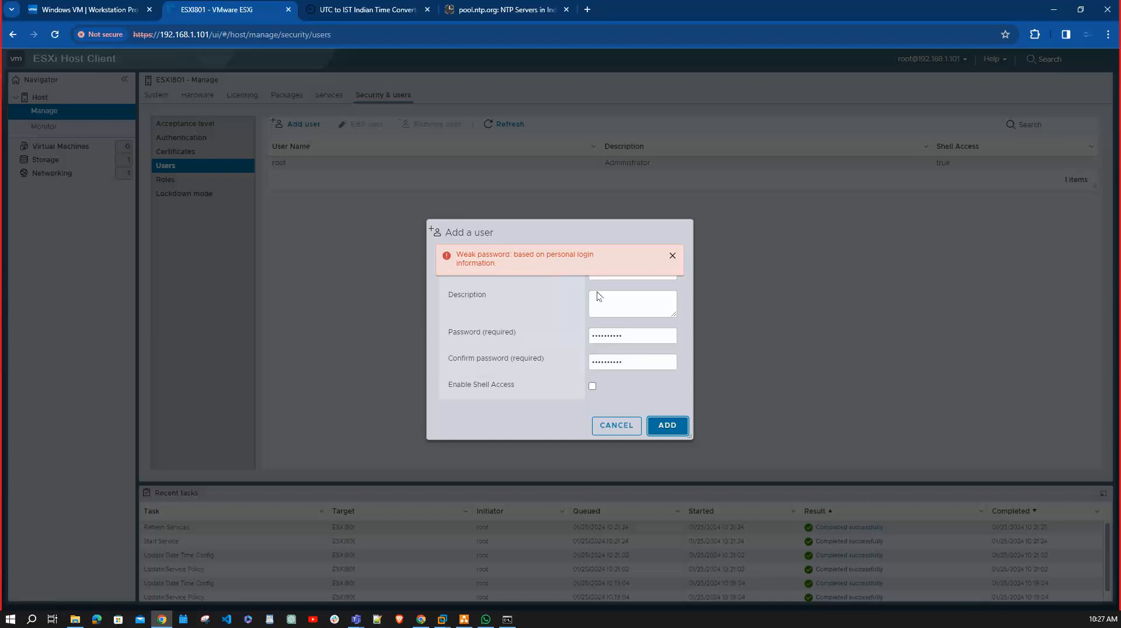
left_click(672, 259)
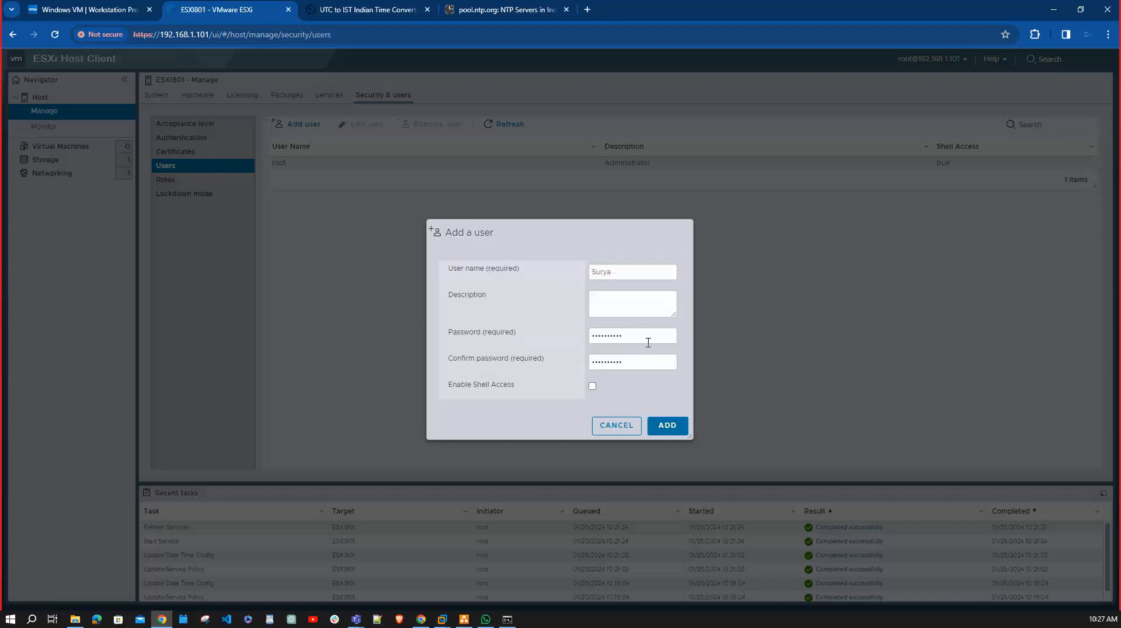
Replace the account password and its confirmation with a different password and try to add the user again.
left_click(648, 343)
key("BackSpace")
key("BackSpace")
key("BackSpace")
key("BackSpace")
key("BackSpace")
key("BackSpace")
key("BackSpace")
key("BackSpace")
key("BackSpace")
key("BackSpace")
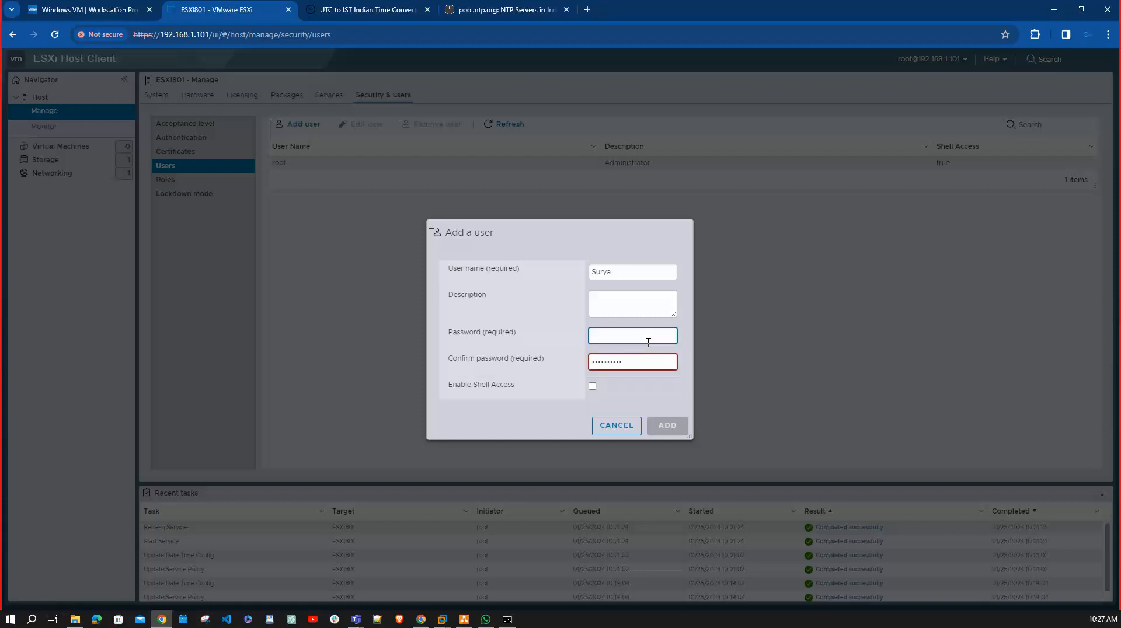
left_click(646, 360)
key("BackSpace")
key("BackSpace")
key("BackSpace")
key("BackSpace")
key("BackSpace")
key("BackSpace")
key("BackSpace")
type("••")
key("Tab")
left_click(660, 340)
type("*********")
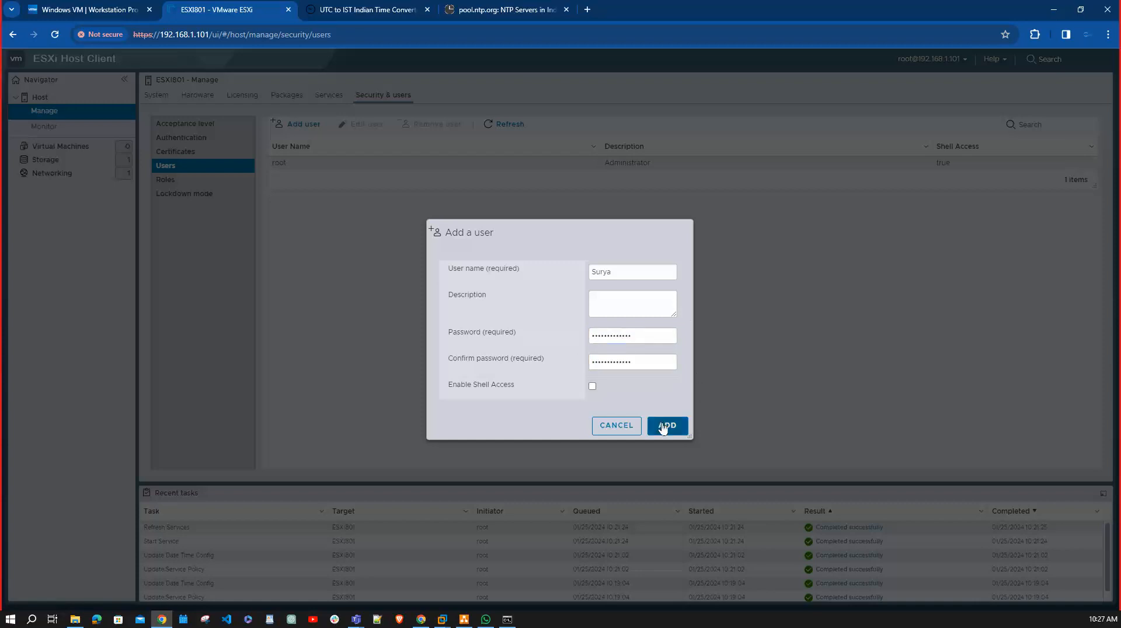
left_click(666, 426)
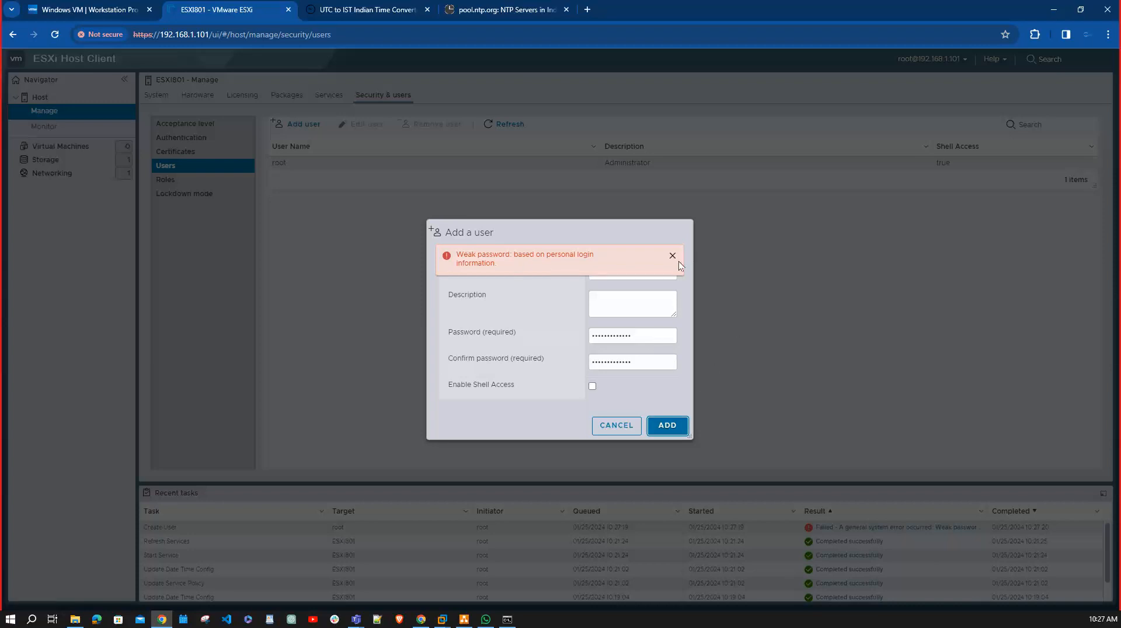
left_click(673, 256)
Clear the password and password confirmation from the new user's form.
left_click_drag(665, 339, 541, 344)
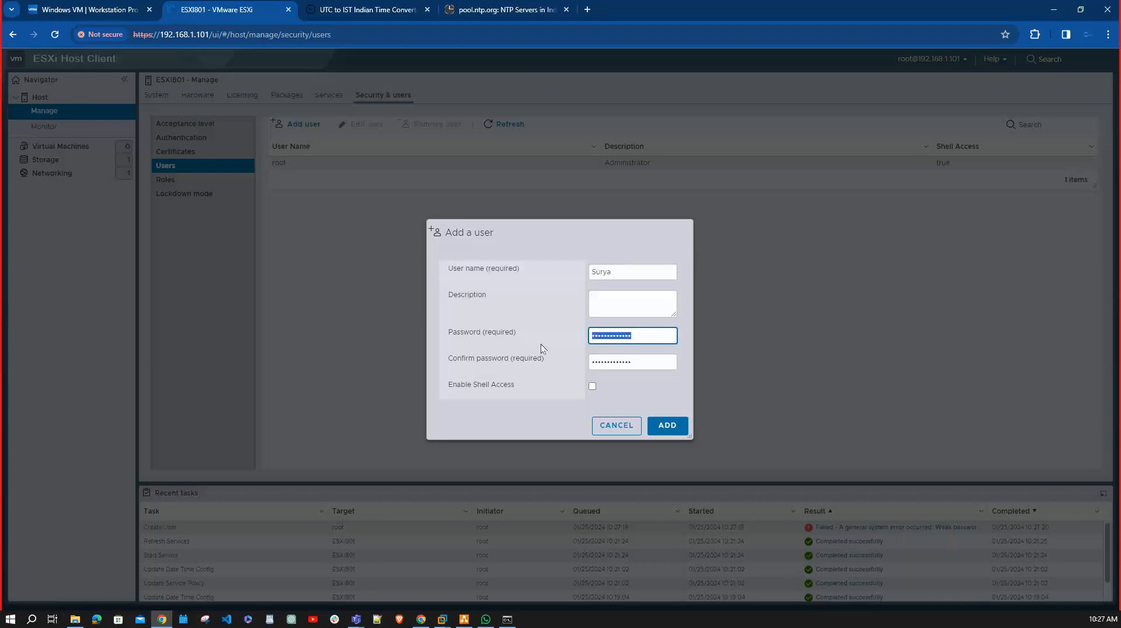
key("BackSpace")
left_click_drag(642, 367, 552, 365)
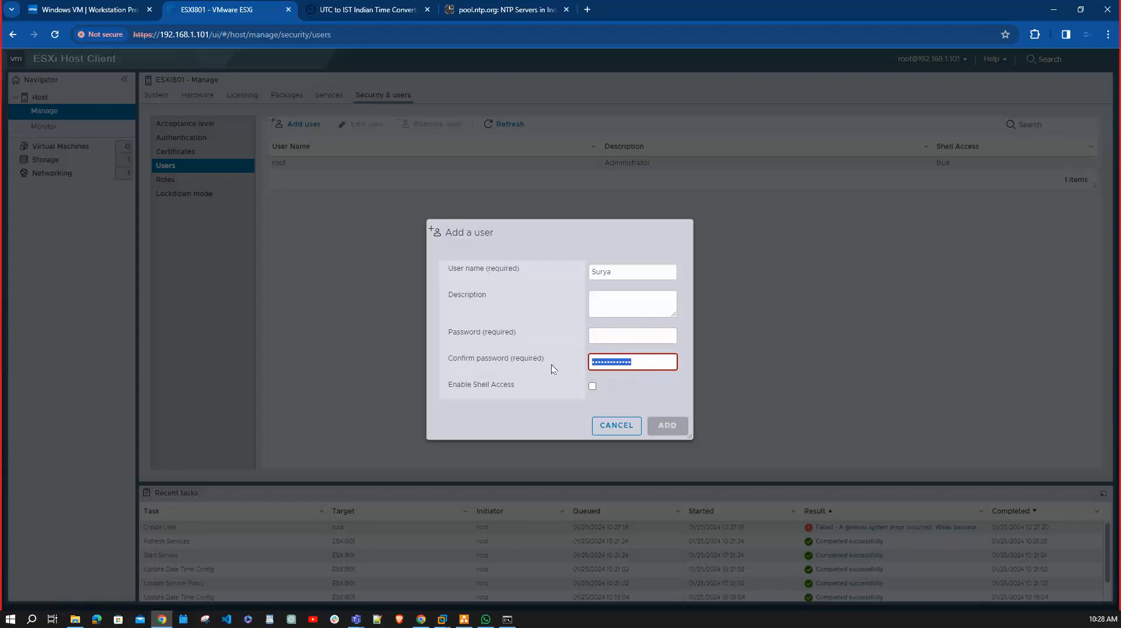
key("BackSpace")
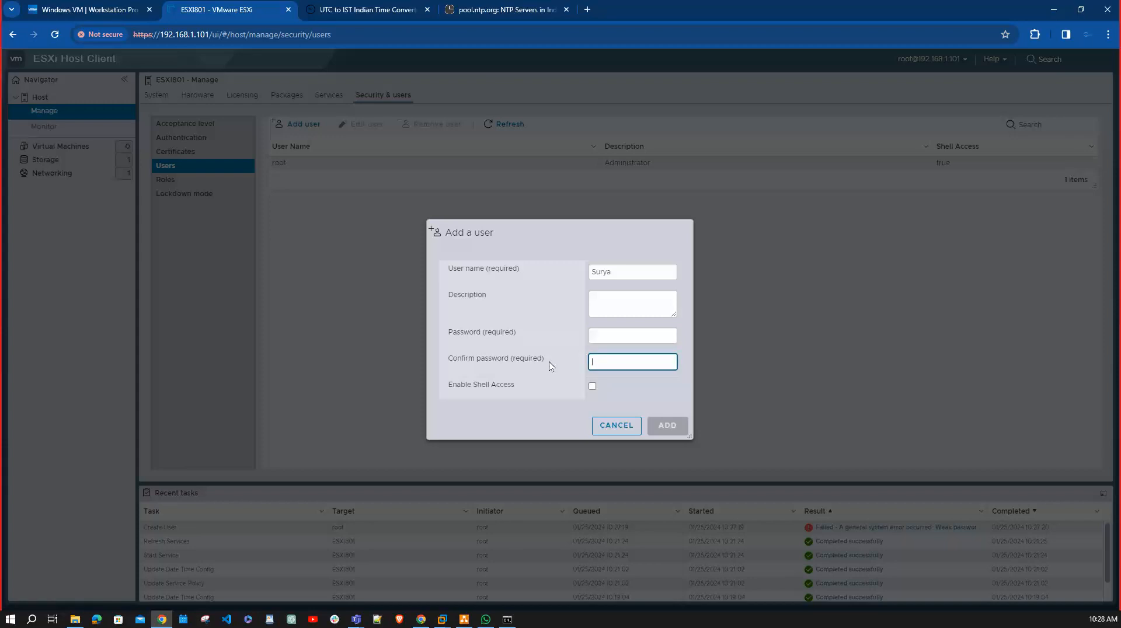
Find Avast's Random Password Generator online in a separate browser tab and accept the site's cookies.
left_click(588, 10)
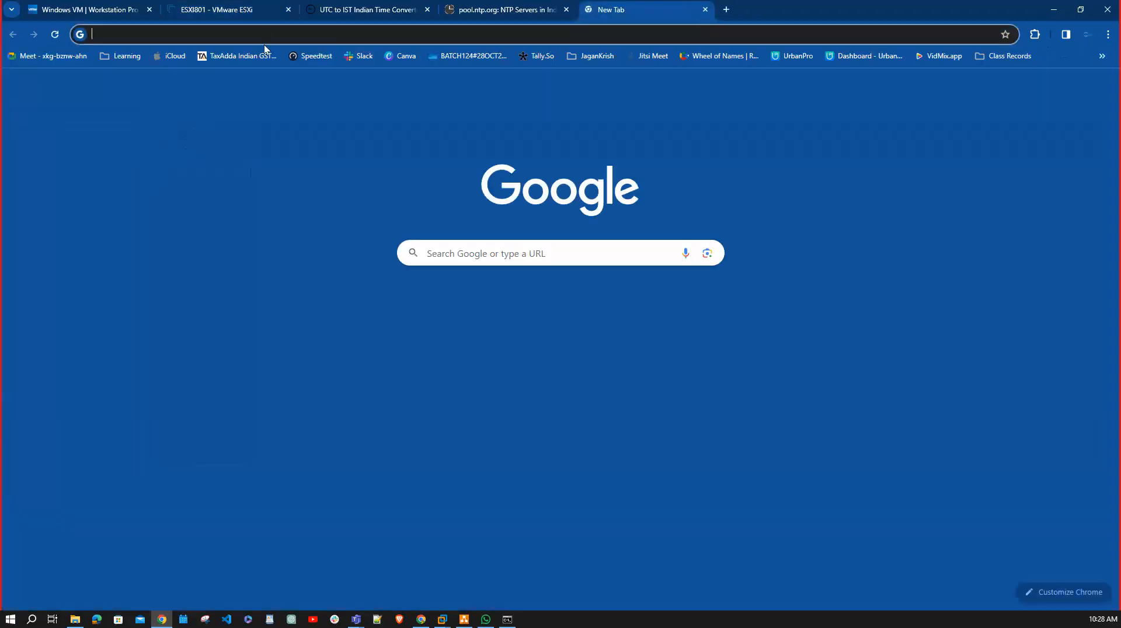
left_click(266, 33)
type("On")
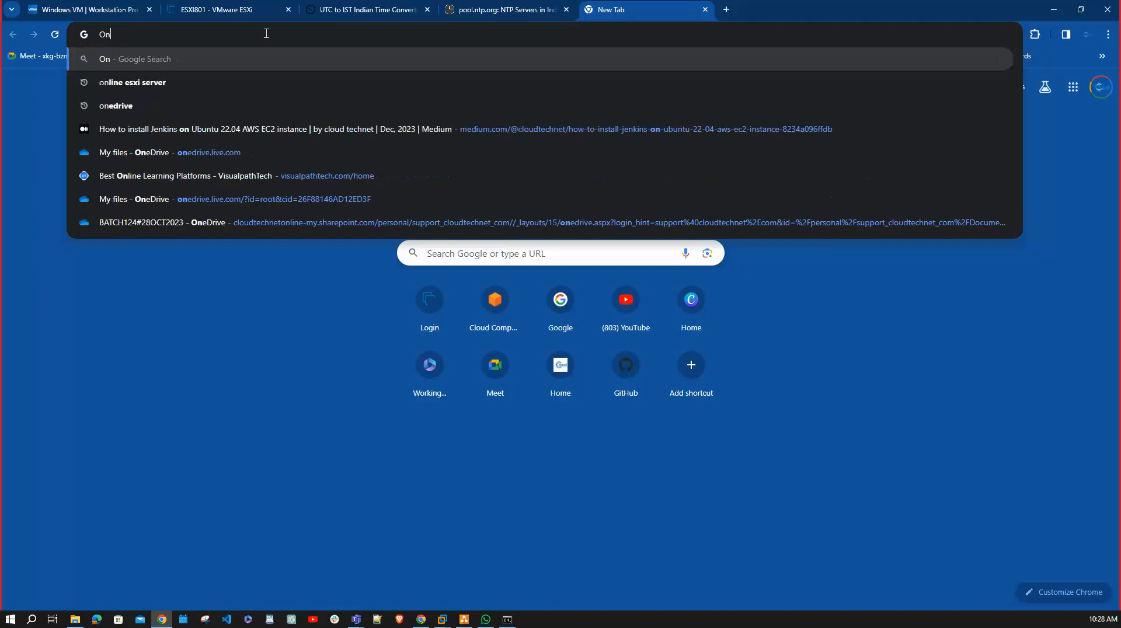
type("line comp")
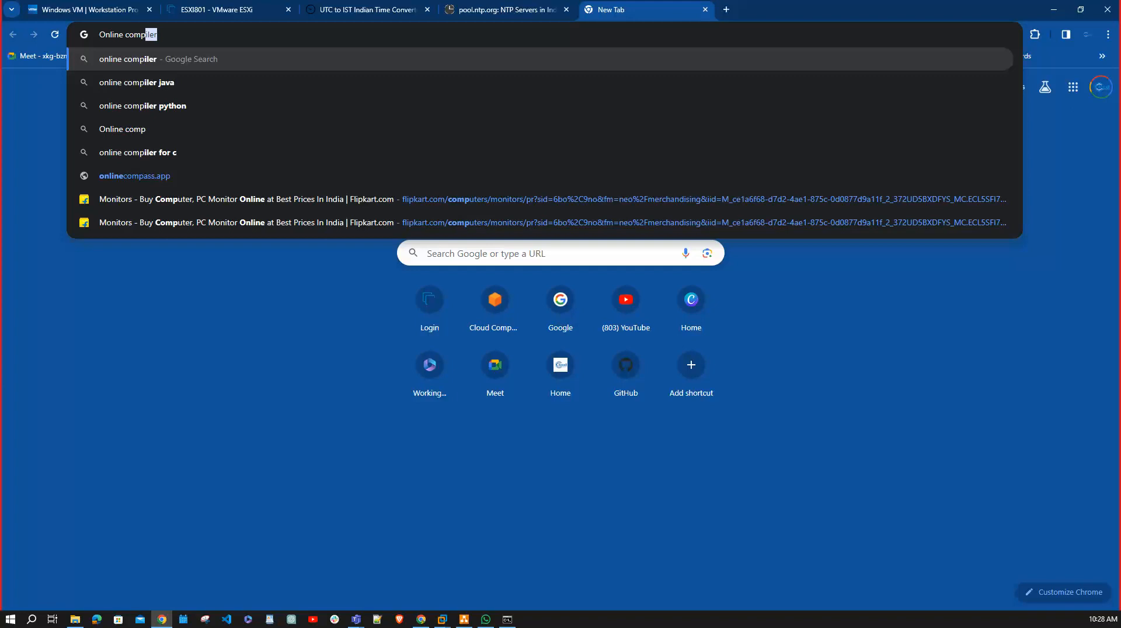
key("Return")
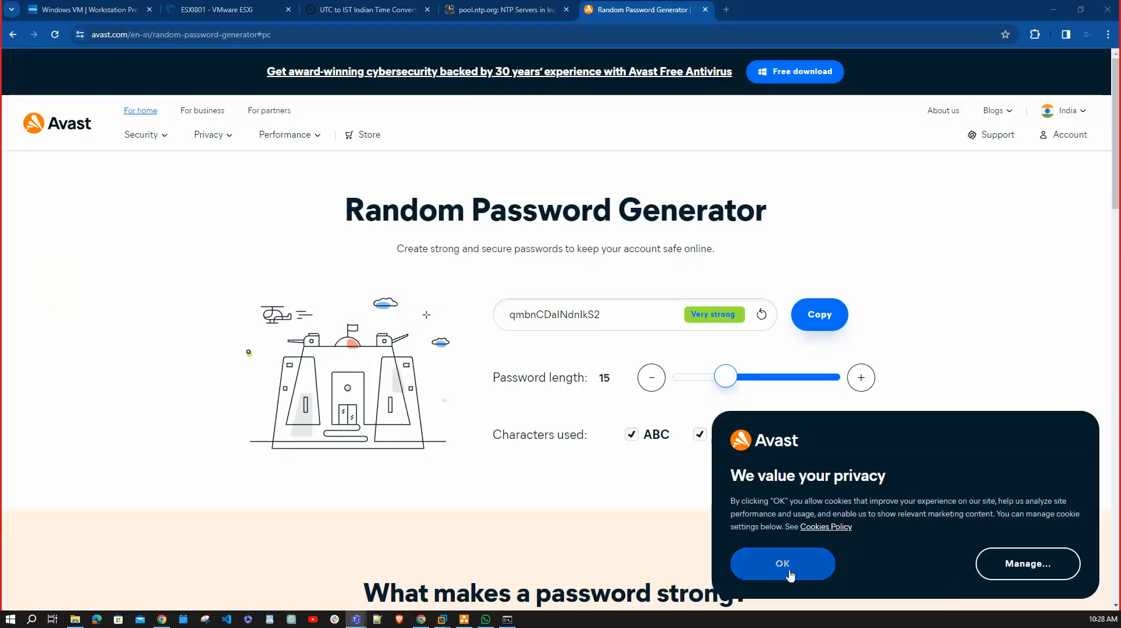
left_click(789, 571)
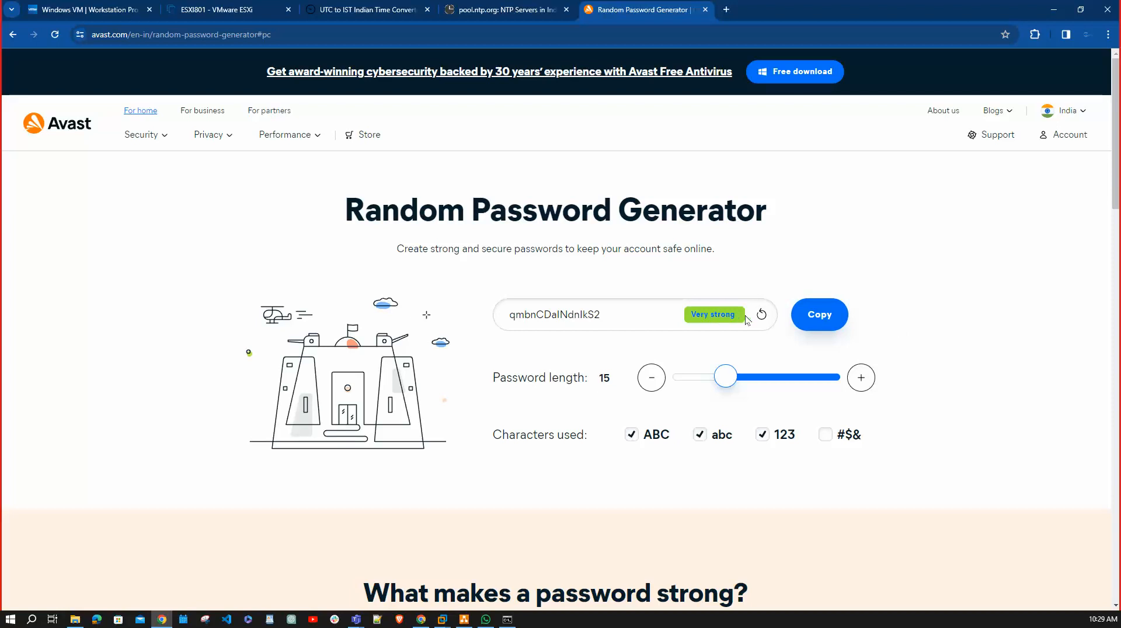
Set the generated password's length to 10 characters and generate another one.
left_click(652, 378)
left_click(652, 378)
left_click(652, 378)
left_click(652, 378)
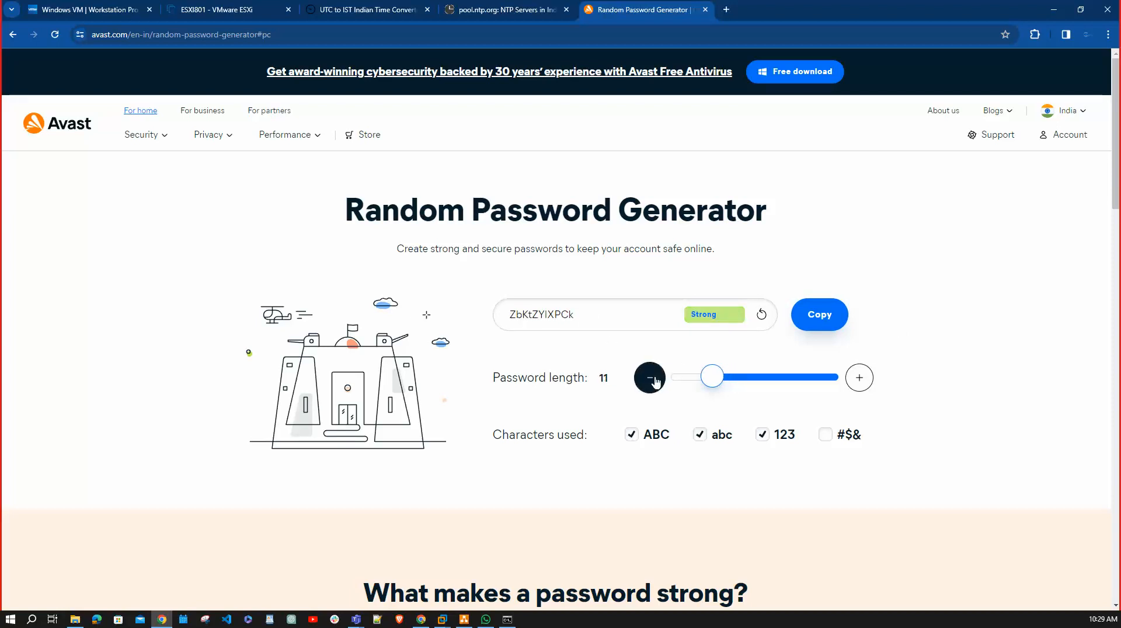
left_click(650, 378)
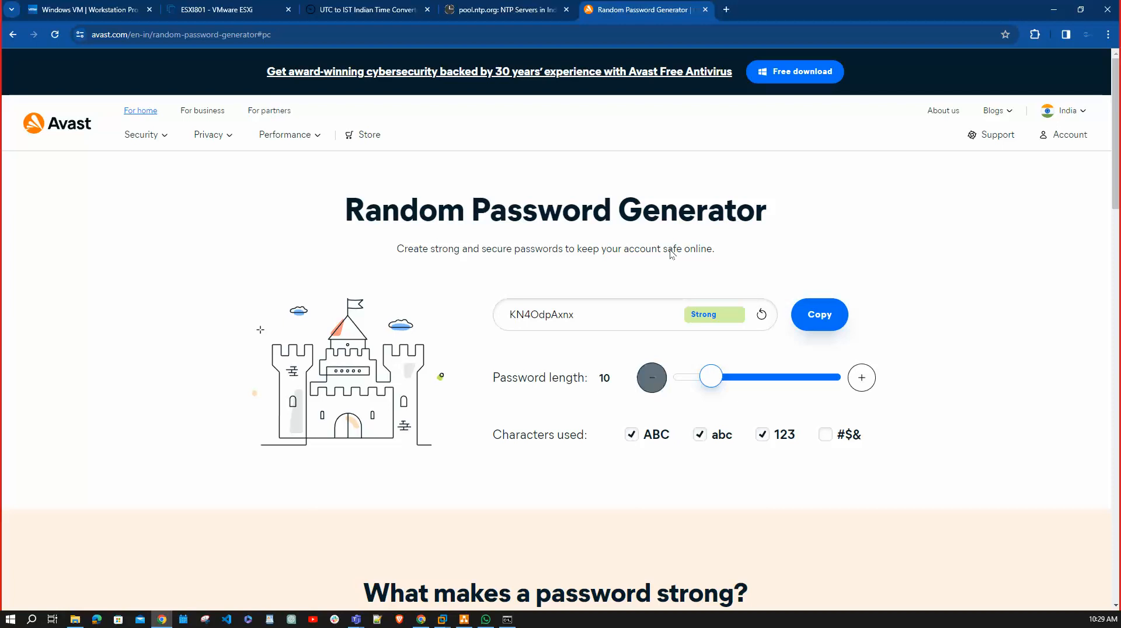
left_click(763, 316)
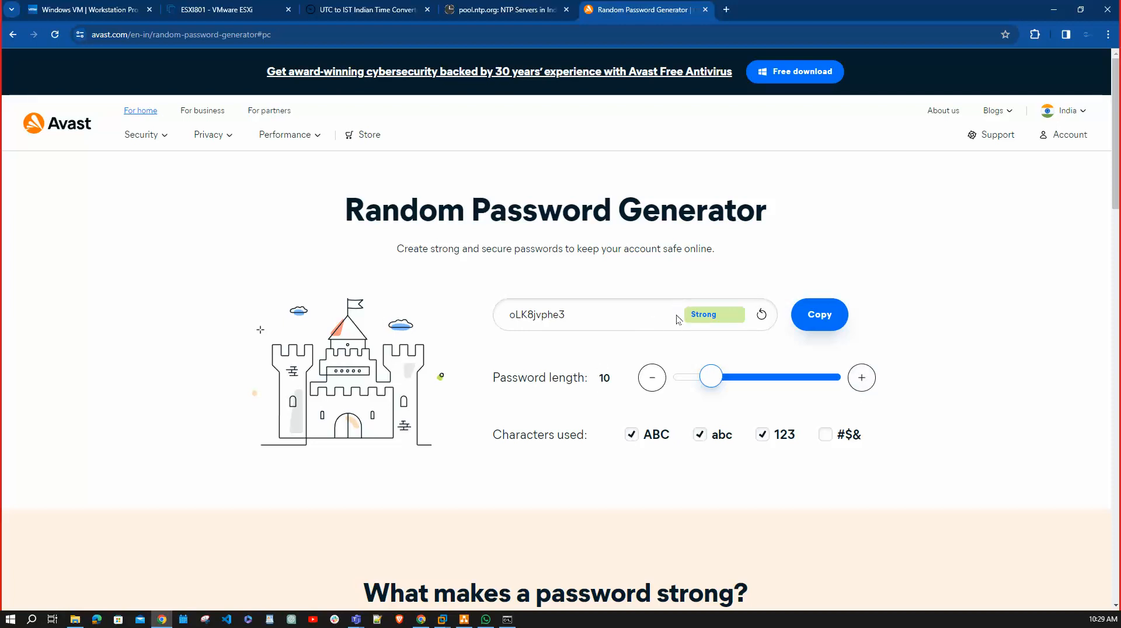
Include special characters (#$&) in the generated password and regenerate it several times.
left_click(826, 434)
left_click(763, 315)
left_click(763, 315)
left_click(763, 316)
key("alt+Tab")
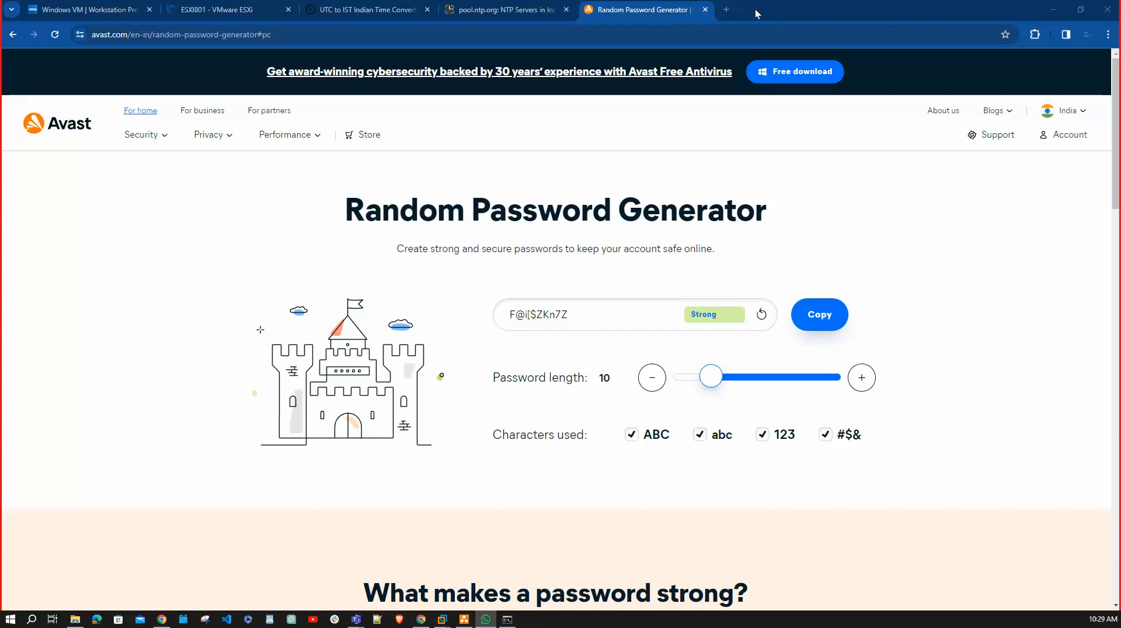
left_click_drag(757, 14, 1120, 134)
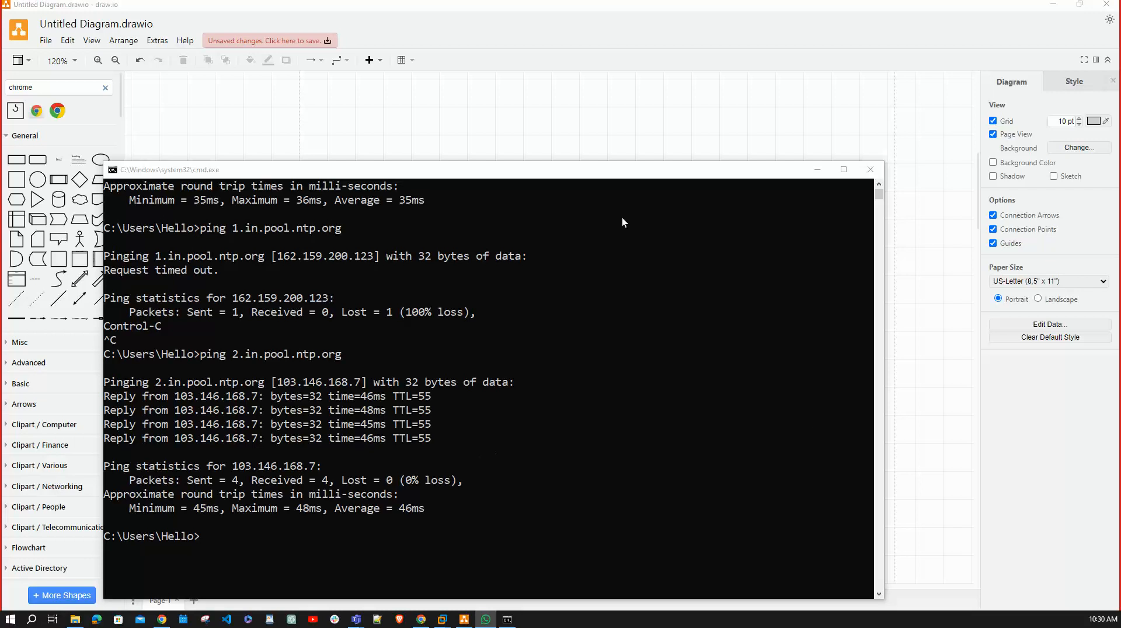
left_click(825, 169)
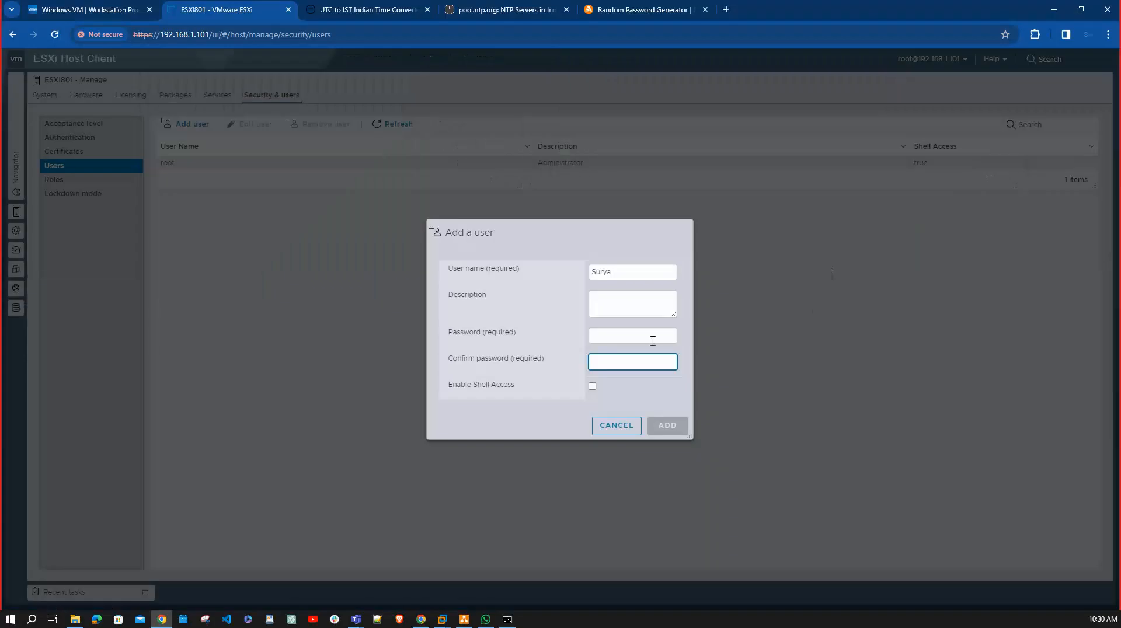
Paste the generated password into the new ESXi user's password and confirmation fields and add the user.
left_click(635, 336)
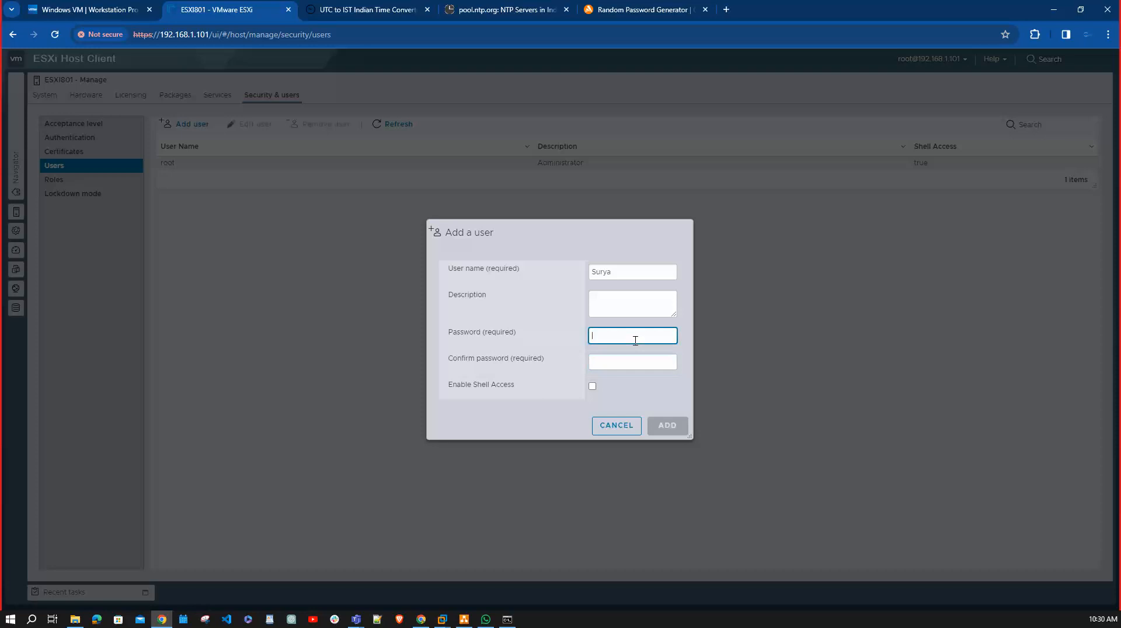
key("ctrl+v")
left_click(633, 362)
key("ctrl+v")
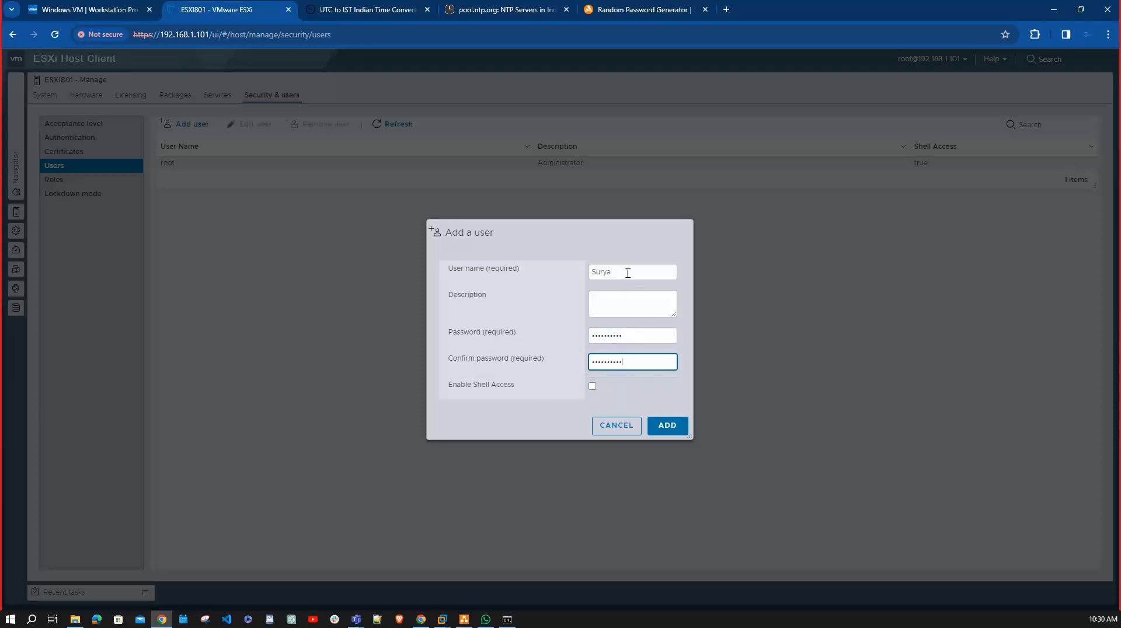
left_click(668, 427)
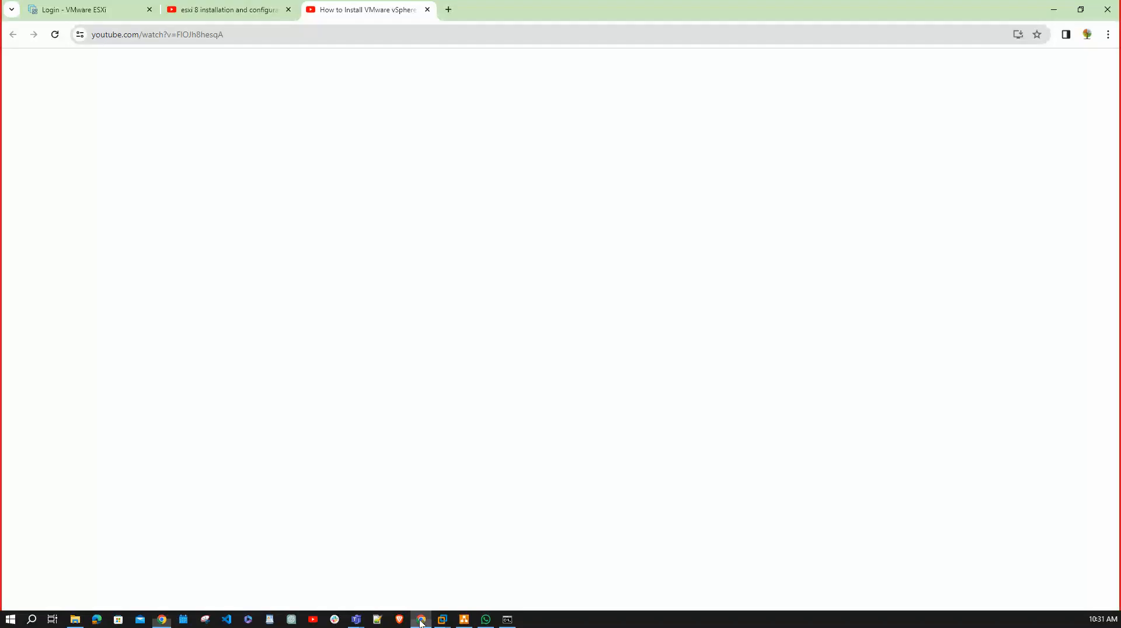
Switch to the other Chrome window and open the ESXi host client at 192.168.1.101 in a new tab.
left_click(421, 620)
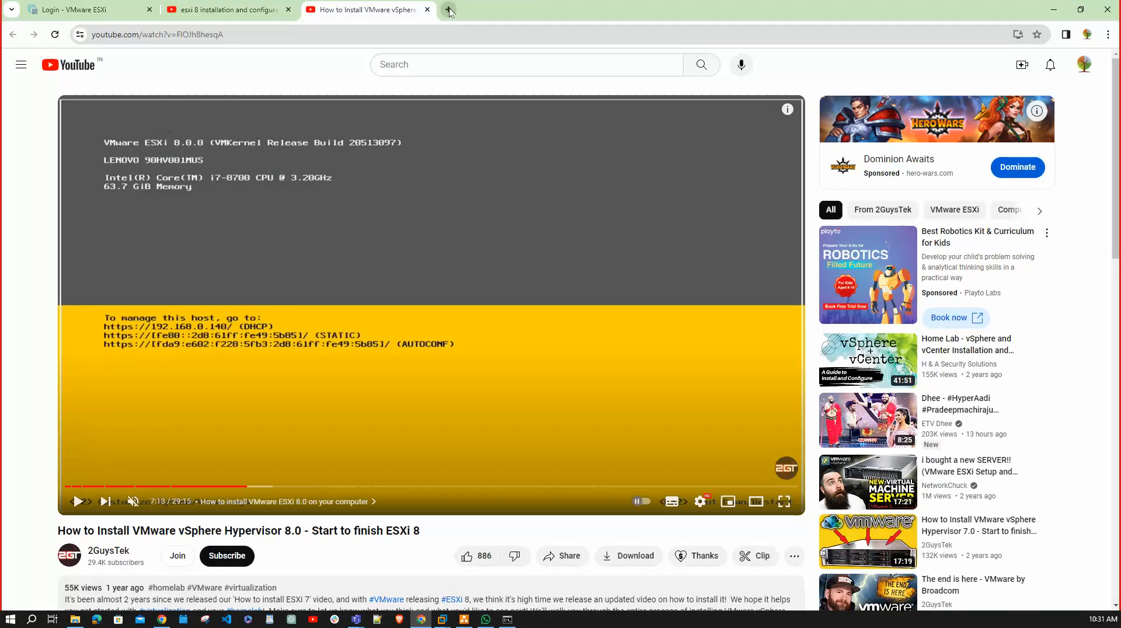
left_click(450, 10)
left_click(476, 41)
type("1")
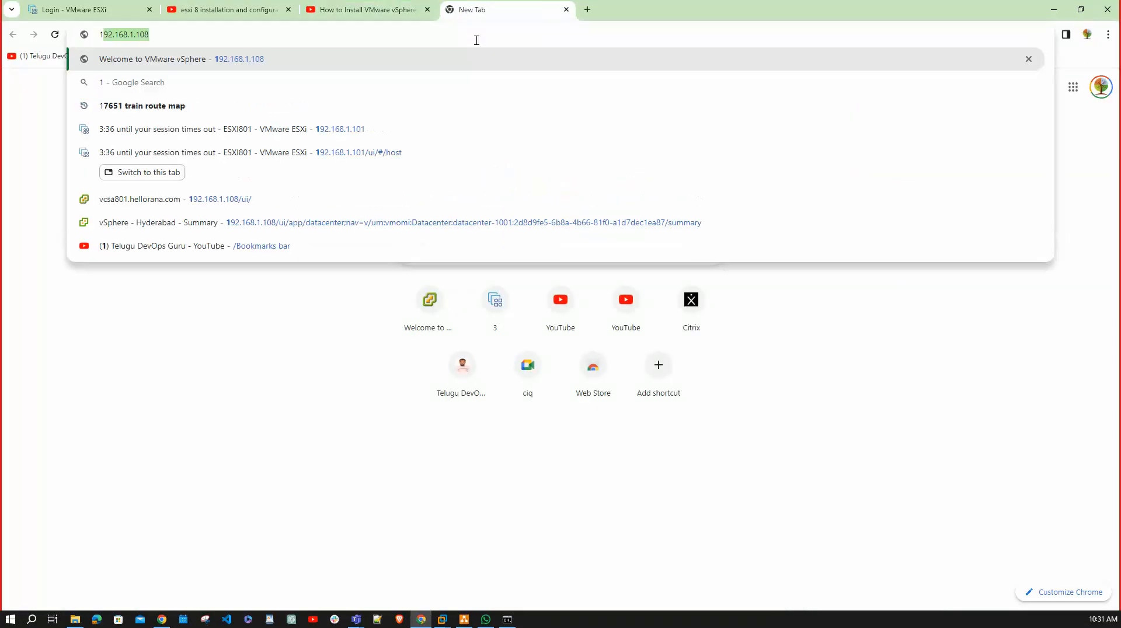
type("92.168.1.101")
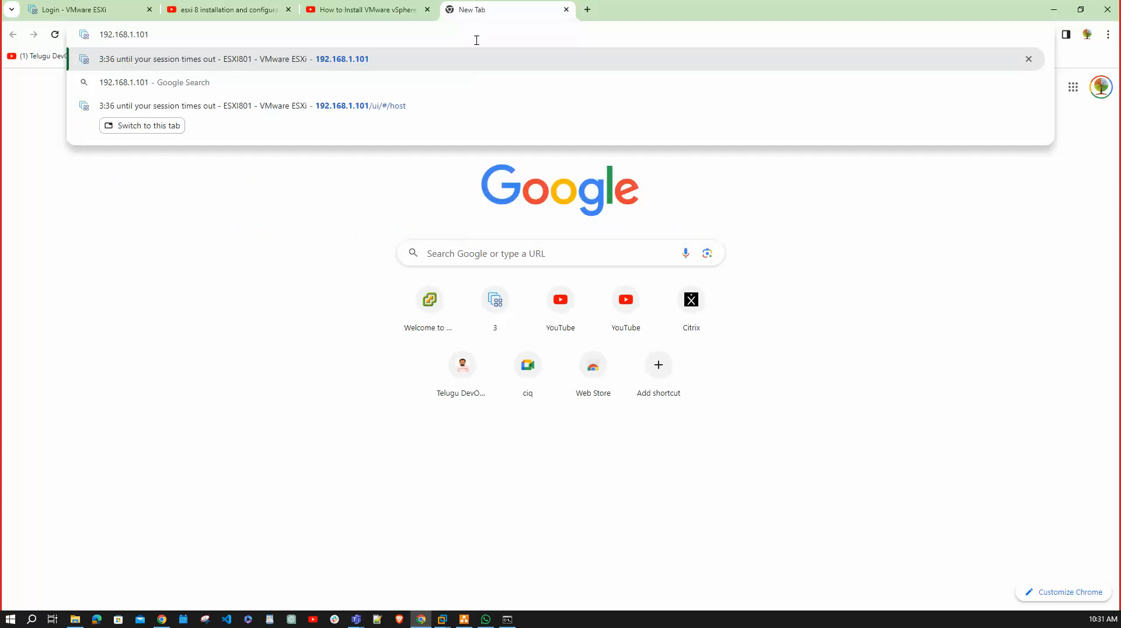
key("Return")
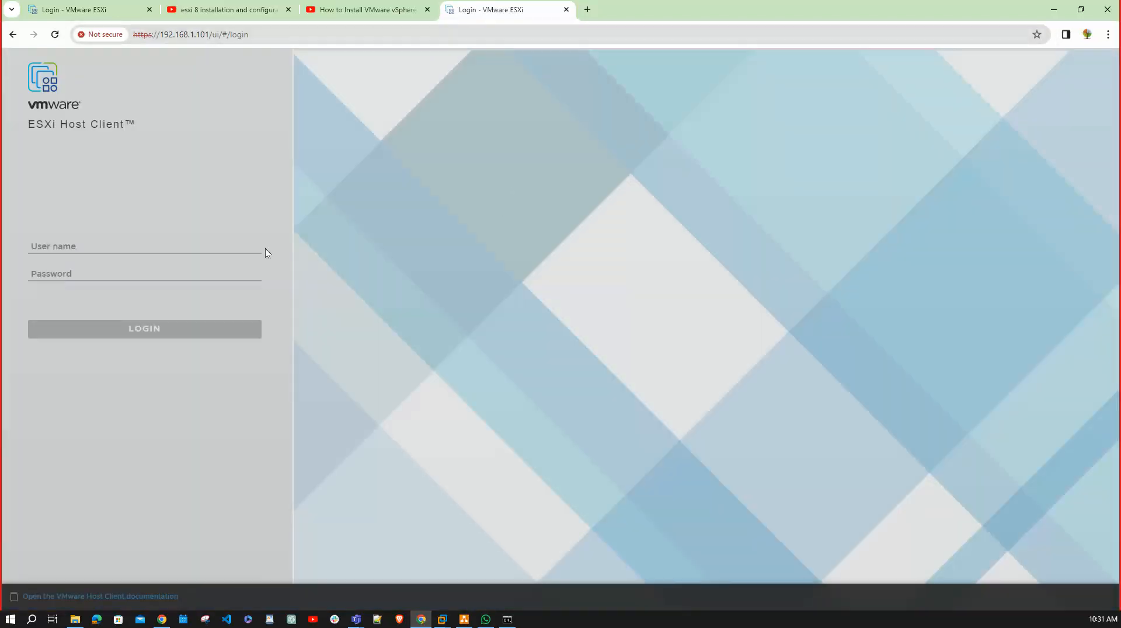
Try to log in to the host client with the new user's user name and account password.
left_click(138, 242)
type("Su")
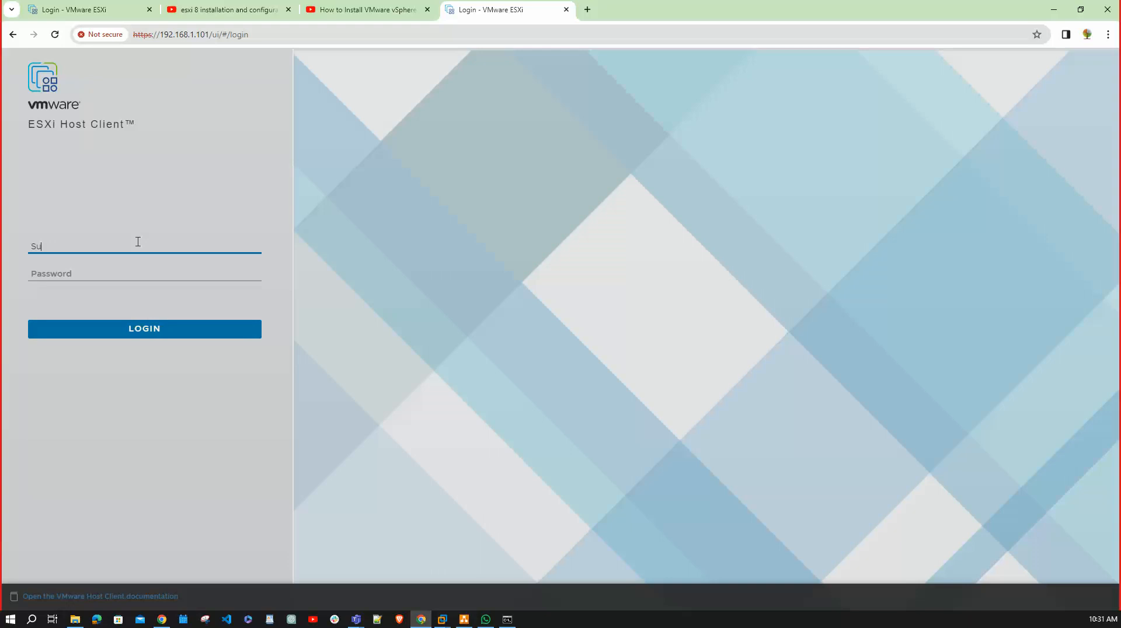
type("rya")
key("Tab")
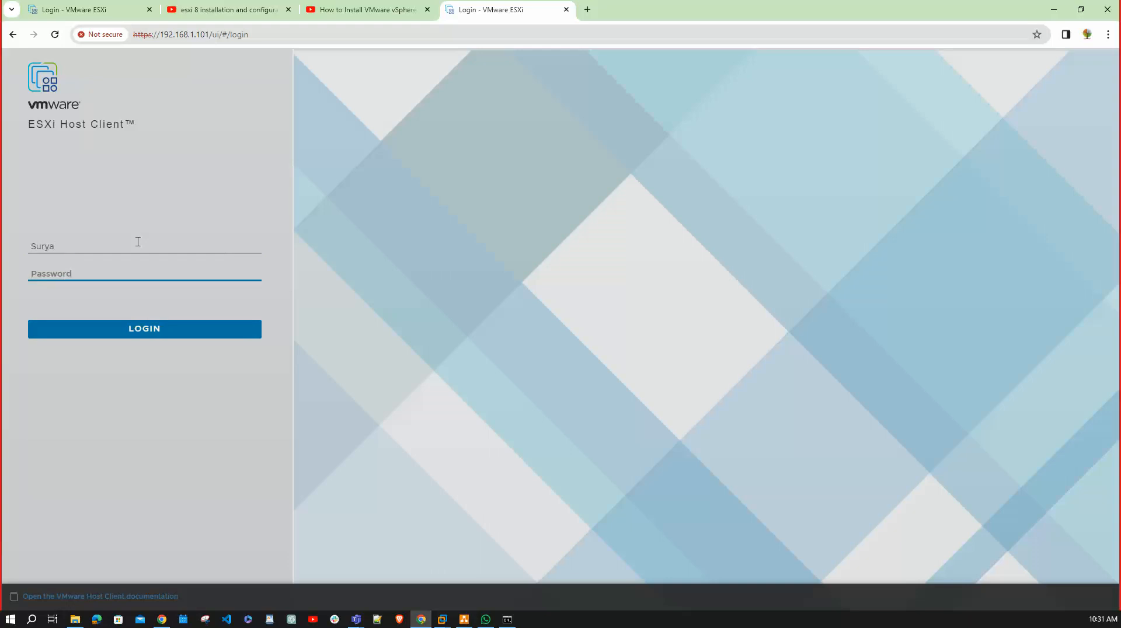
left_click(146, 329)
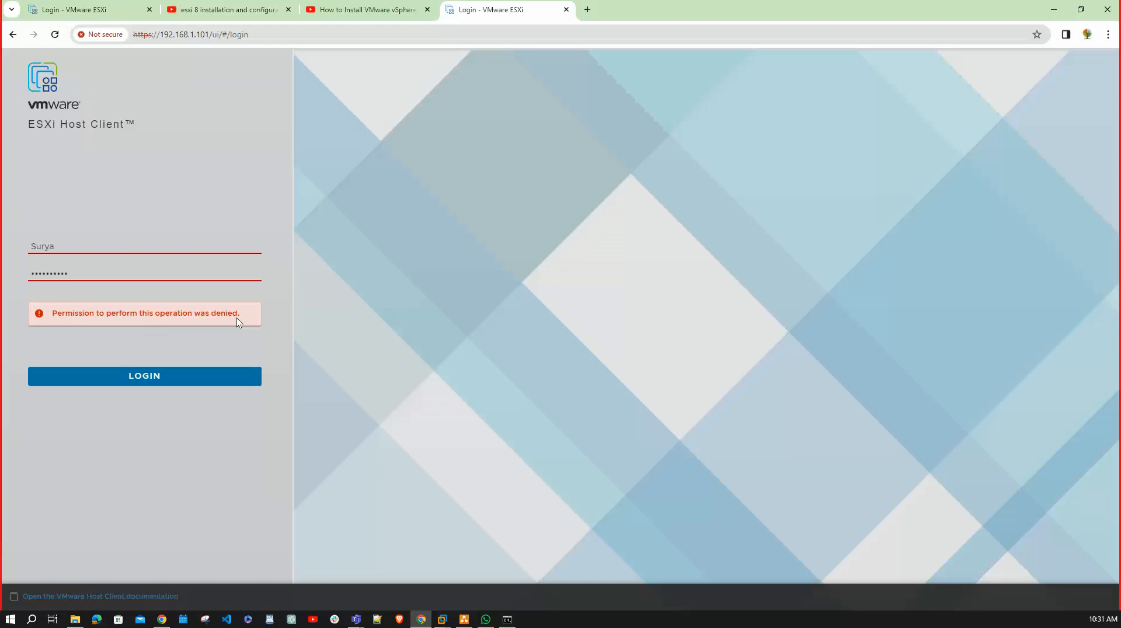
Return to the root session's Chrome window and inspect the new user's edit settings, closing them without saving.
left_click(162, 620)
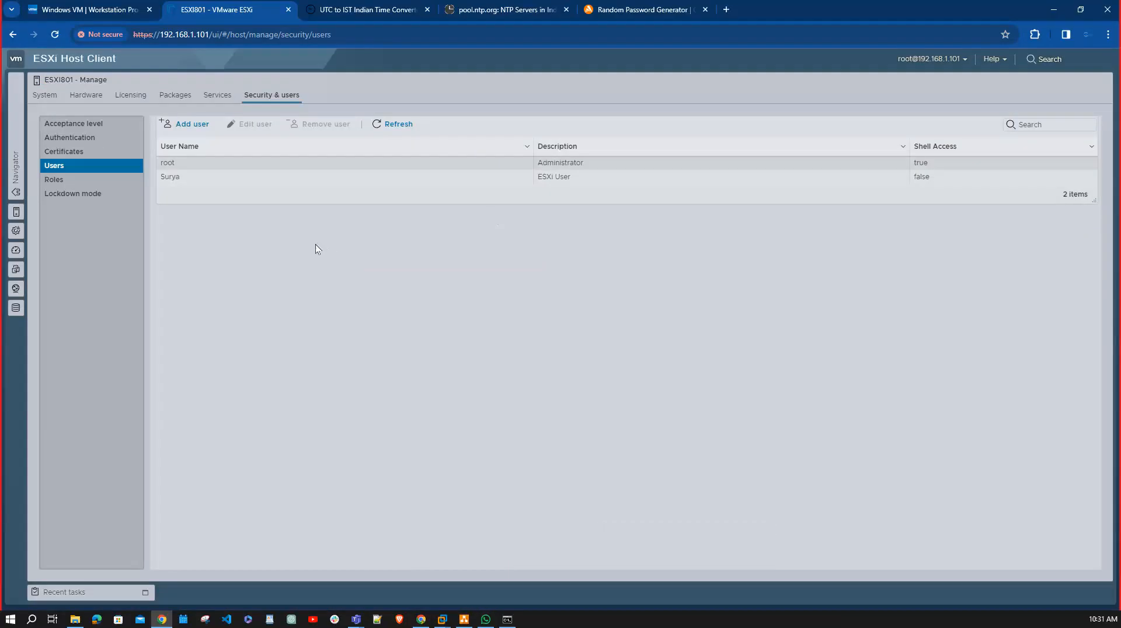
left_click(225, 178)
left_click(256, 124)
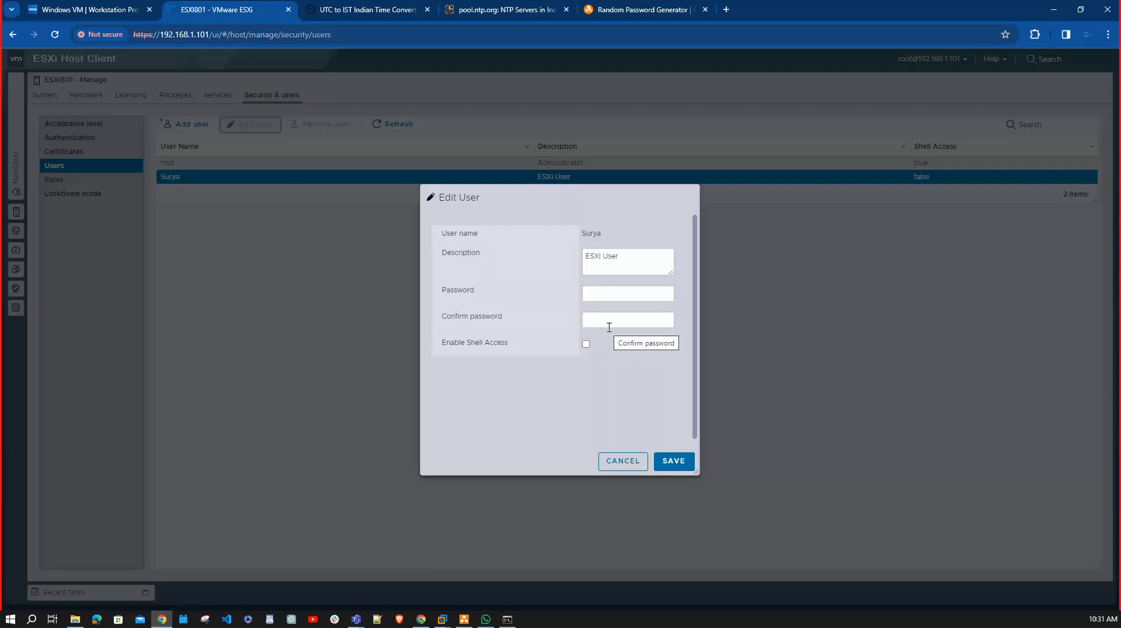
left_click(628, 460)
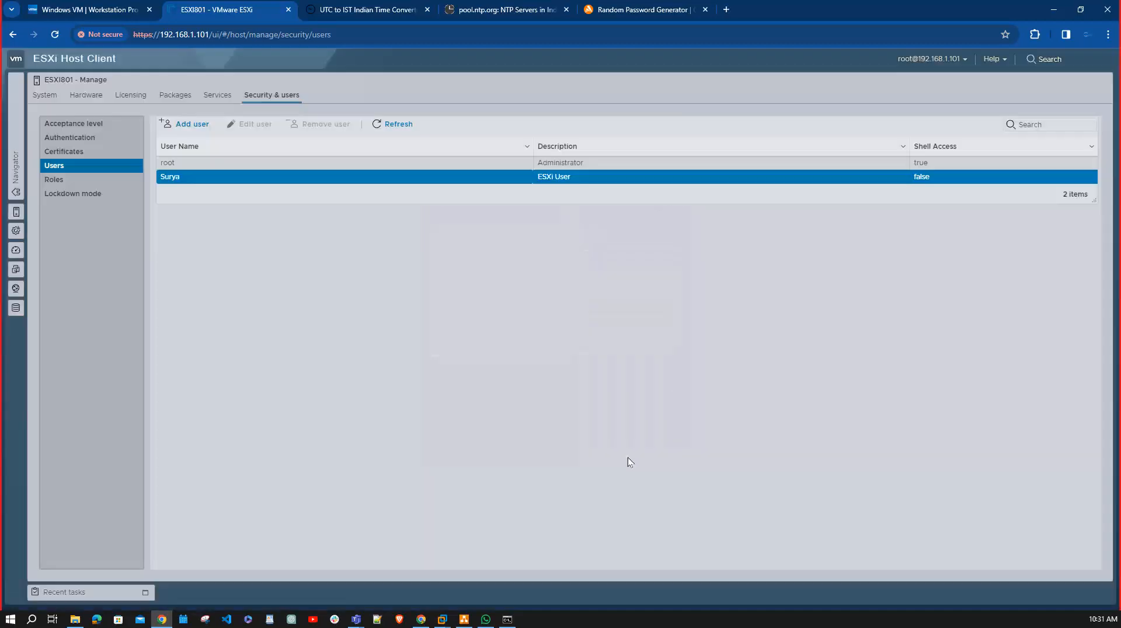
Check the host's Roles, Users and Authentication pages for a way to assign the Administrator role to the new user.
left_click(54, 179)
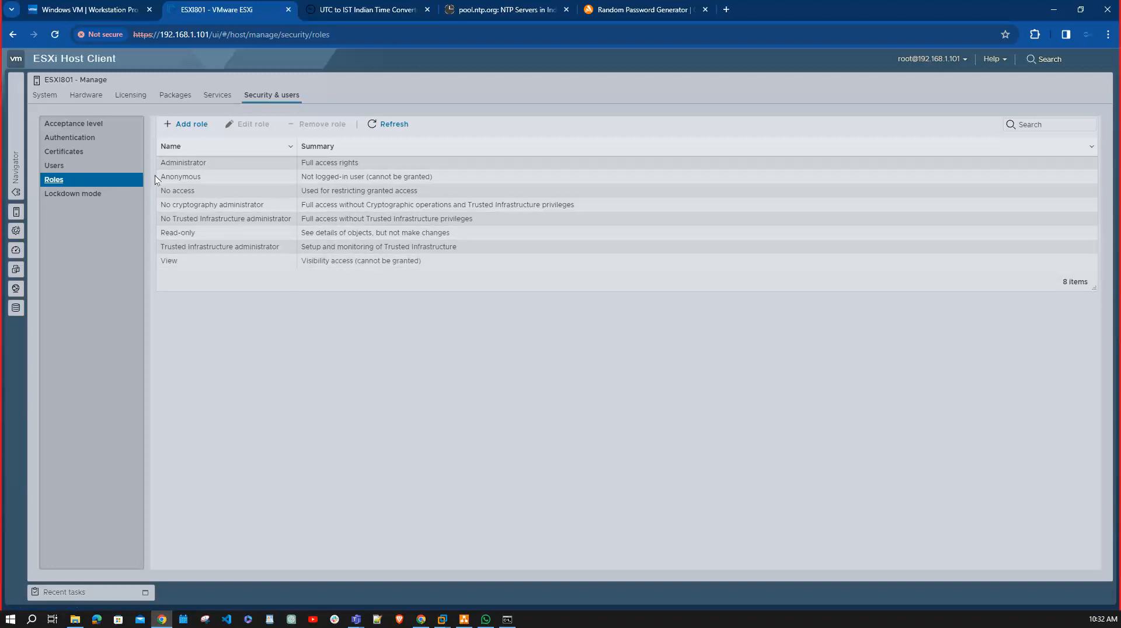
left_click(198, 164)
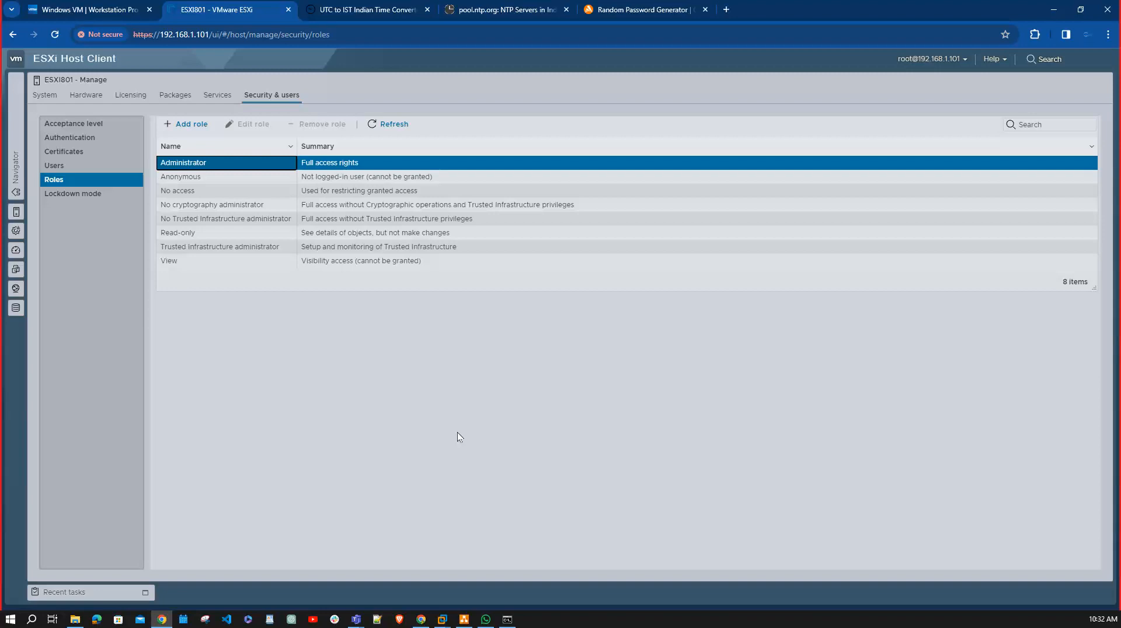
left_click(89, 165)
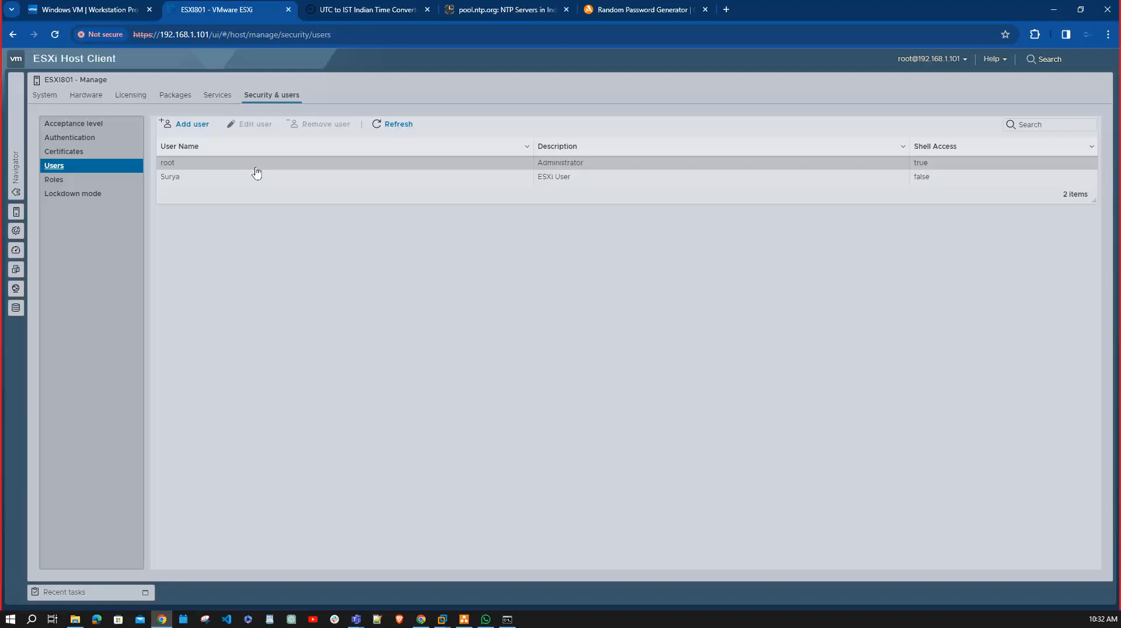
left_click(80, 138)
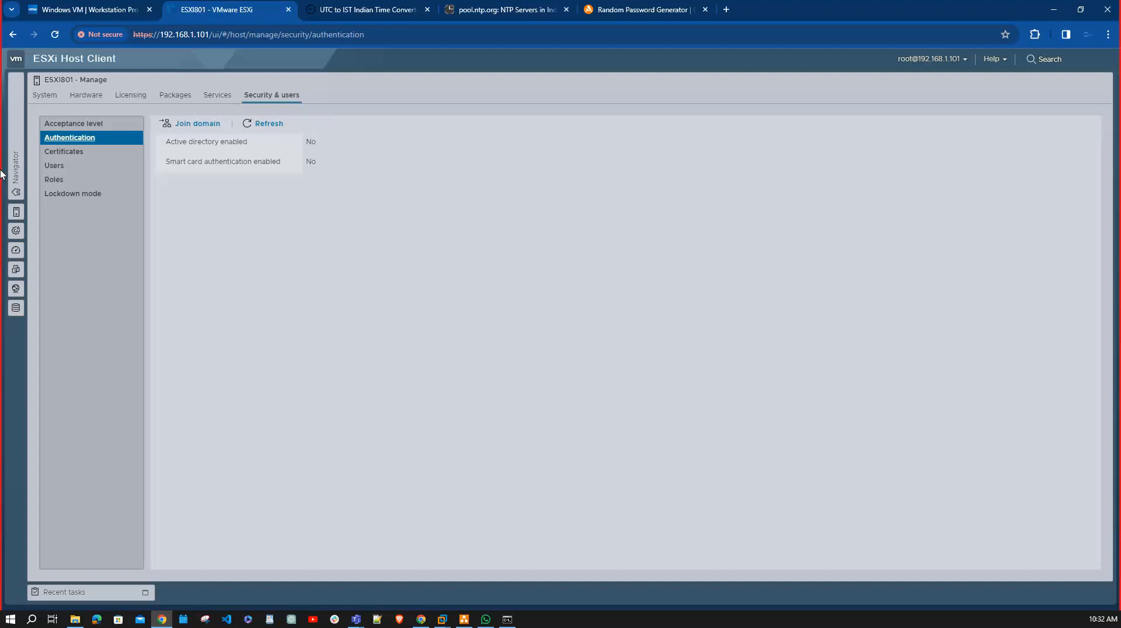
left_click(73, 169)
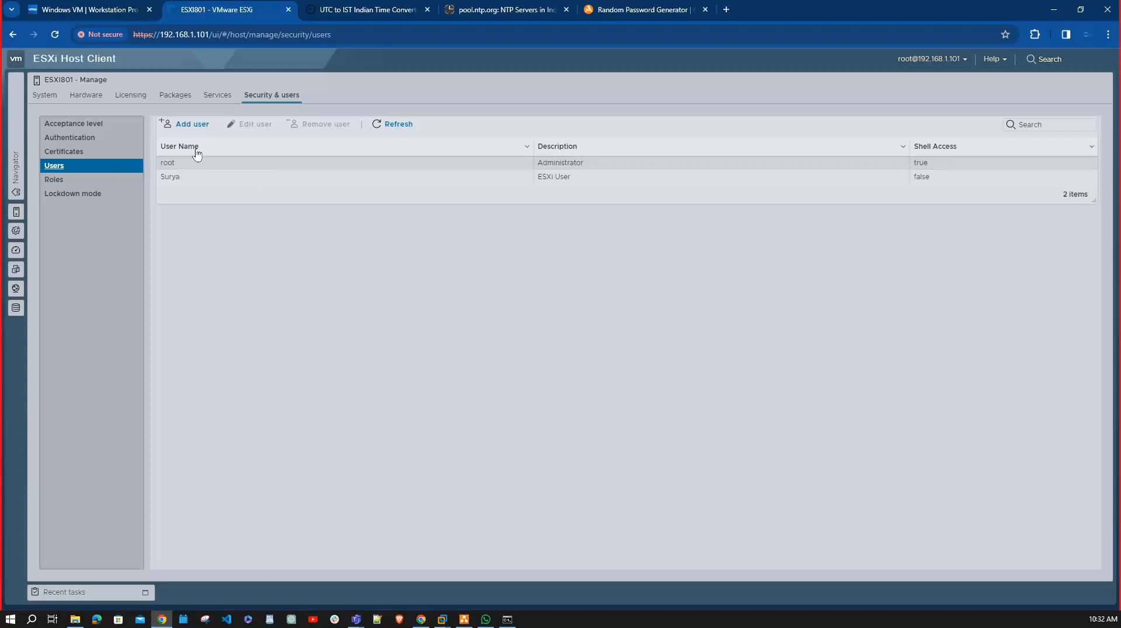
left_click(172, 179)
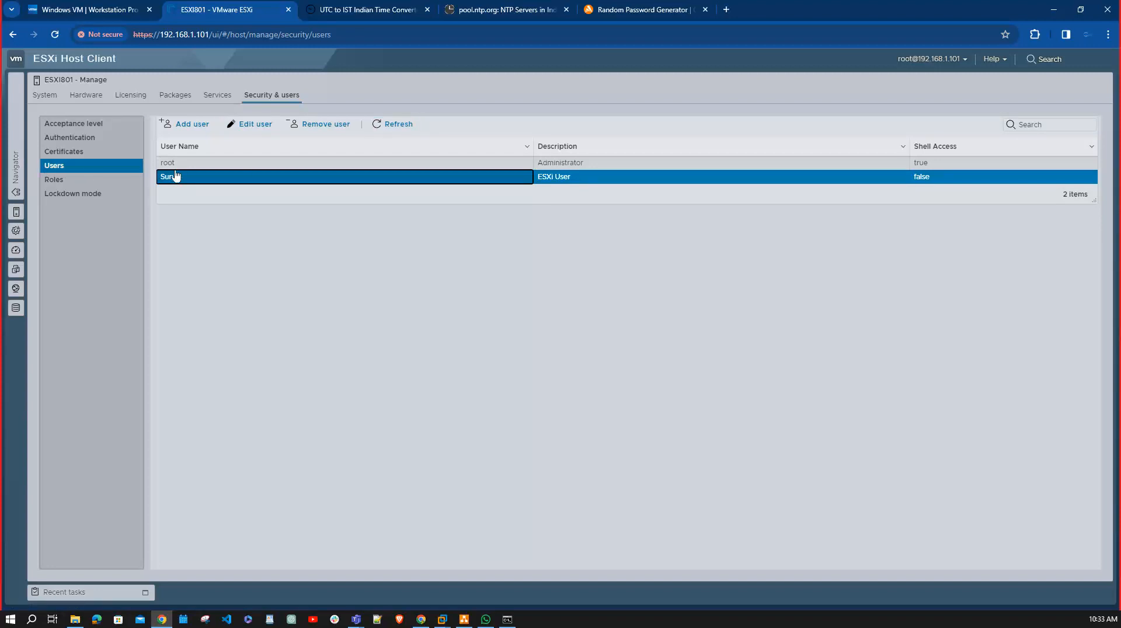
Go through the host's predefined roles, including Administrator, Anonymous, No access, Read-only and View.
left_click(66, 181)
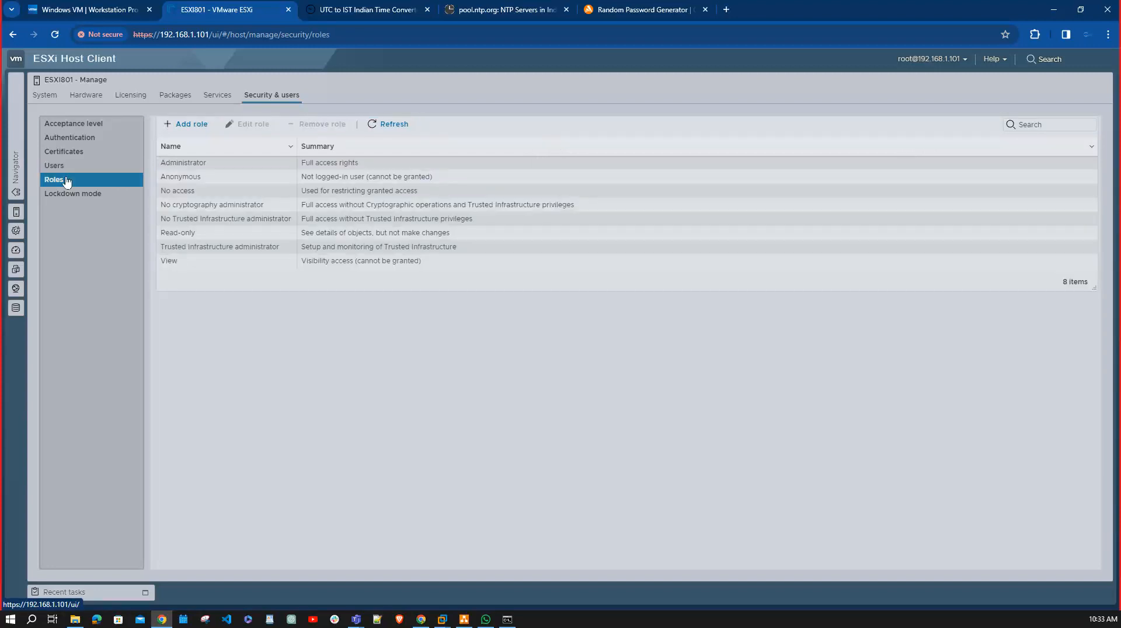
left_click(232, 164)
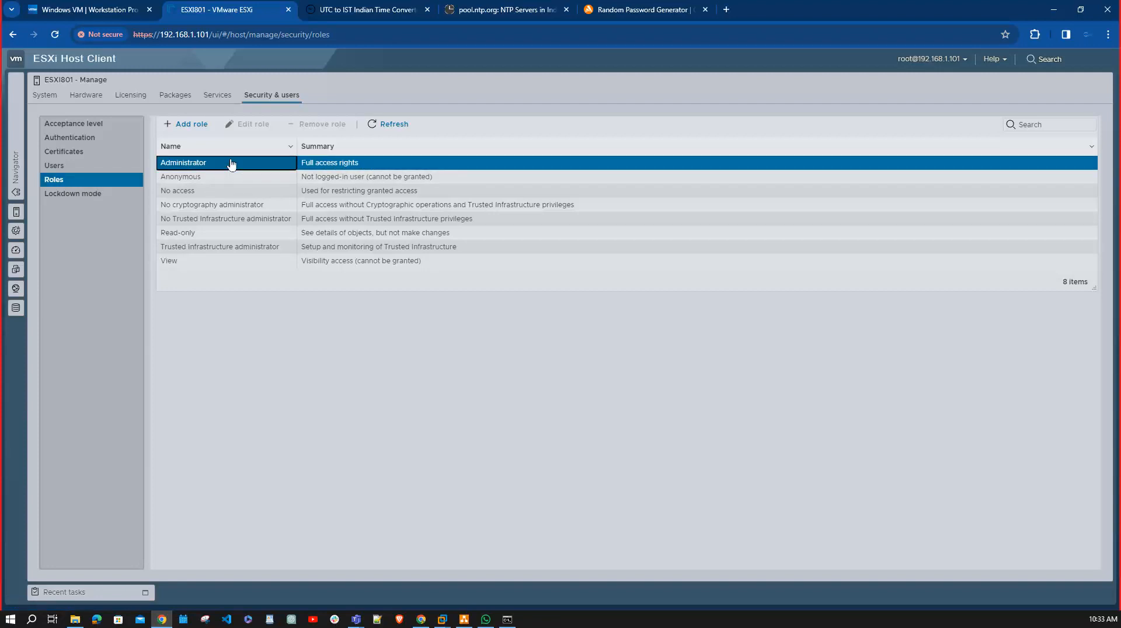
left_click(182, 176)
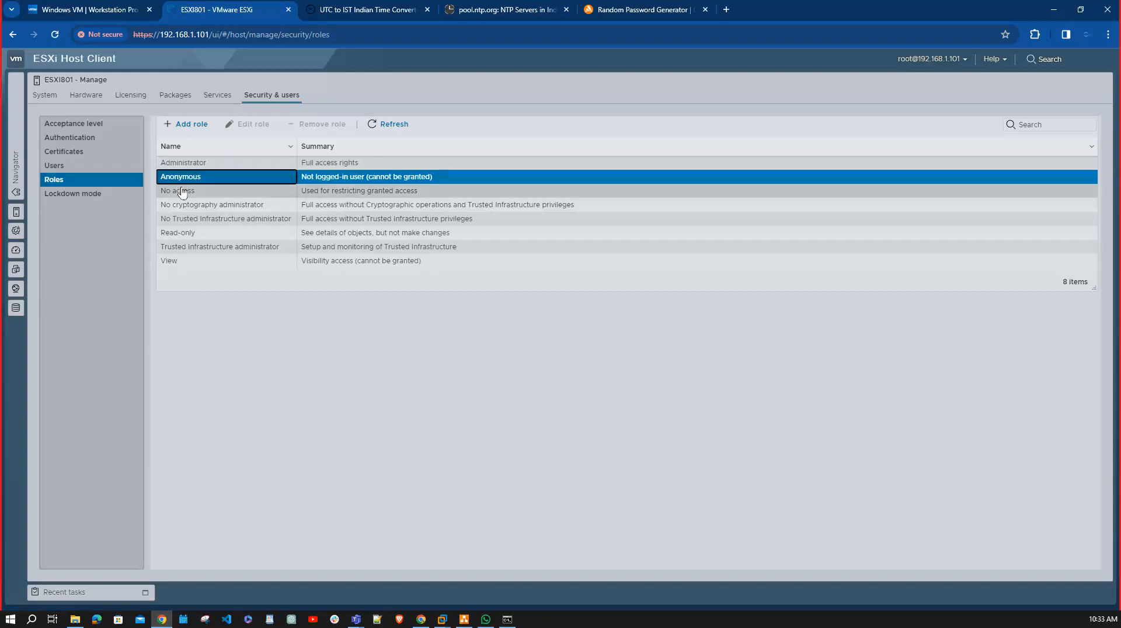
left_click(183, 195)
left_click(181, 232)
left_click(191, 263)
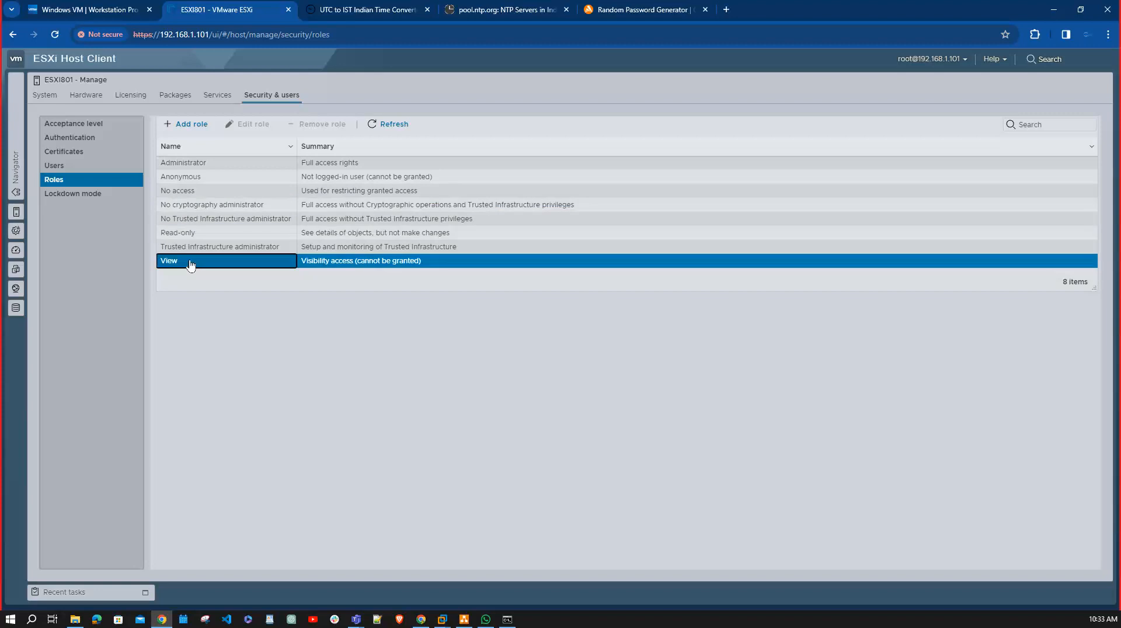
left_click(183, 163)
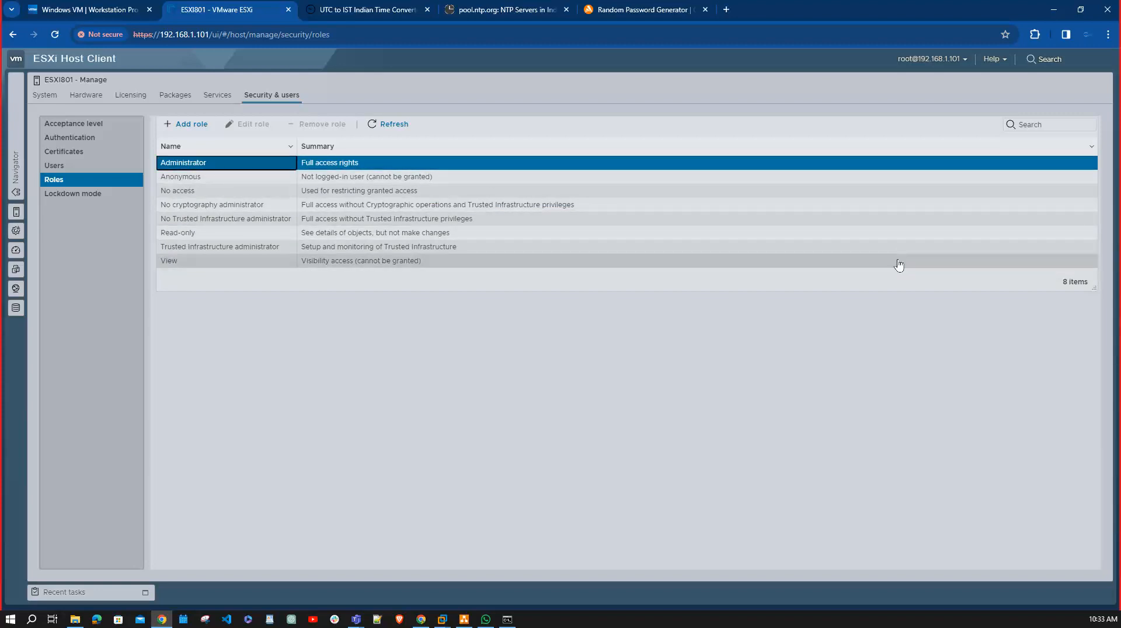
Review the host's acceptance level, authentication and SSL certificate pages in the security settings.
left_click(107, 125)
left_click(92, 138)
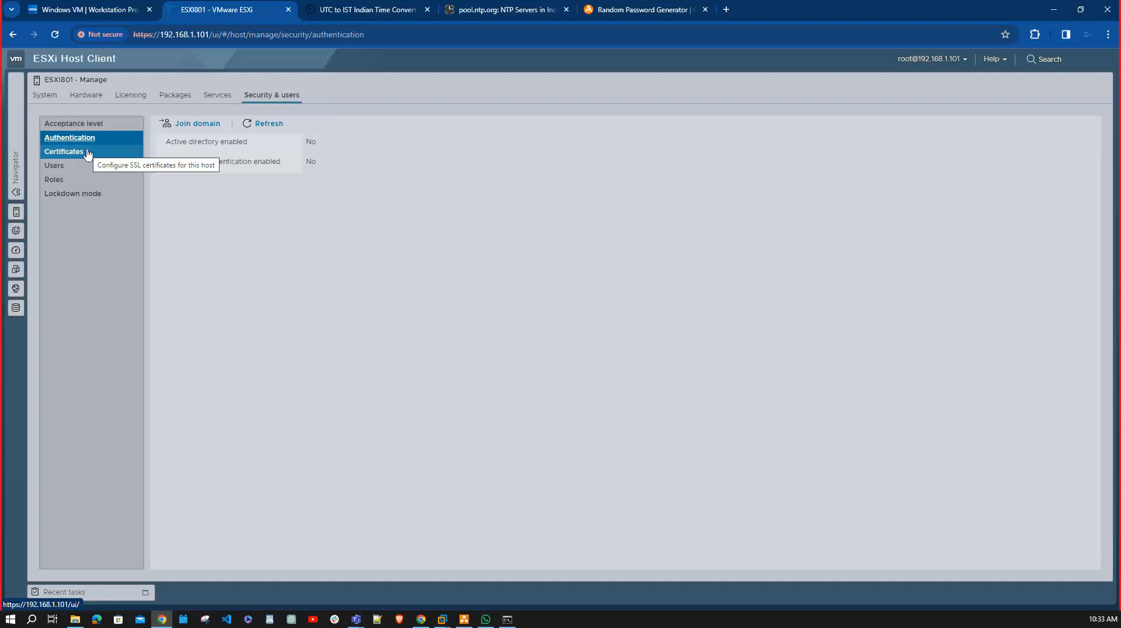
left_click(89, 153)
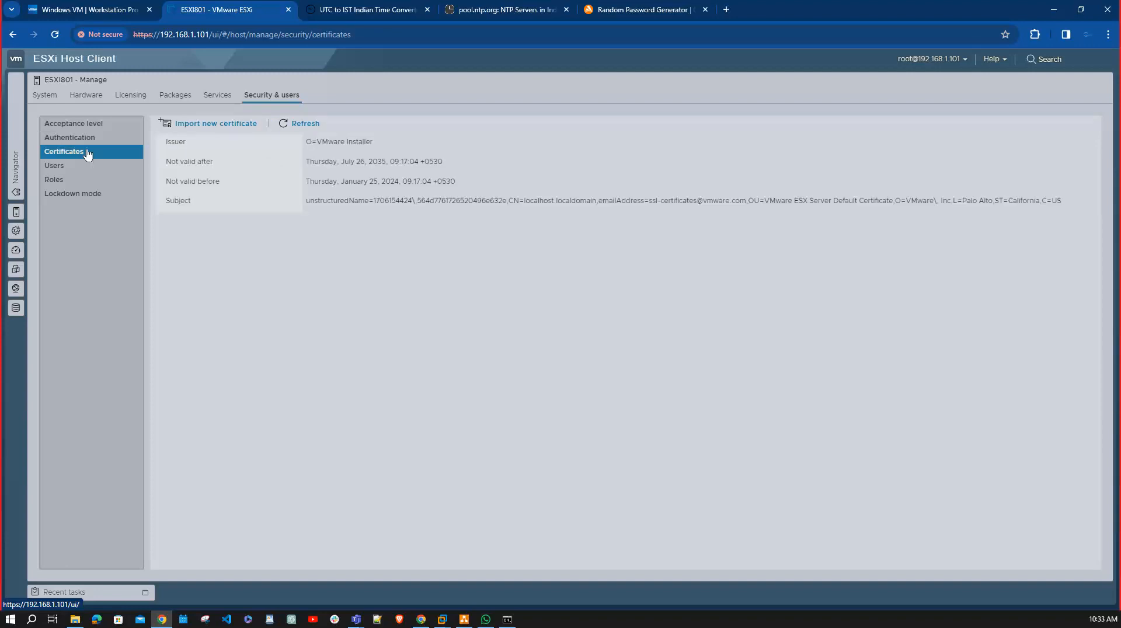
Look through the privileges offered for a new role and close the role form without adding one.
left_click(77, 180)
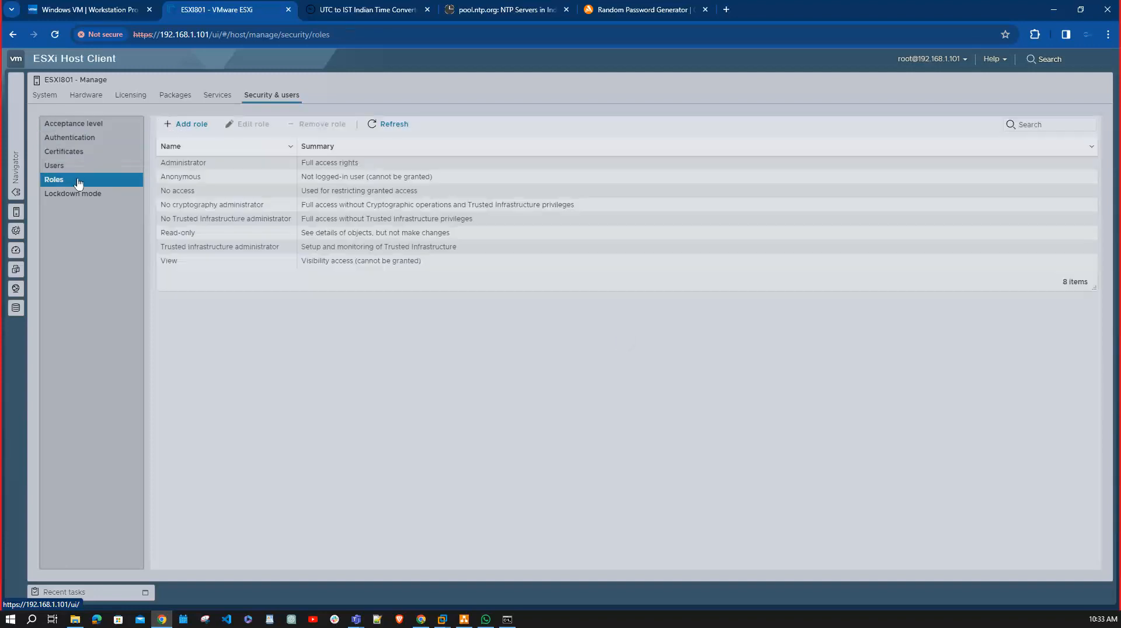
left_click(179, 125)
scroll(569, 285, "down", 1)
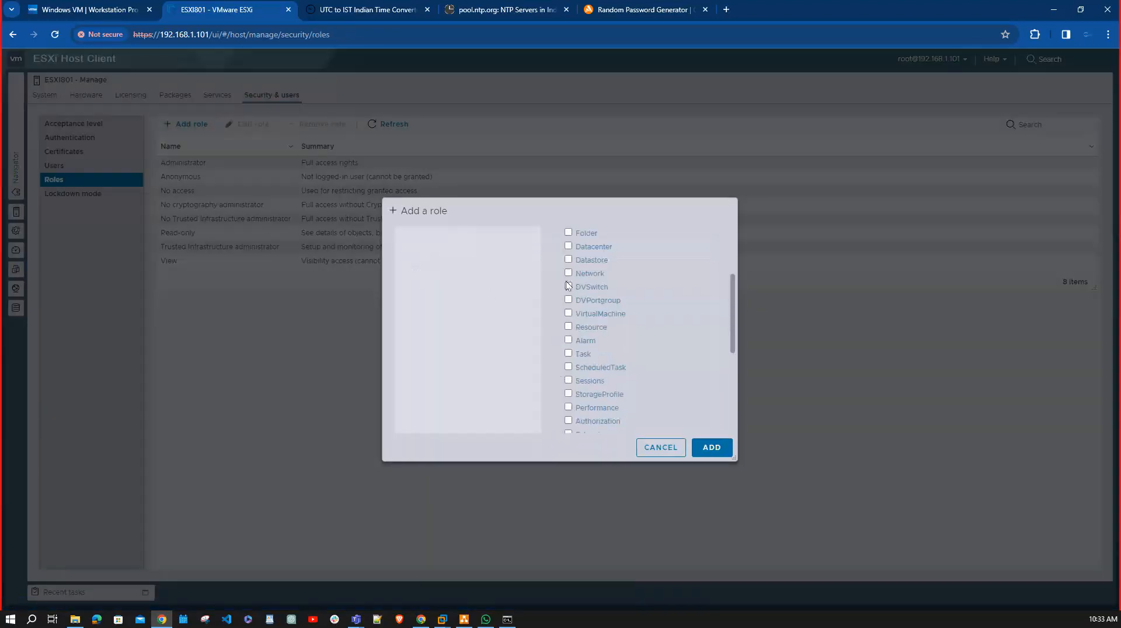
scroll(570, 304, "down", 4)
scroll(572, 324, "up", 6)
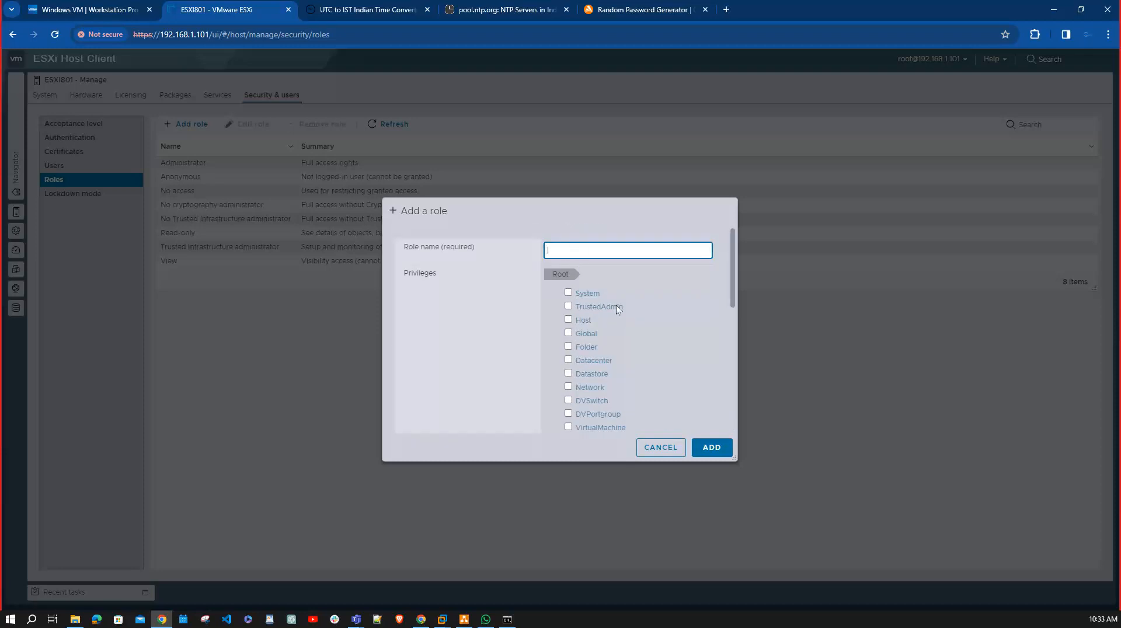
left_click(662, 448)
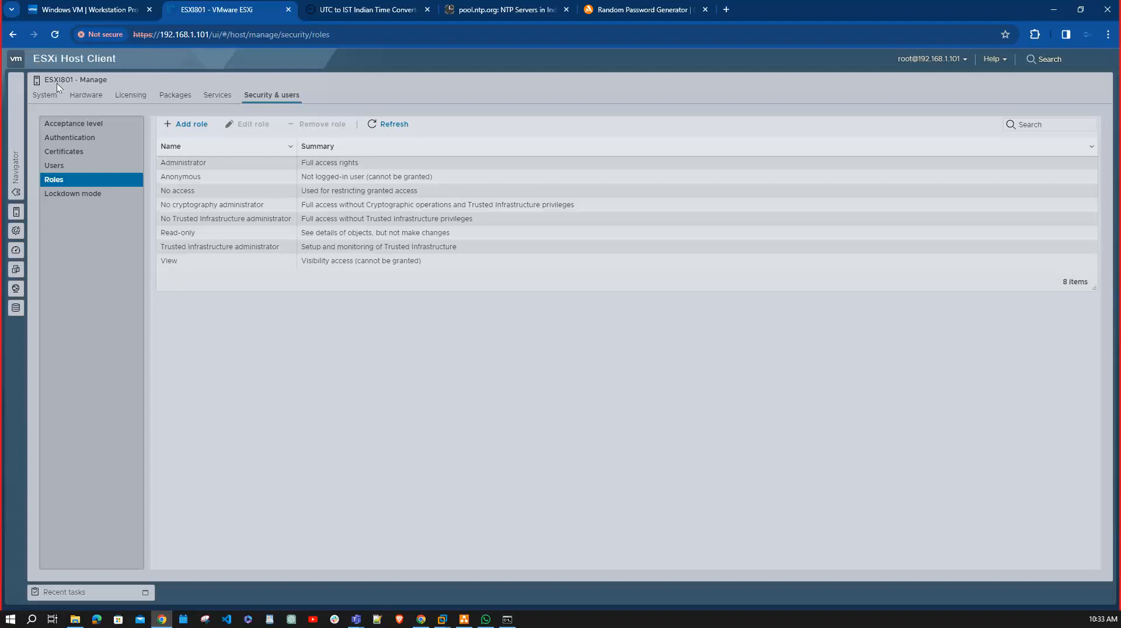
Expand the navigator, view the host's summary page and return to its management settings.
left_click(16, 166)
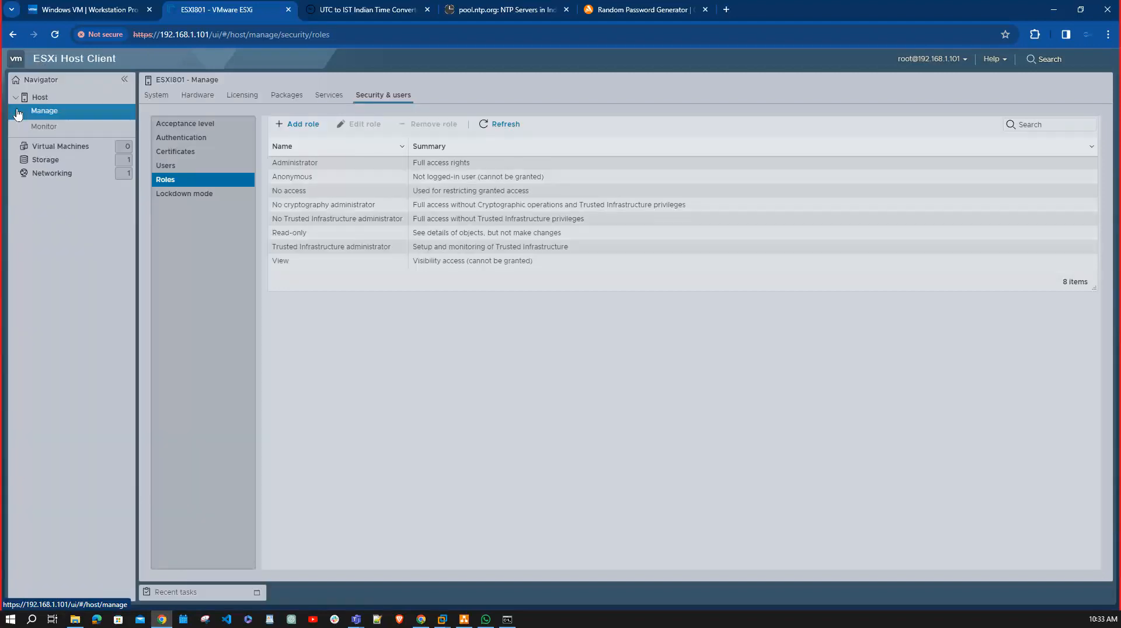
left_click(56, 98)
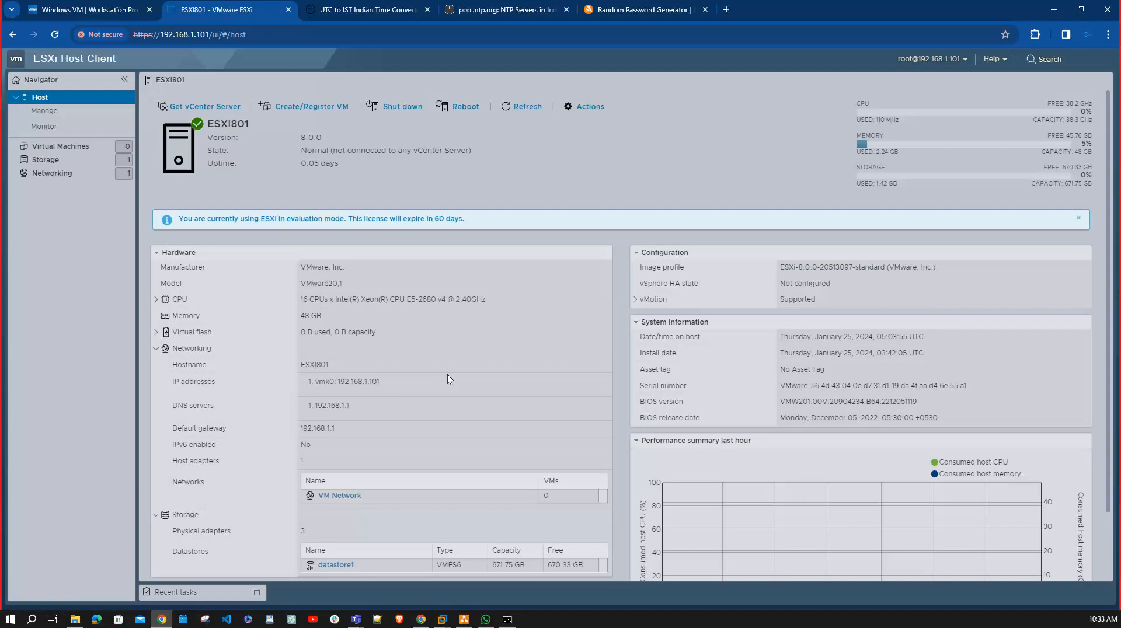
left_click(111, 110)
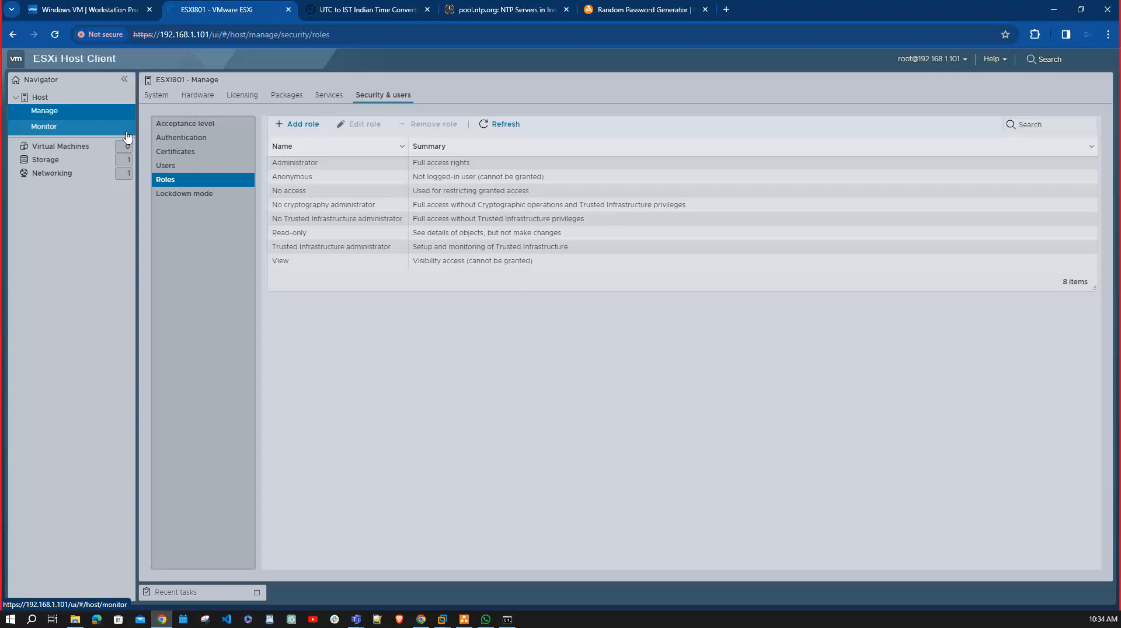
Examine the lockdown mode's exception-user form and its Strict lockdown option, cancelling both without changes.
left_click(214, 196)
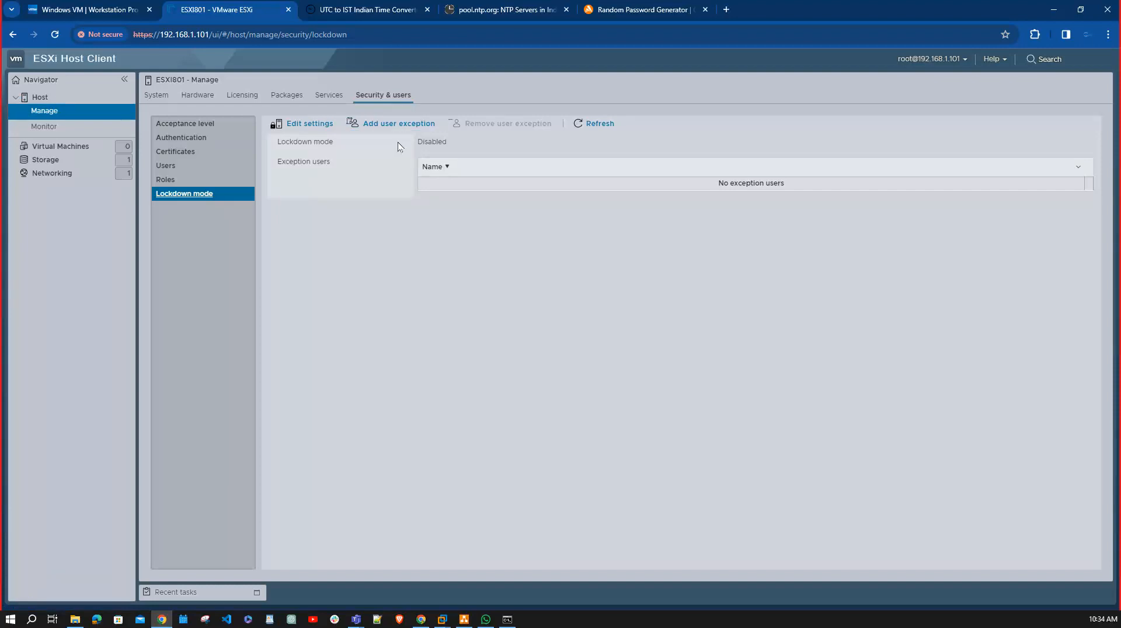
left_click(398, 124)
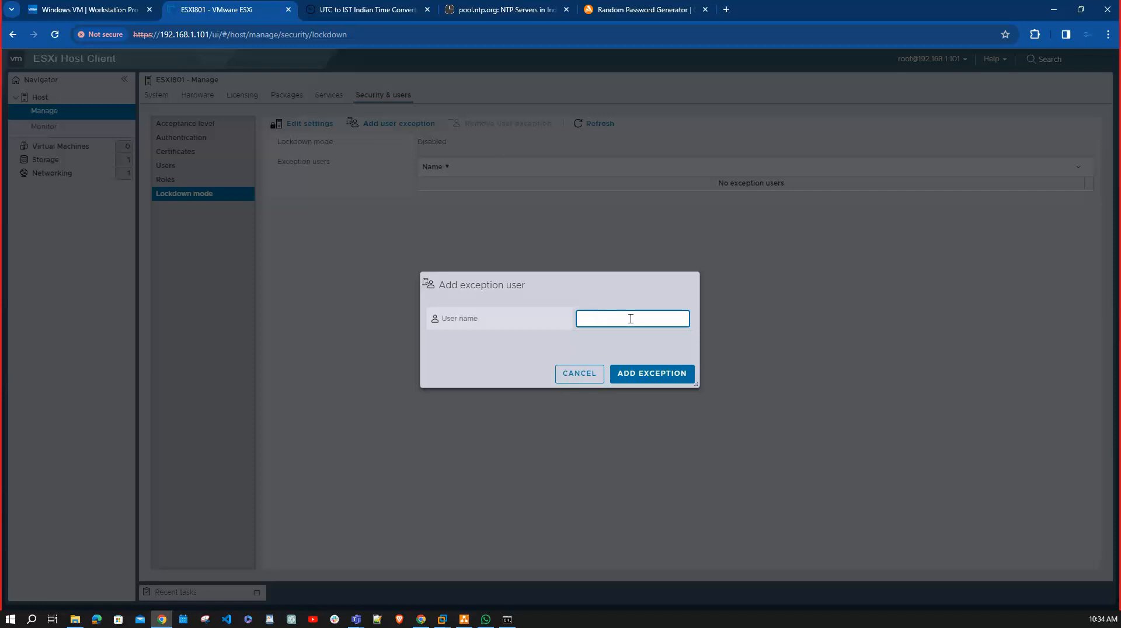
left_click(601, 368)
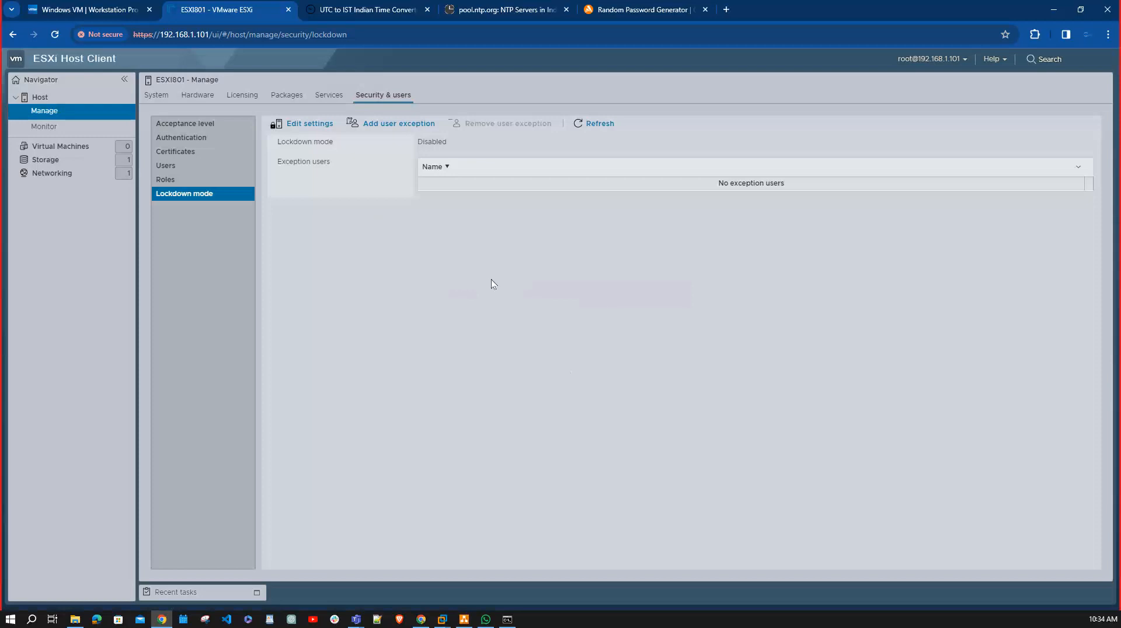
left_click(309, 124)
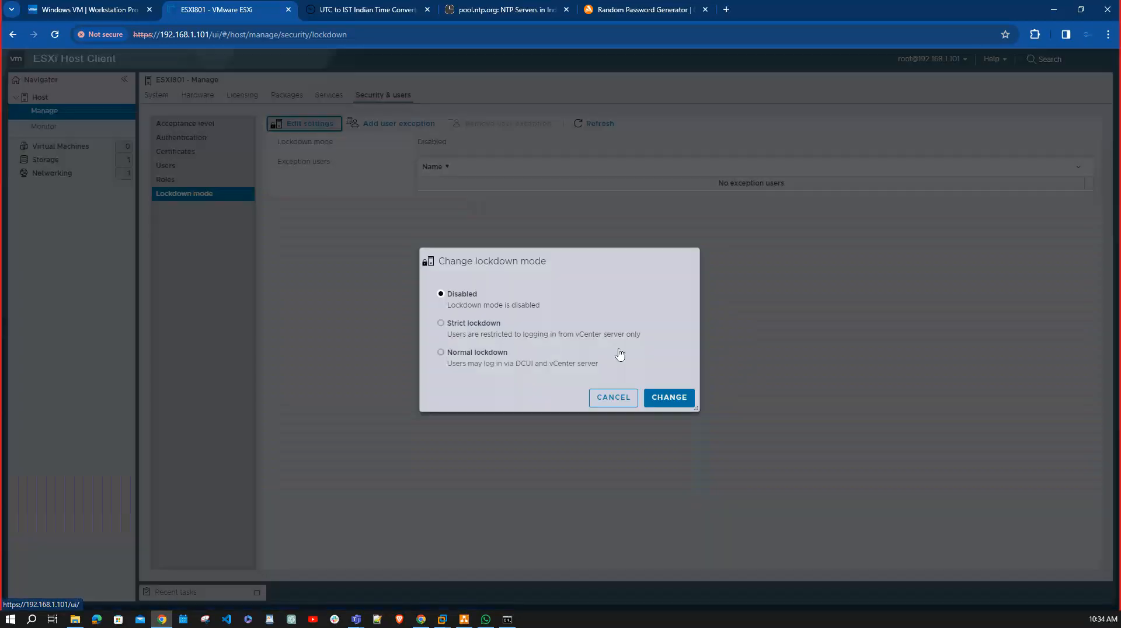
left_click(438, 323)
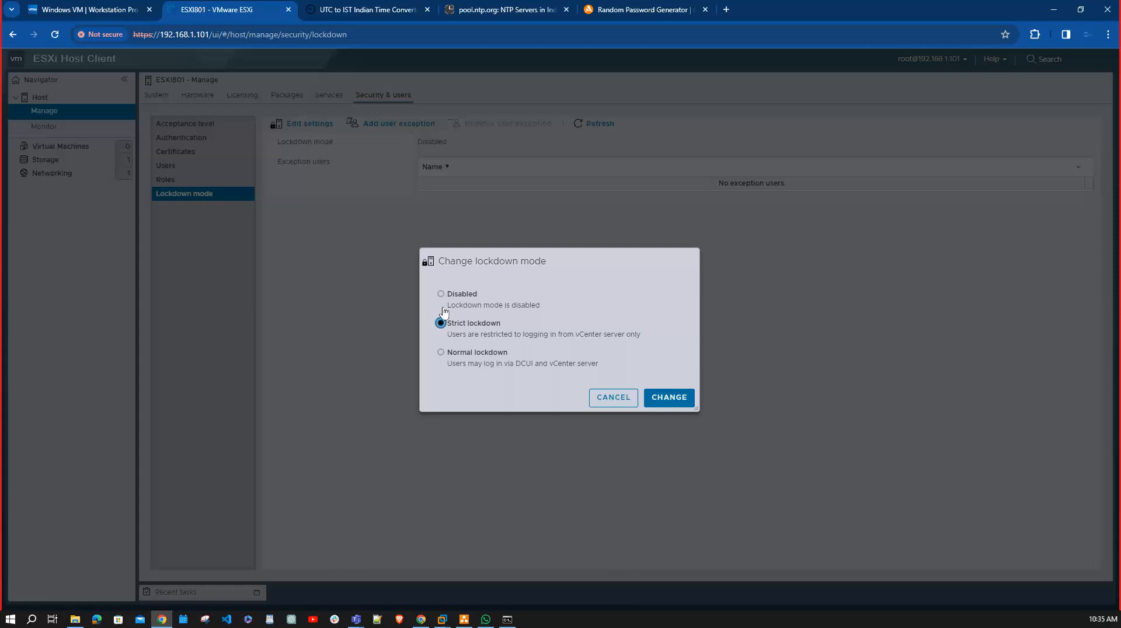
left_click(615, 395)
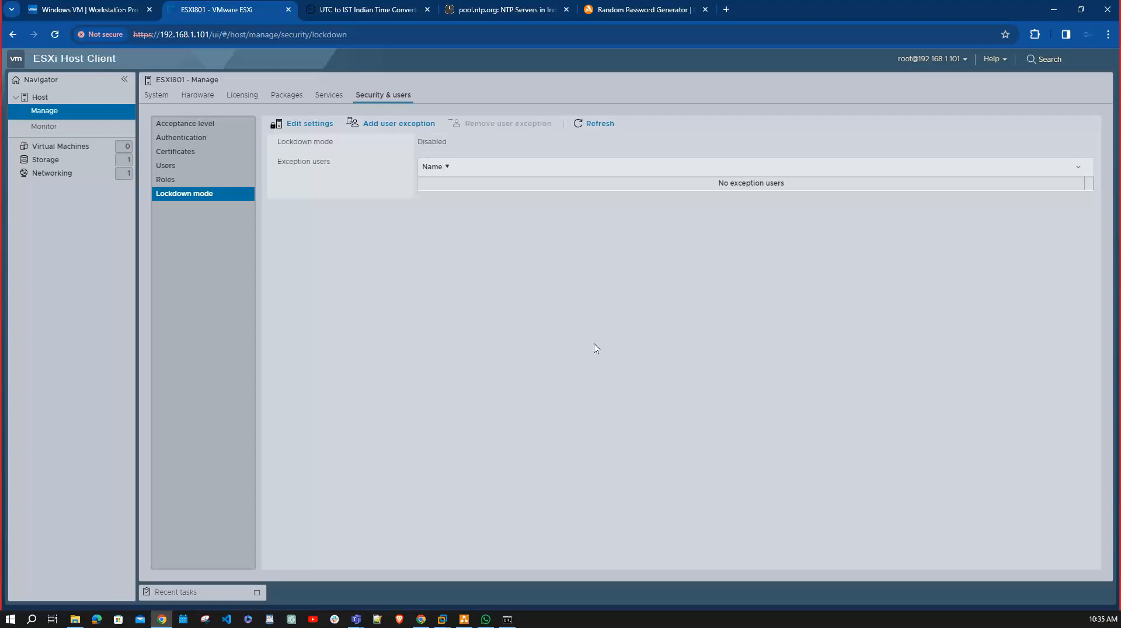
Tour the host's monitoring pages: performance, hardware, events, tasks, logs and notifications, and return to the performance chart.
left_click(71, 129)
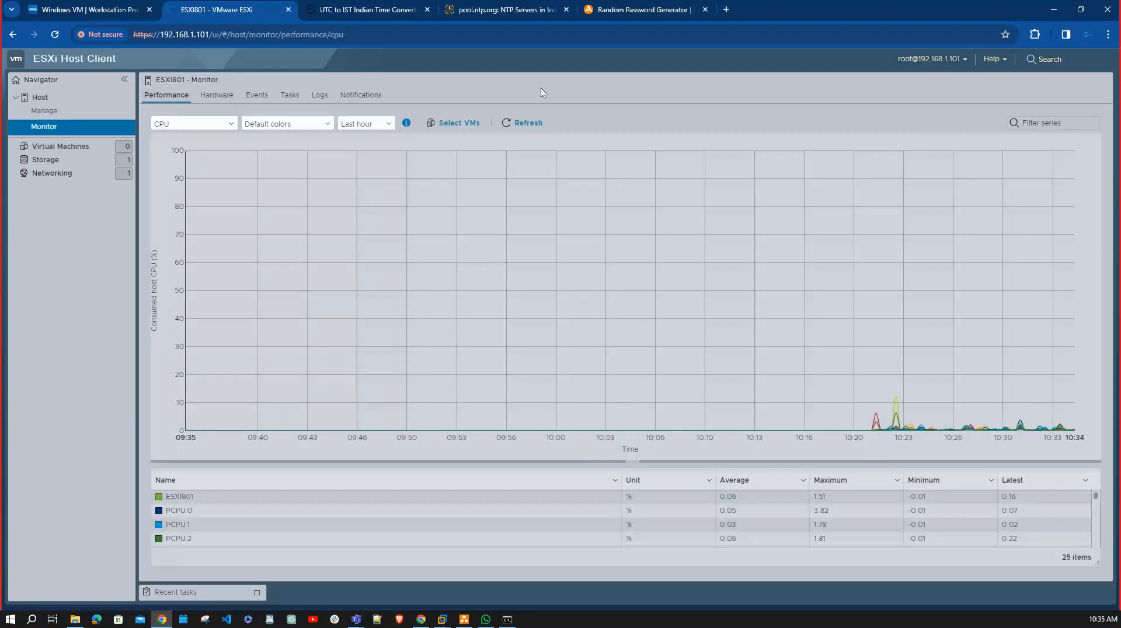
left_click(224, 96)
left_click(255, 95)
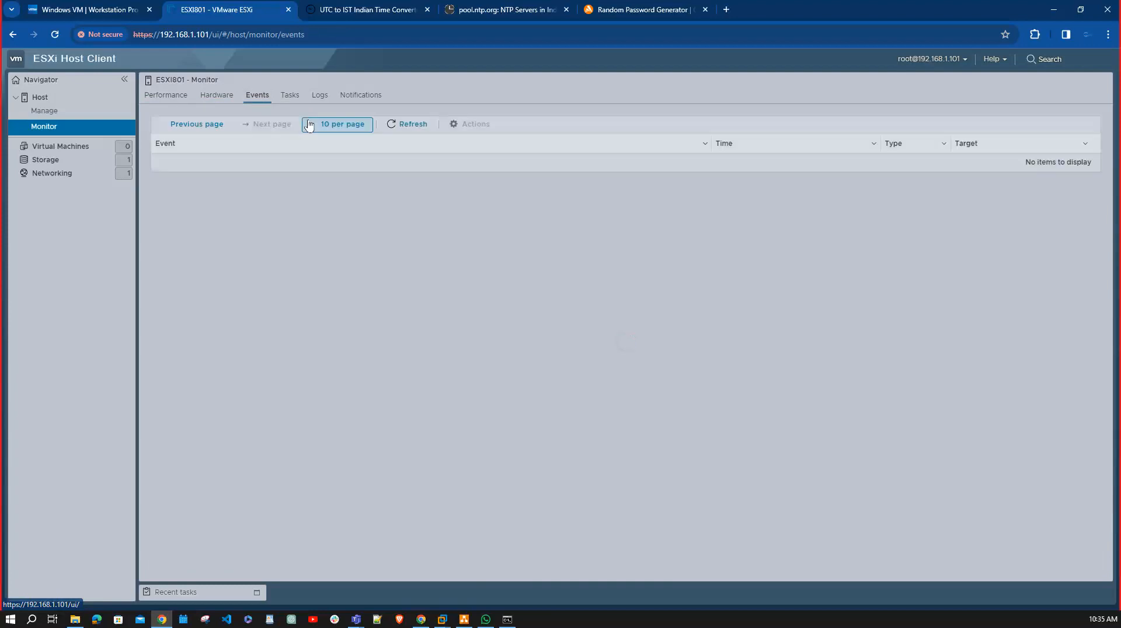
left_click(290, 96)
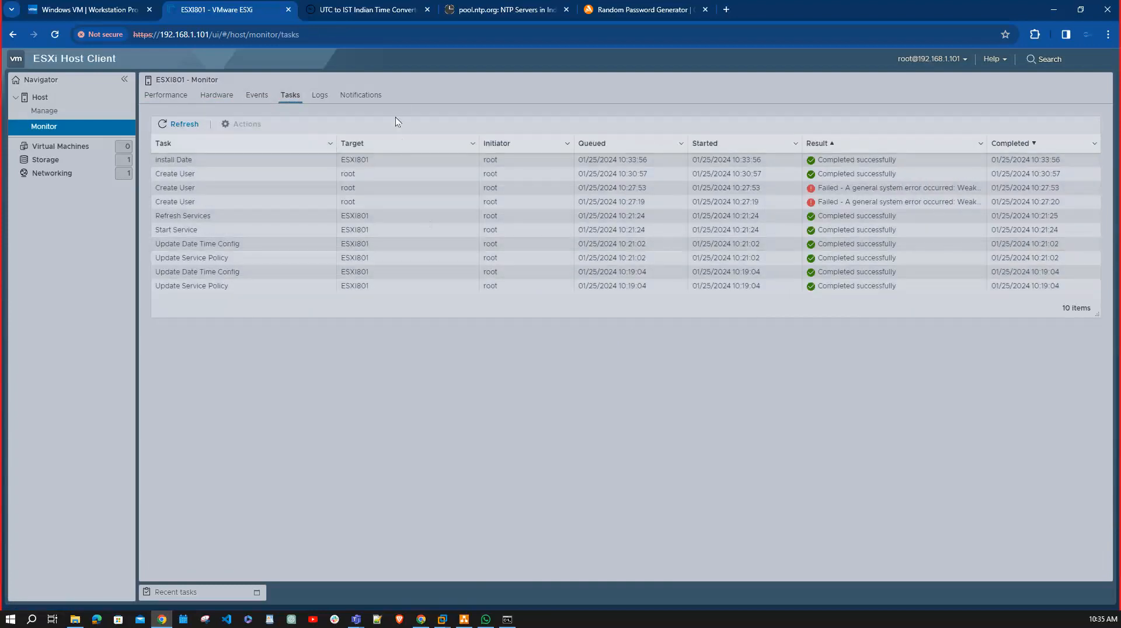
left_click(320, 96)
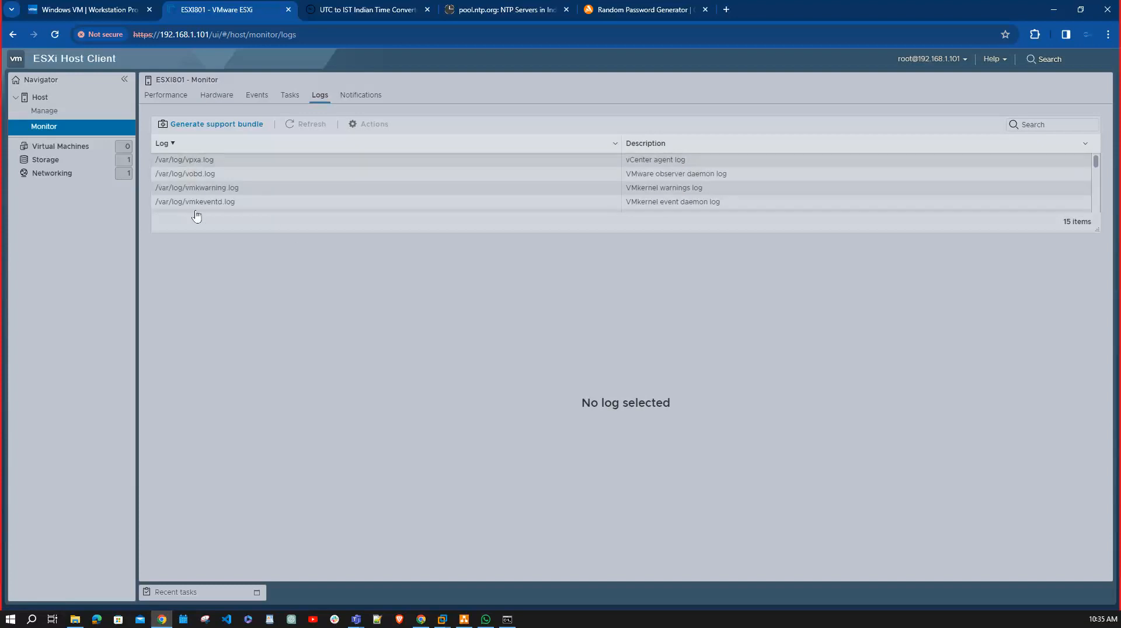
left_click(361, 95)
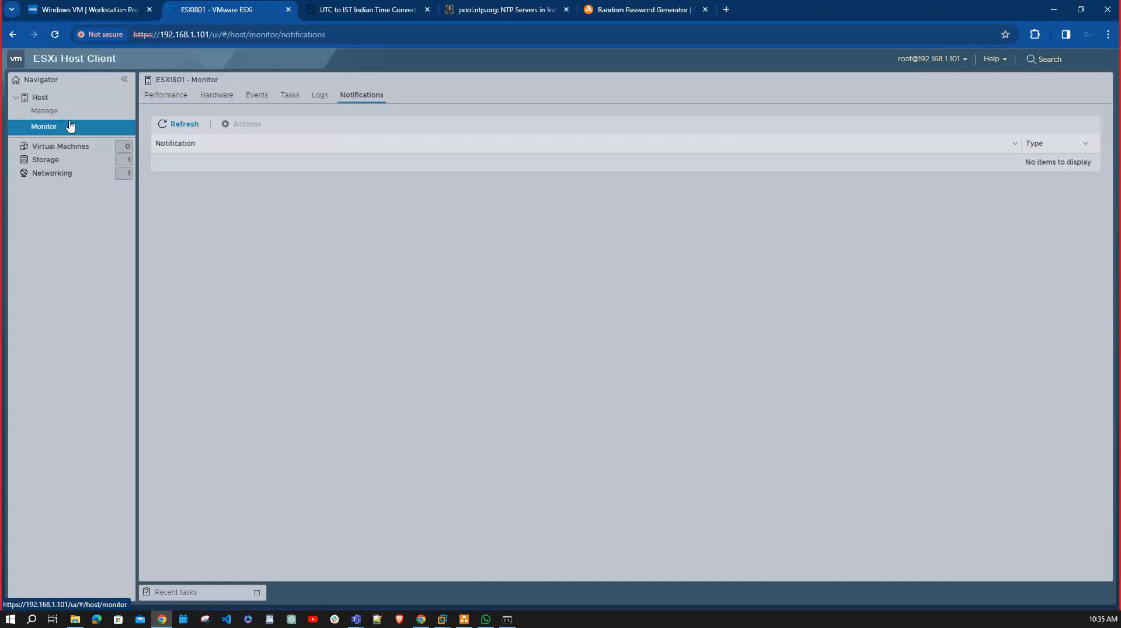
left_click(167, 96)
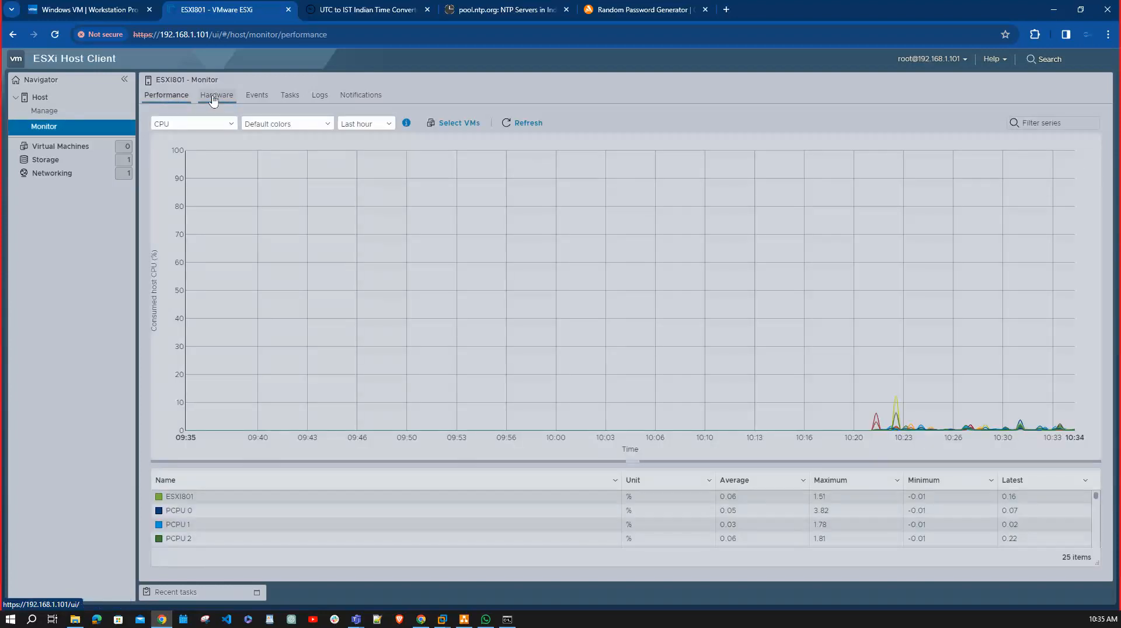
Go through the host's hardware, events, tasks and logs monitoring pages again, ending on the notifications page.
left_click(215, 97)
left_click(259, 97)
left_click(287, 98)
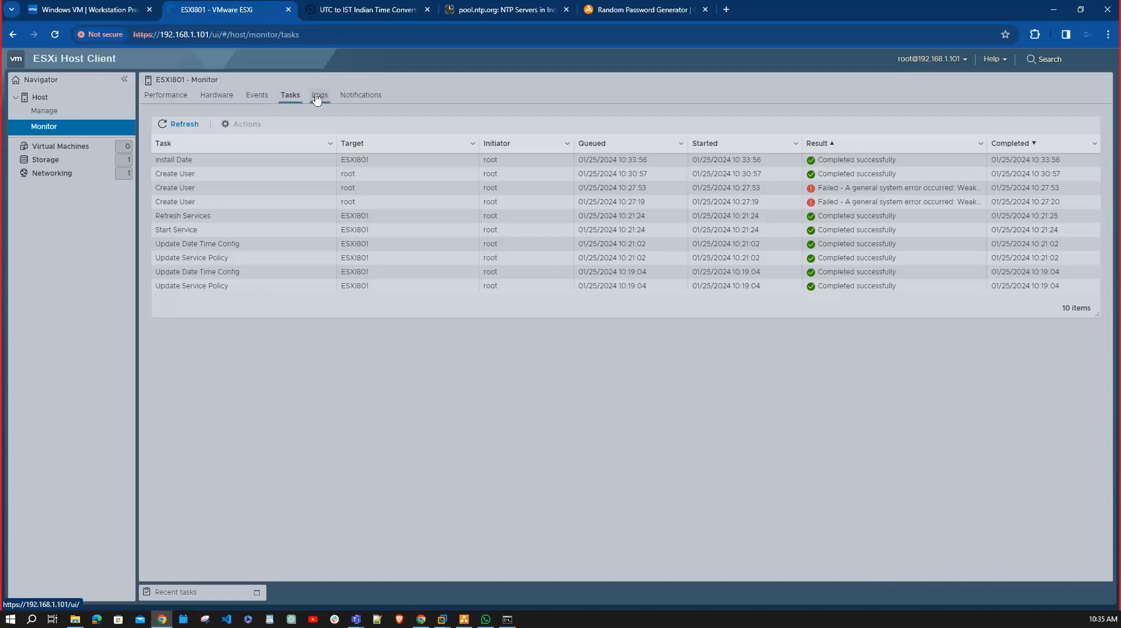
left_click(320, 95)
left_click(361, 96)
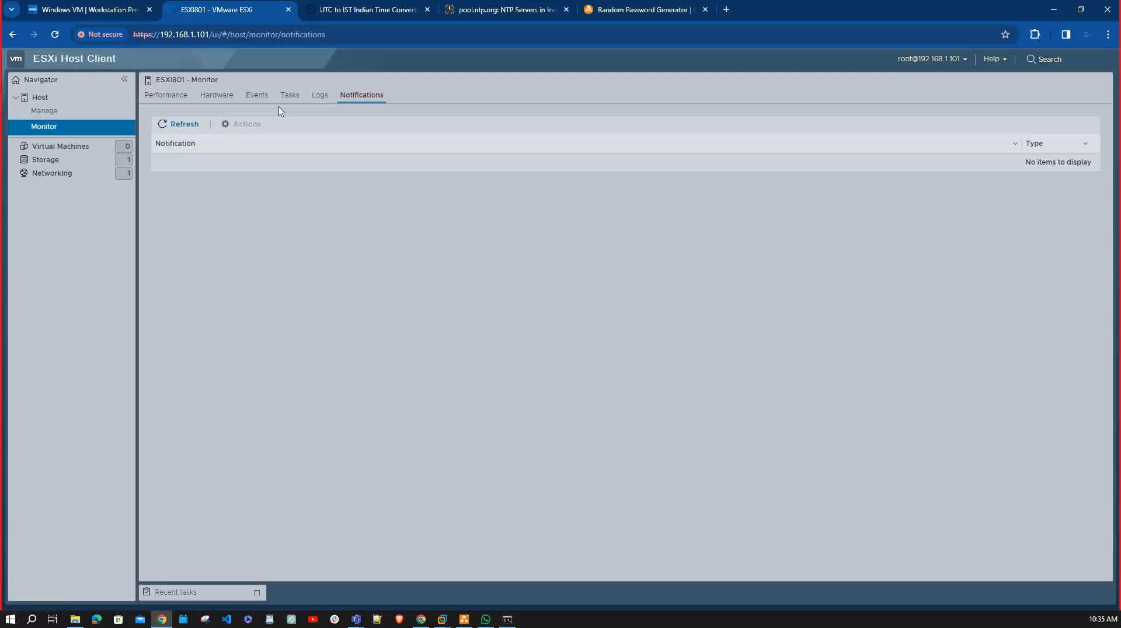
Examine the new virtual machine wizard up to its guest OS family choices and cancel it without creating a machine.
left_click(82, 147)
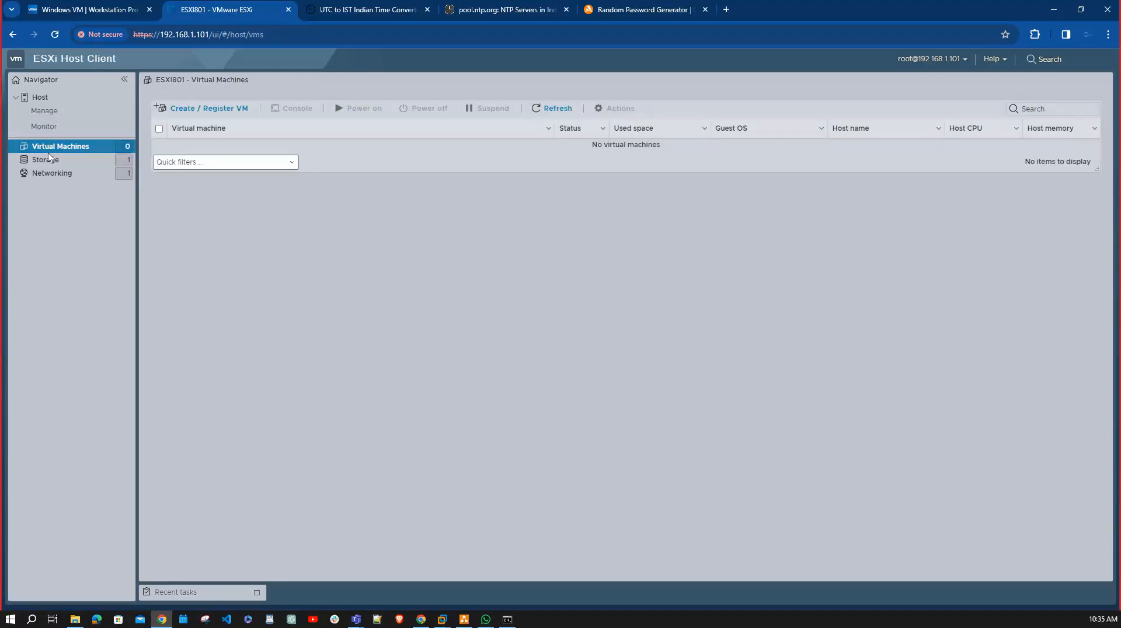
left_click(207, 110)
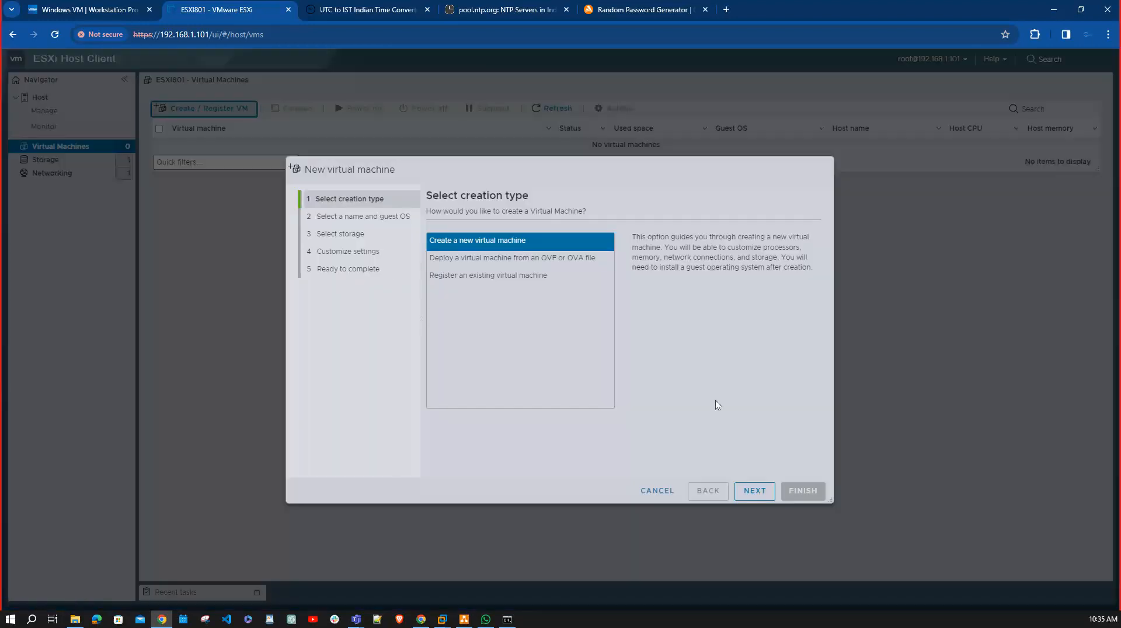
left_click(755, 490)
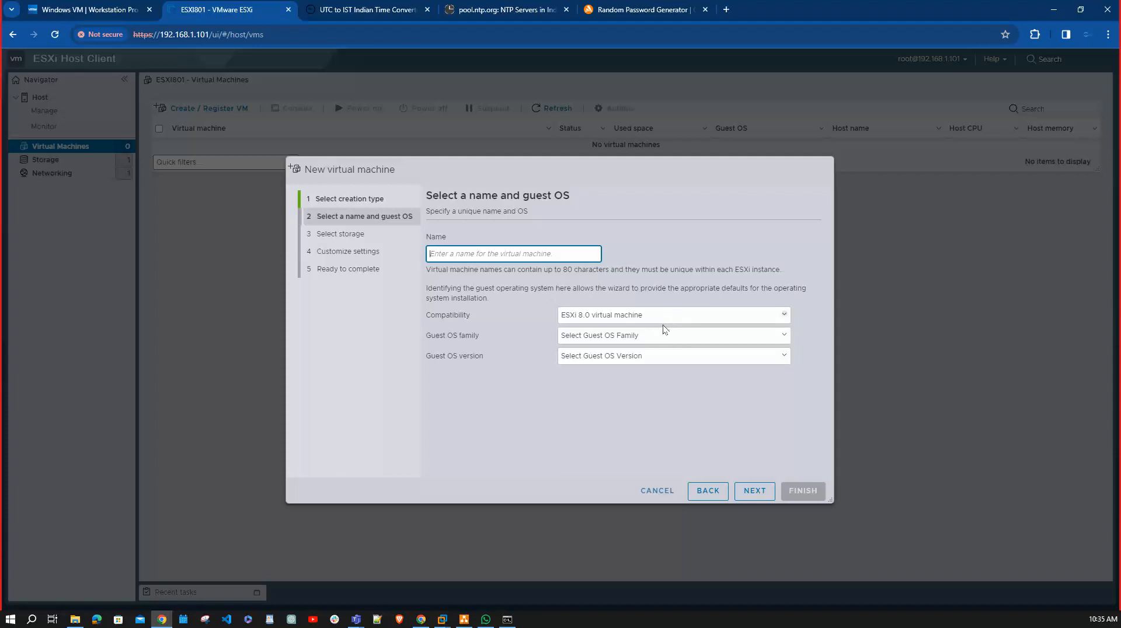
left_click(660, 337)
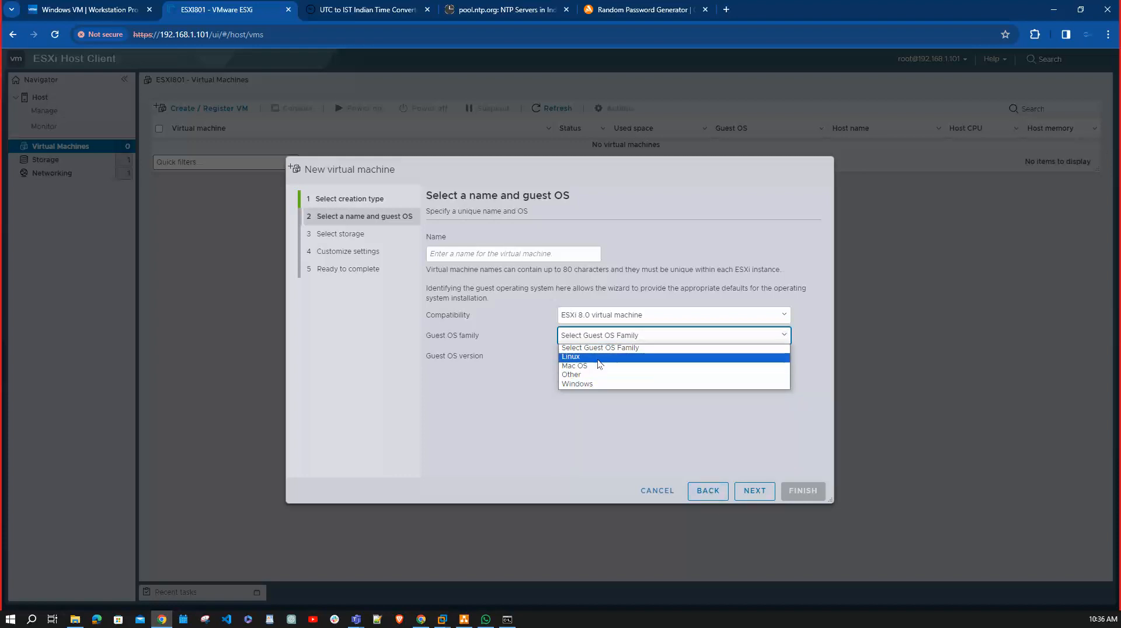
left_click(659, 491)
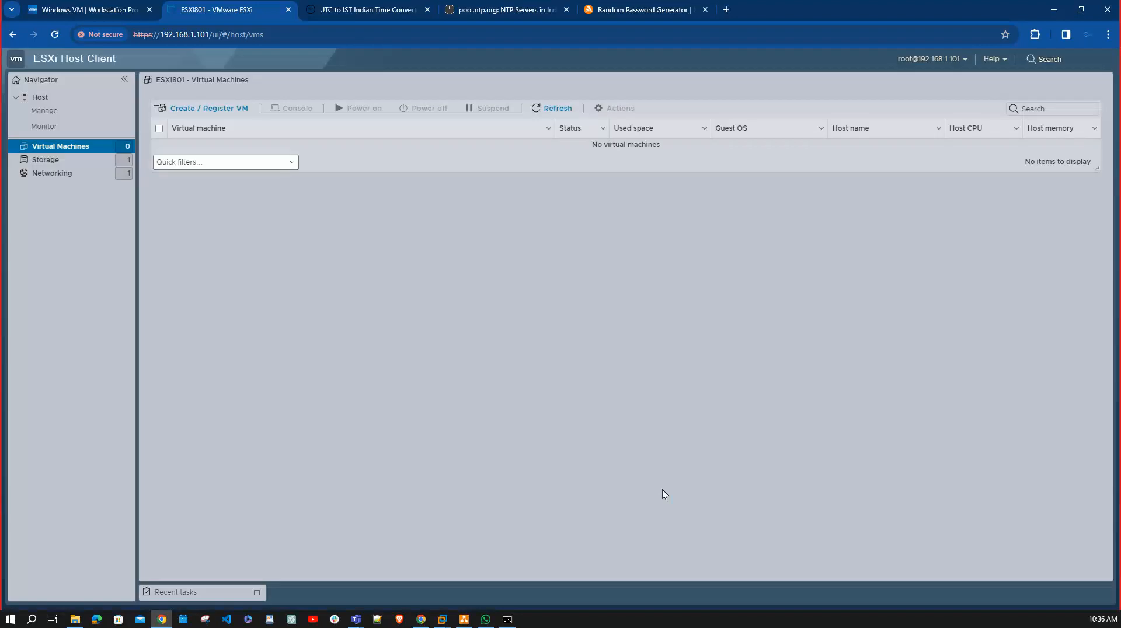
View the host's datastores, examine the creation types offered for a new datastore and cancel the wizard.
left_click(107, 164)
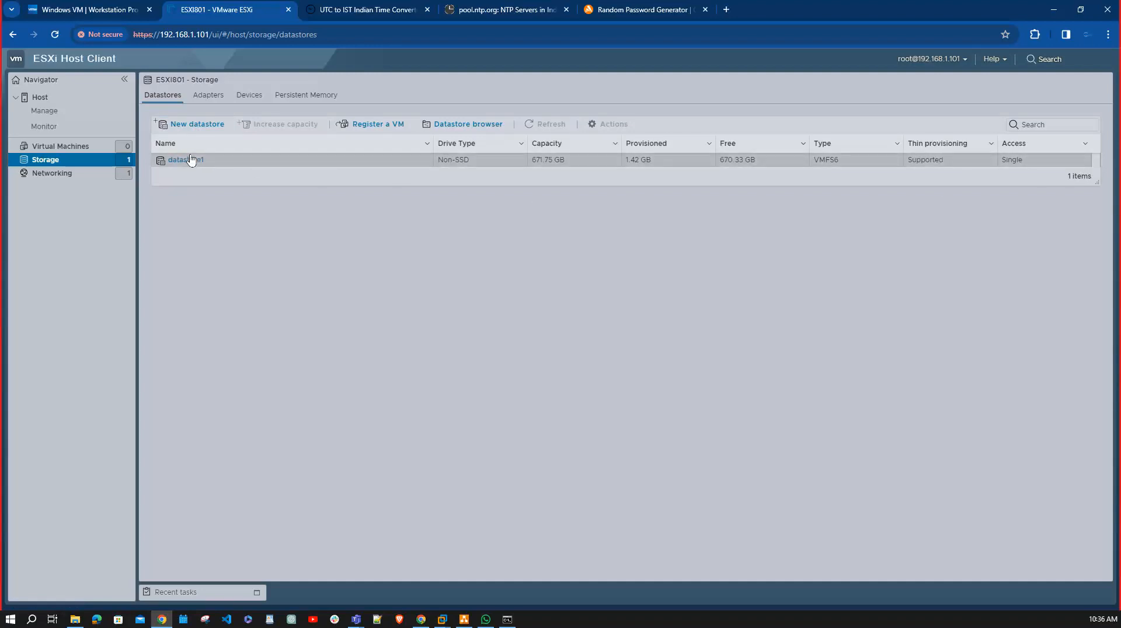
left_click(202, 123)
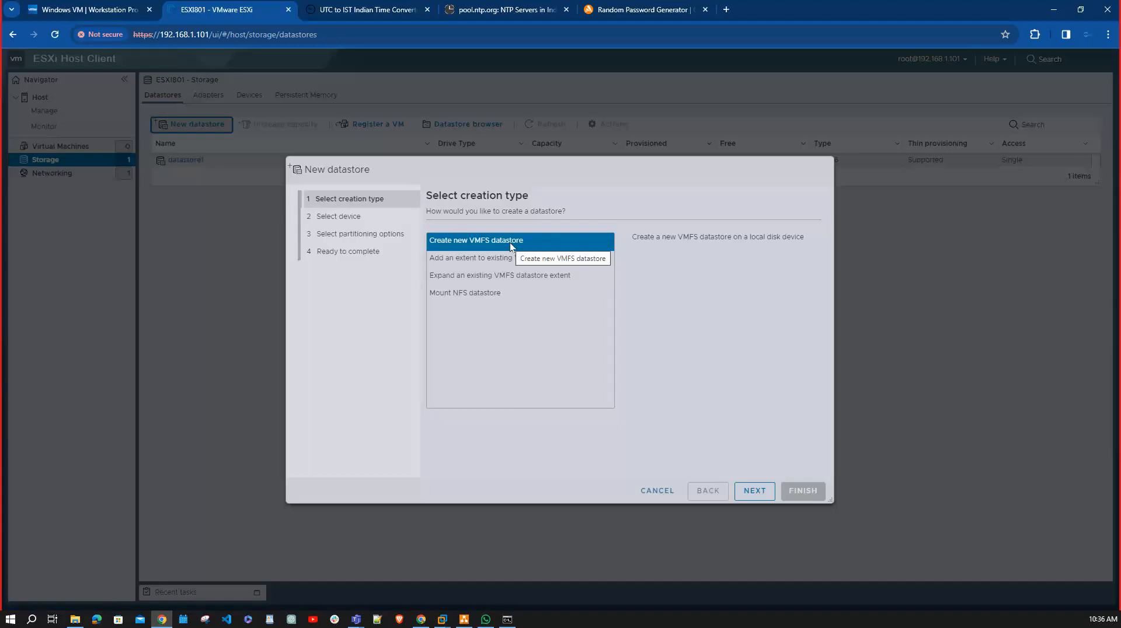
left_click(658, 492)
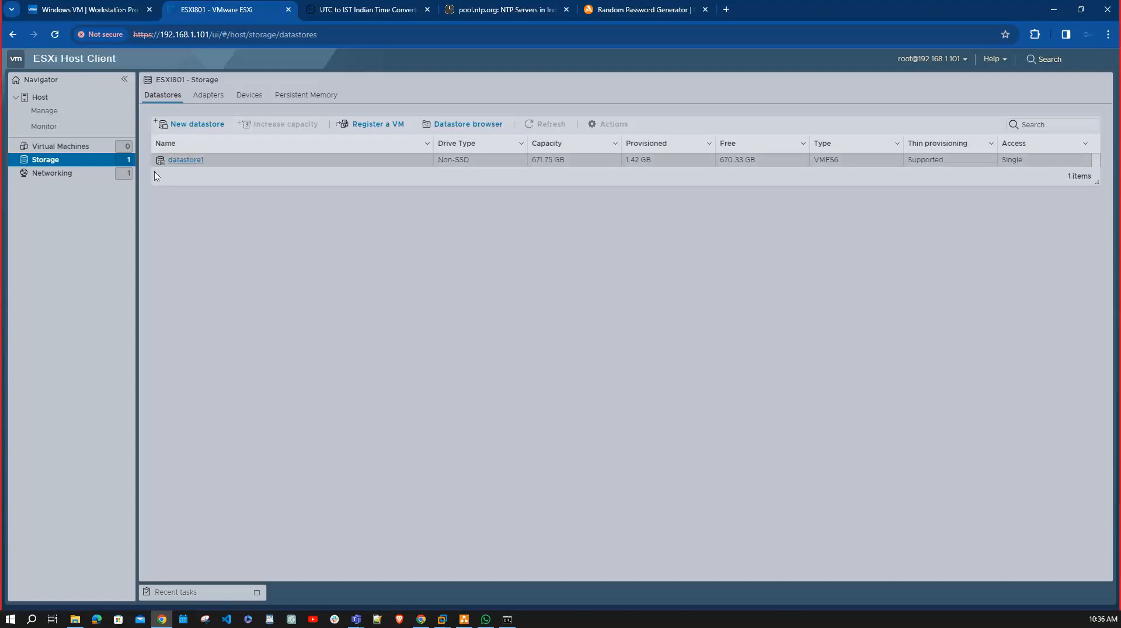
Examine the VM Network and Management Network port groups' details and return to the host's port group list.
left_click(37, 176)
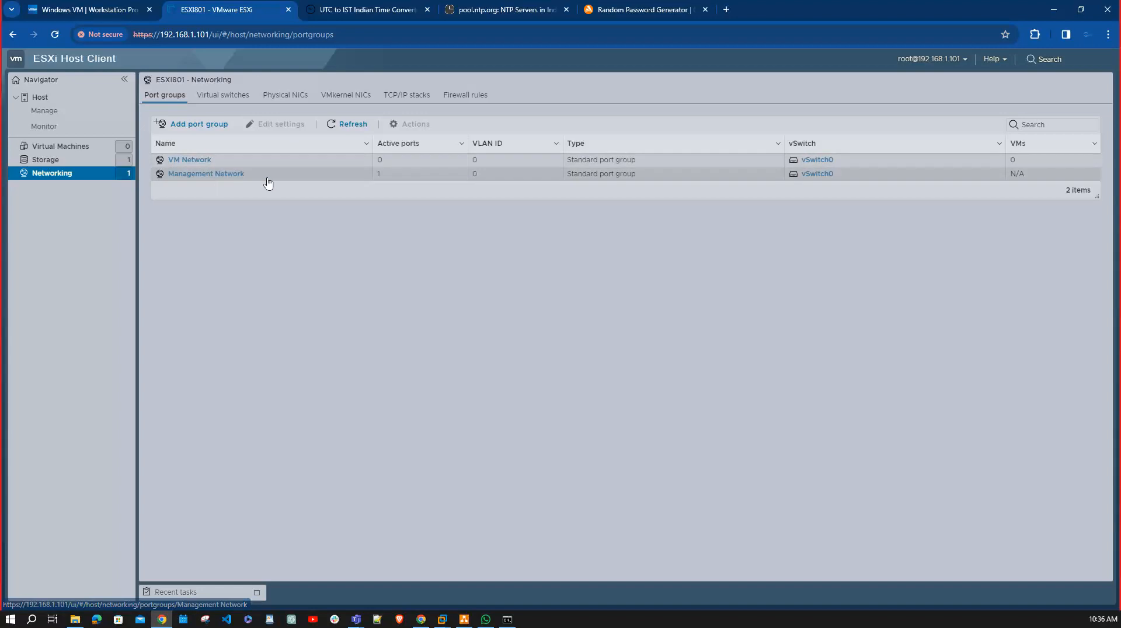
left_click(198, 161)
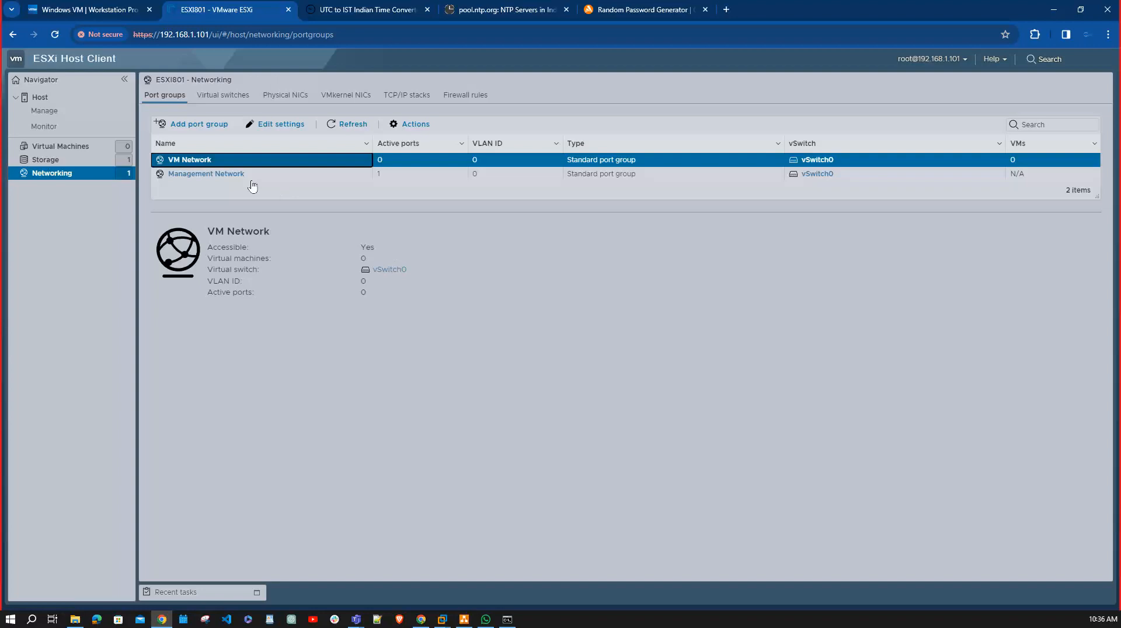
left_click(208, 174)
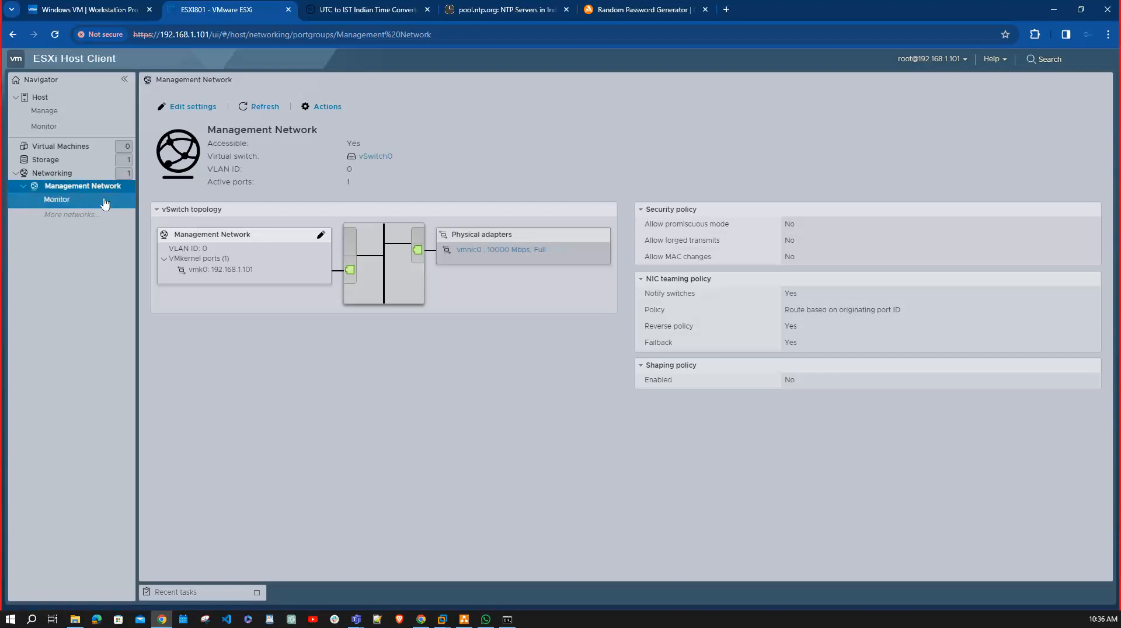
left_click(52, 174)
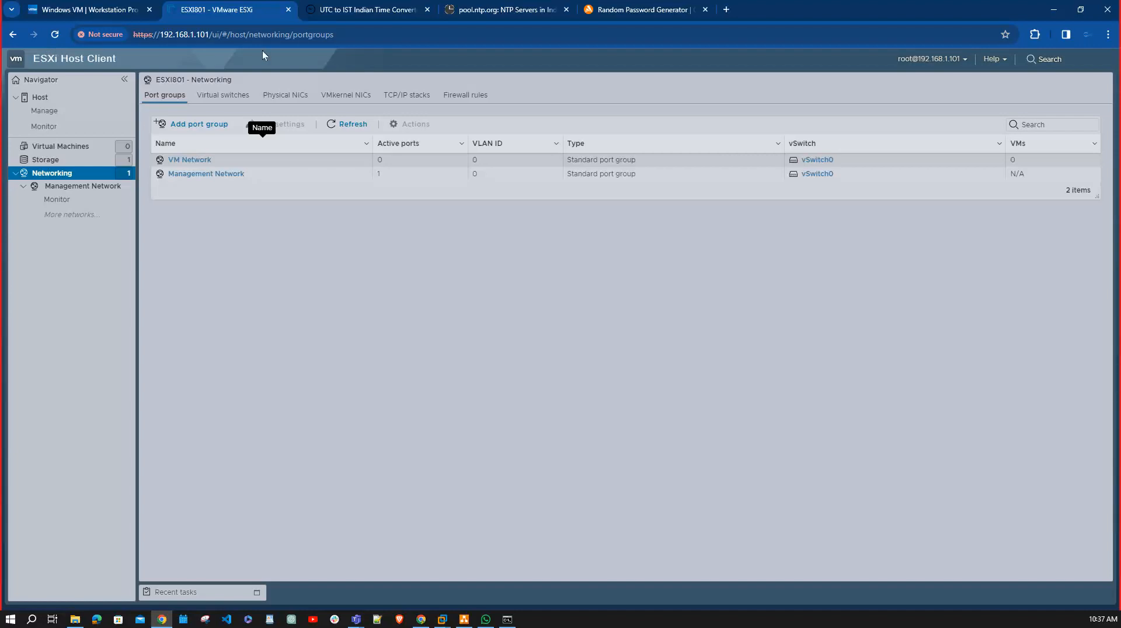
View the host's summary page and look over its available actions without running any.
left_click(50, 97)
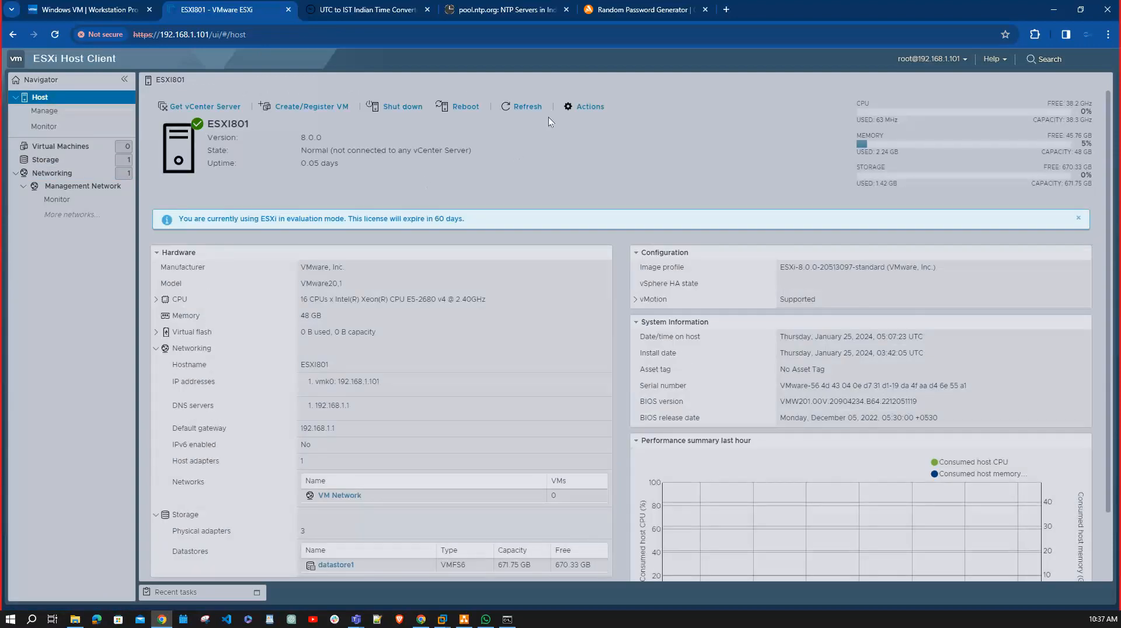
left_click(591, 107)
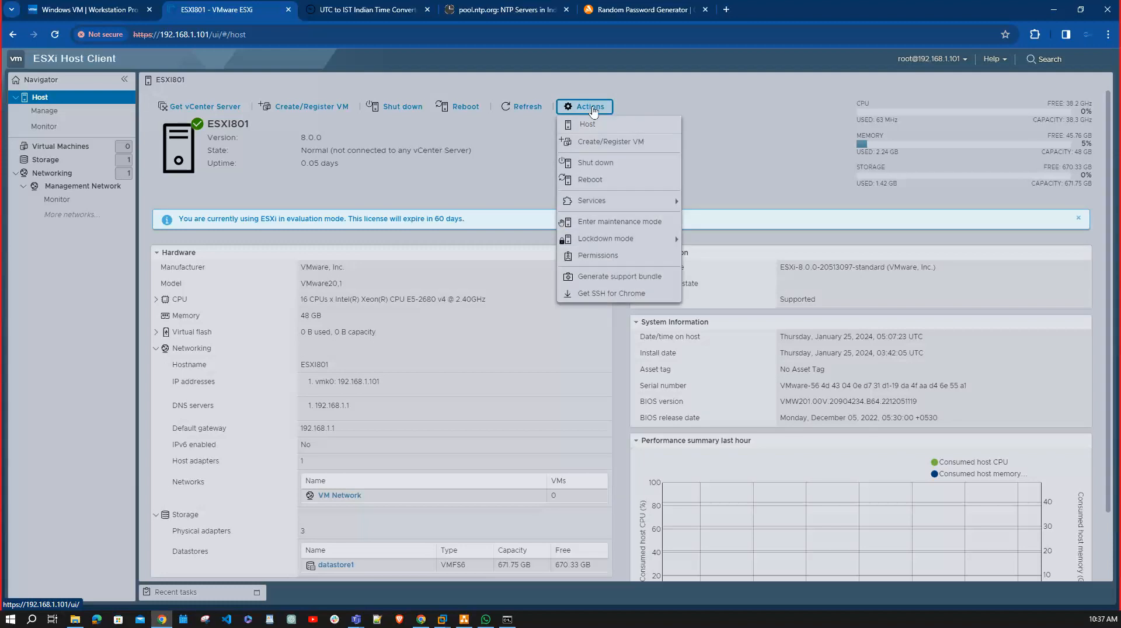
left_click(734, 132)
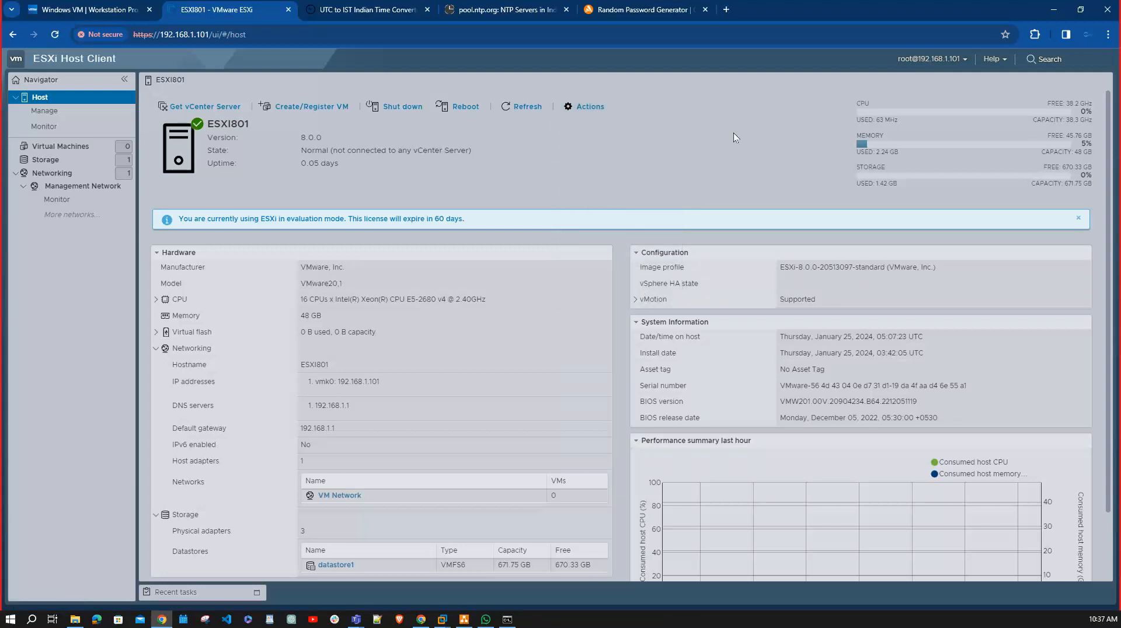